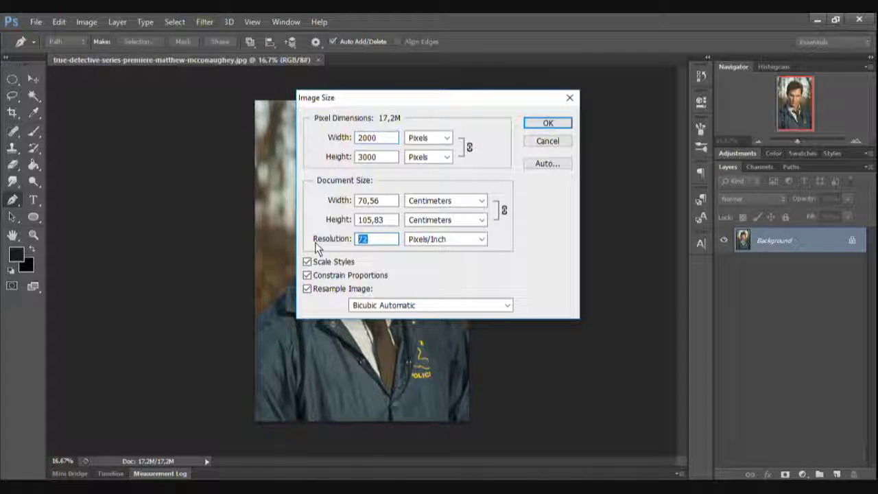
Step: Set the image resolution to 300 pixels/inch
{"action": "type", "text": "300"}
{"action": "key", "text": "Return"}
{"action": "left_click", "coordinate": [35, 133]}
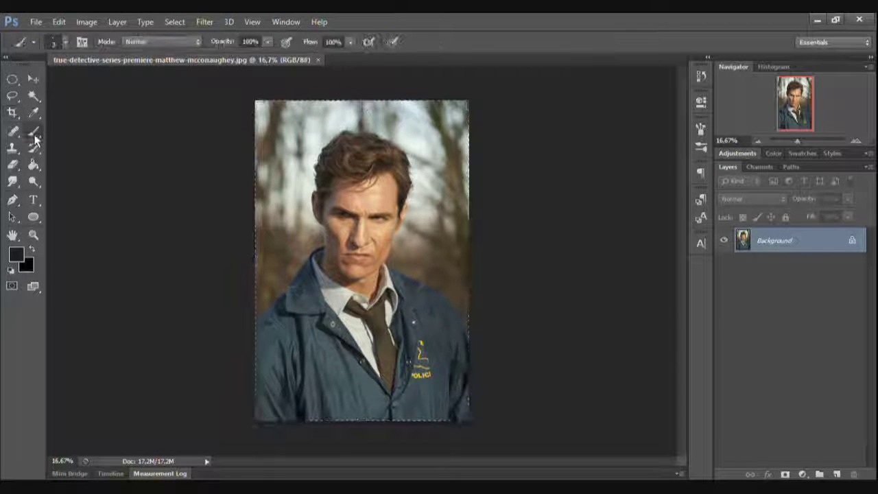
Step: Crop the portrait to a shorter frame, then resize the image with a value of 834
{"action": "left_click", "coordinate": [12, 112]}
{"action": "key", "text": "Return"}
{"action": "left_click", "coordinate": [87, 22]}
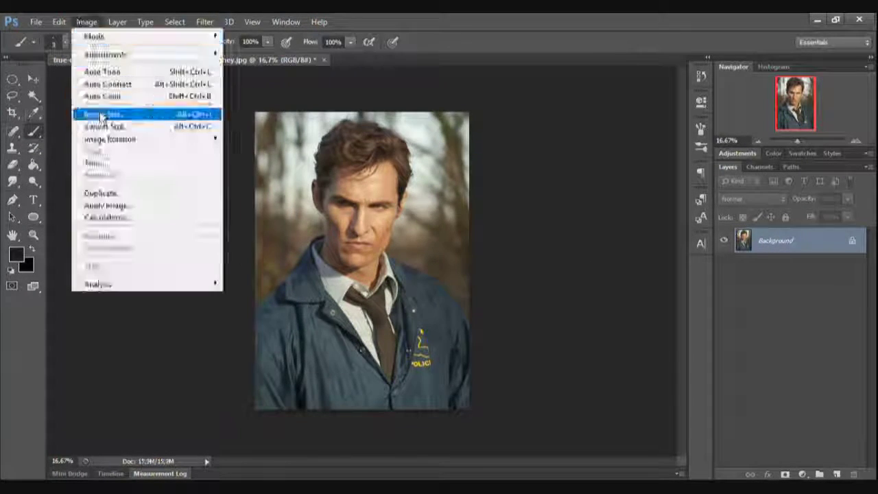
{"action": "left_click", "coordinate": [102, 115]}
{"action": "type", "text": "834"}
{"action": "key", "text": "Return"}
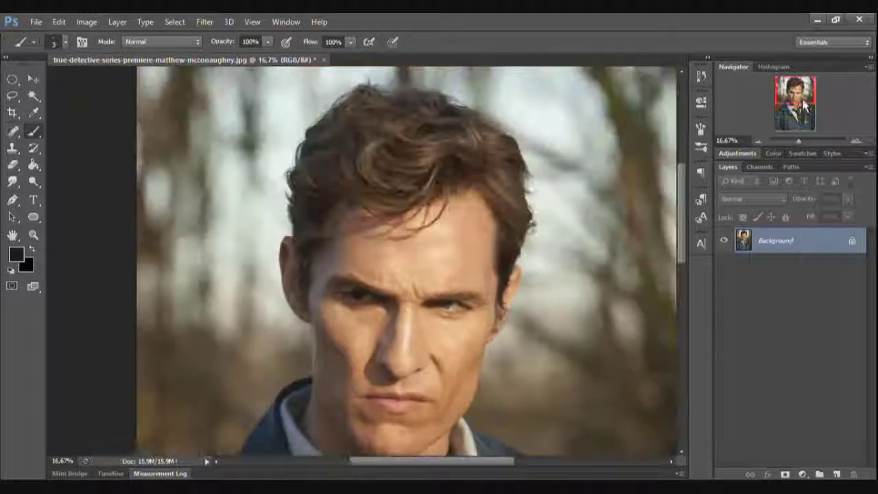
Step: Trace pen anchors from the hairline down around the ear and across the forehead
{"action": "key", "text": "ctrl+plus"}
{"action": "key", "text": "p"}
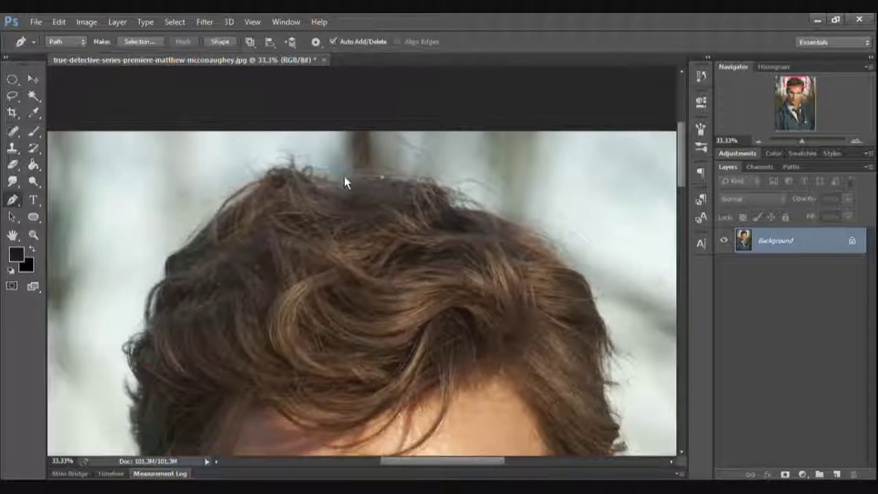
{"action": "left_click", "coordinate": [214, 185]}
{"action": "left_click_drag", "start_coordinate": [166, 263], "coordinate": [387, 199]}
{"action": "left_click", "coordinate": [358, 316]}
{"action": "left_click", "coordinate": [362, 396]}
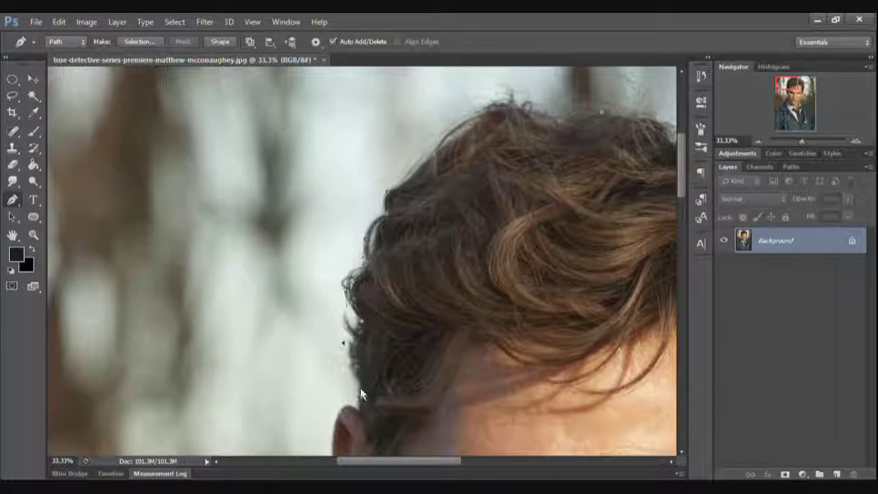
{"action": "scroll", "coordinate": [362, 396], "scroll_direction": "down", "scroll_amount": 3}
{"action": "left_click", "coordinate": [371, 274]}
{"action": "left_click", "coordinate": [392, 353]}
{"action": "left_click", "coordinate": [409, 216]}
{"action": "left_click", "coordinate": [460, 160]}
{"action": "left_click", "coordinate": [493, 134]}
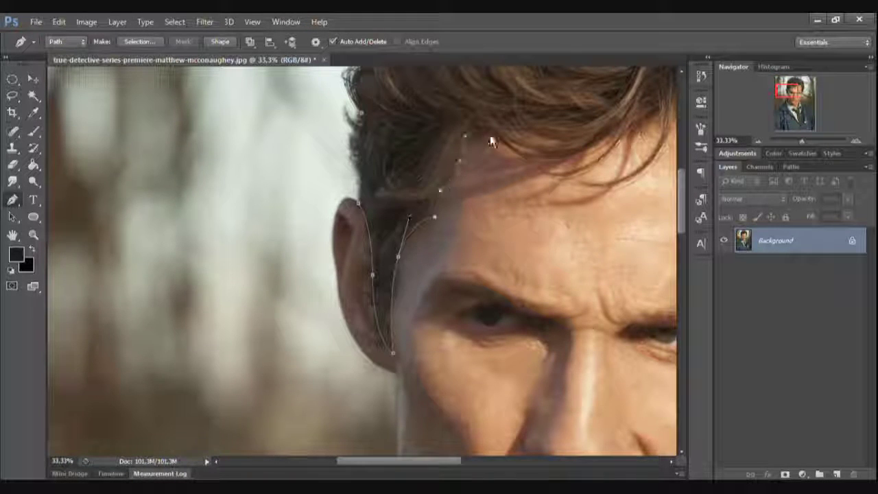
{"action": "left_click", "coordinate": [550, 162]}
Step: Extend the outline along the eyebrow and eyelid, then convert the path to a selection
{"action": "mouse_move", "coordinate": [647, 128]}
{"action": "left_mouse_down"}
{"action": "mouse_move", "coordinate": [336, 244]}
{"action": "mouse_move", "coordinate": [376, 223]}
{"action": "left_mouse_up"}
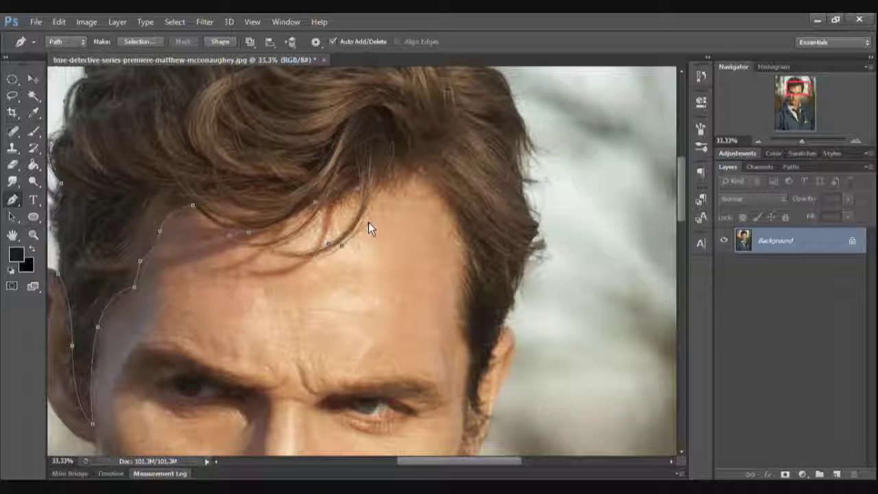
{"action": "scroll", "coordinate": [462, 276], "scroll_direction": "down", "scroll_amount": 3}
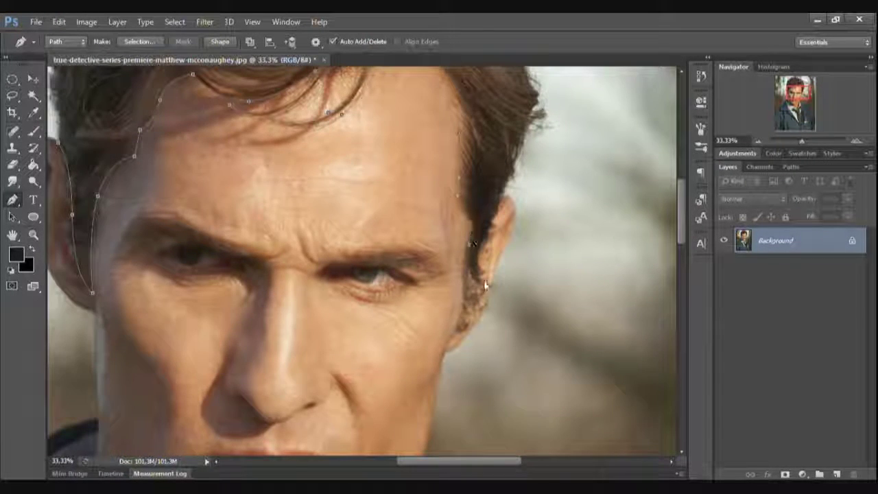
{"action": "scroll", "coordinate": [484, 284], "scroll_direction": "up", "scroll_amount": 3}
{"action": "scroll", "coordinate": [518, 172], "scroll_direction": "up", "scroll_amount": 3}
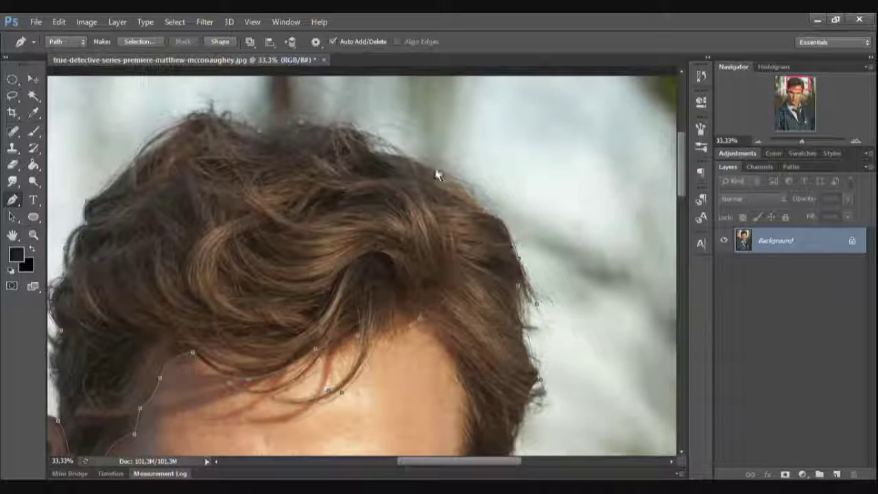
{"action": "scroll", "coordinate": [407, 240], "scroll_direction": "down", "scroll_amount": 3}
{"action": "key", "text": "ctrl+plus"}
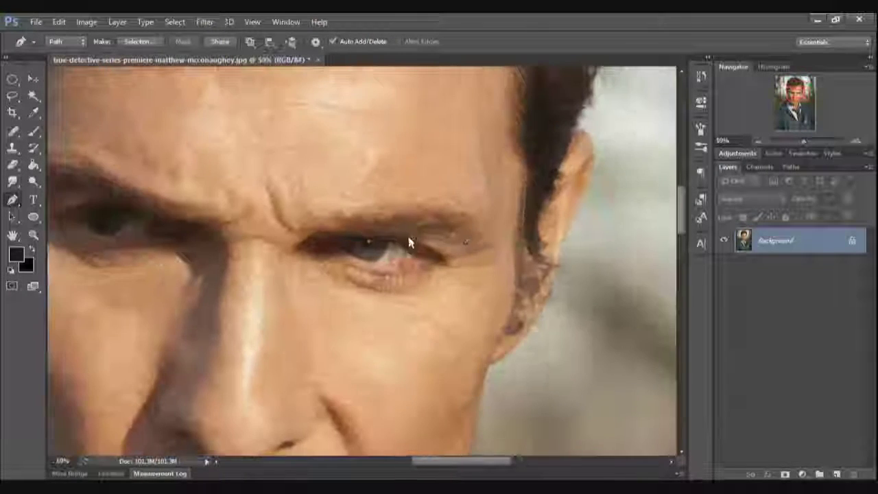
{"action": "left_click_drag", "start_coordinate": [368, 236], "coordinate": [402, 233]}
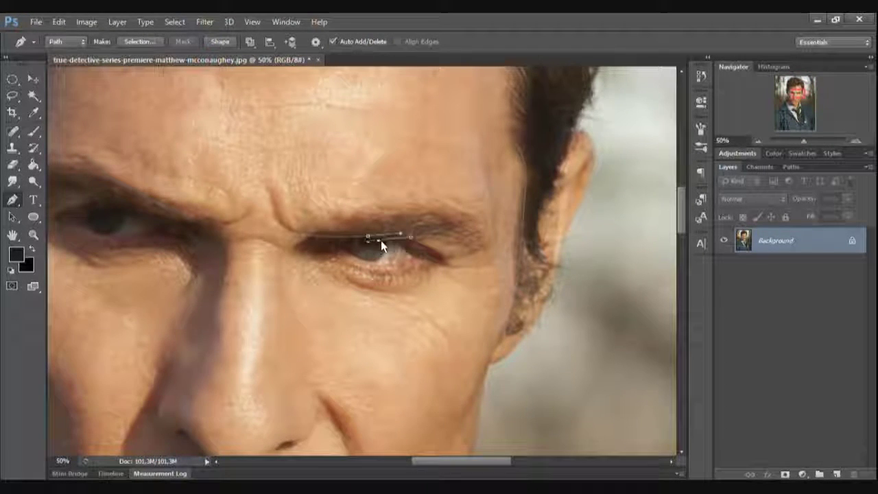
{"action": "scroll", "coordinate": [385, 226], "scroll_direction": "left", "scroll_amount": 3}
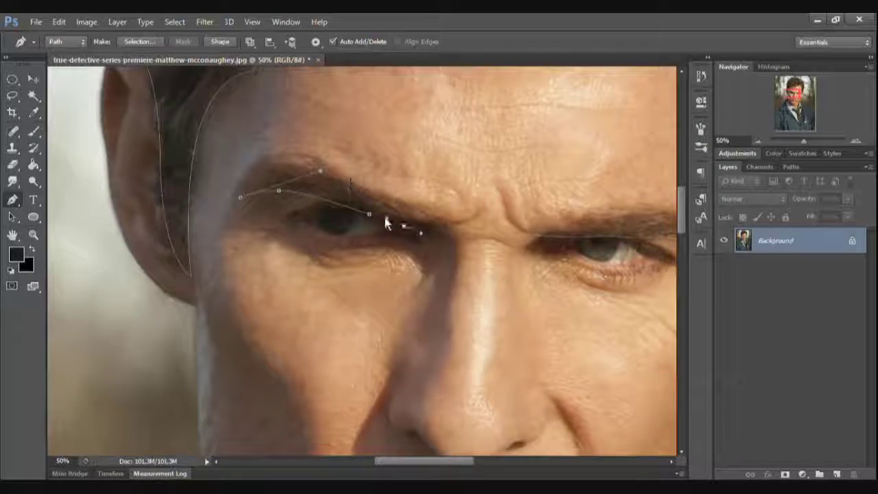
{"action": "left_click_drag", "start_coordinate": [794, 99], "coordinate": [798, 87]}
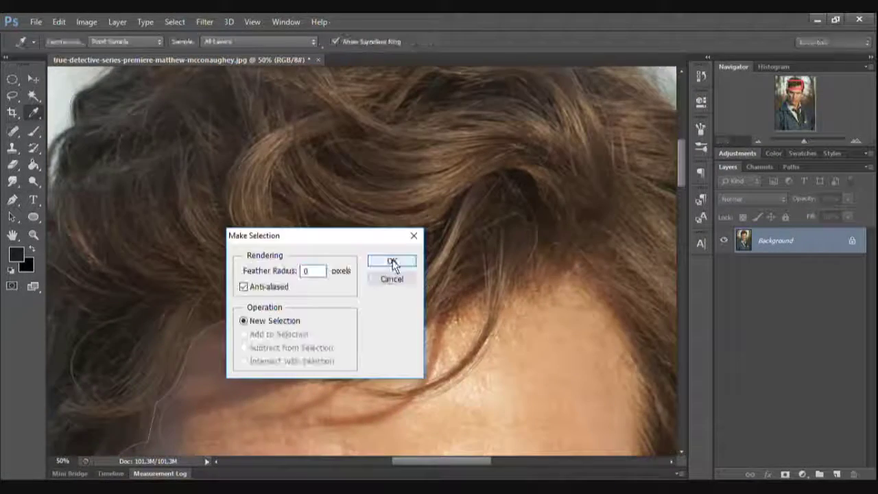
{"action": "left_click", "coordinate": [392, 258]}
Step: Confirm the selection with 0 px feather and trace curved strands across the top and left hair
{"action": "left_click", "coordinate": [700, 480]}
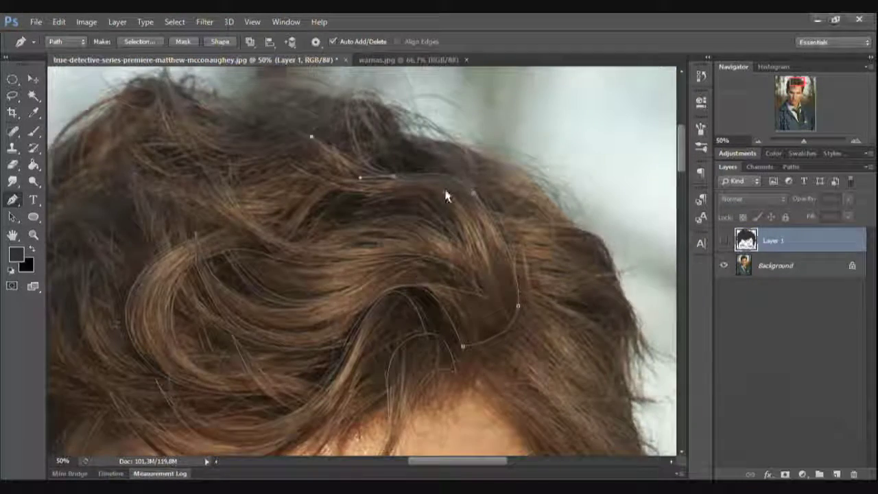
{"action": "left_click", "coordinate": [450, 217]}
{"action": "left_click", "coordinate": [493, 299]}
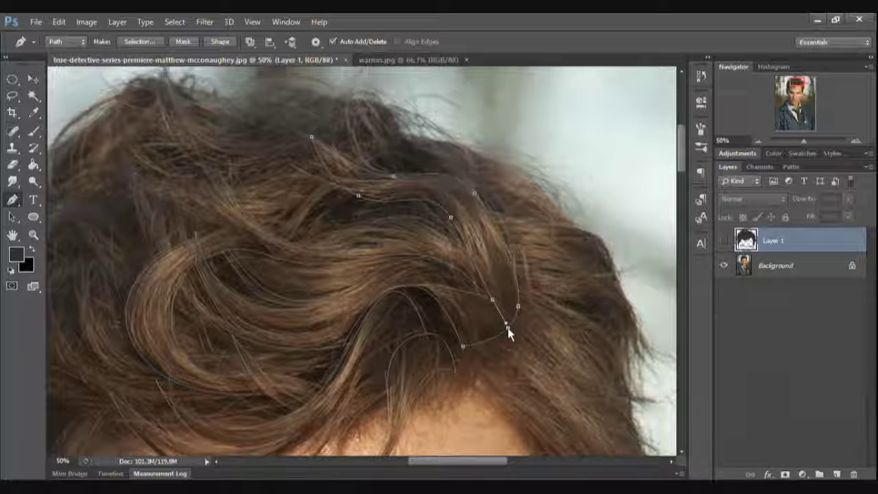
{"action": "left_click", "coordinate": [207, 173]}
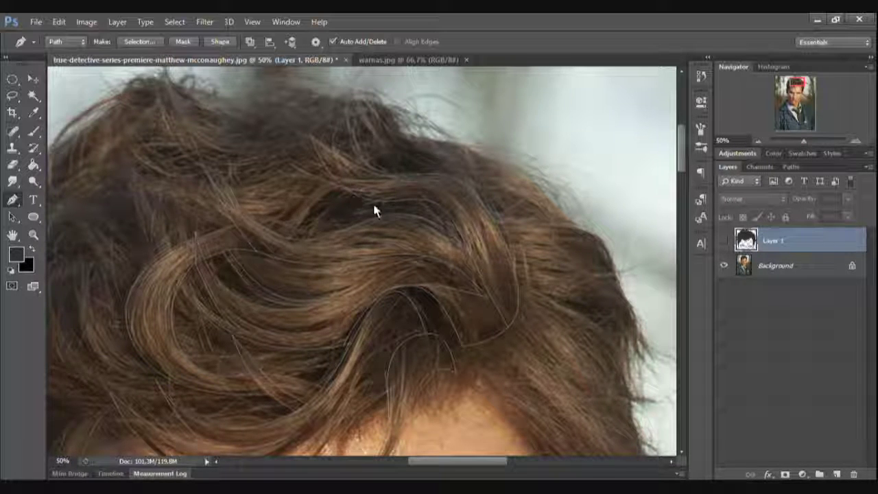
{"action": "left_click_drag", "start_coordinate": [373, 210], "coordinate": [529, 265]}
{"action": "left_click", "coordinate": [353, 304]}
{"action": "left_click", "coordinate": [456, 309]}
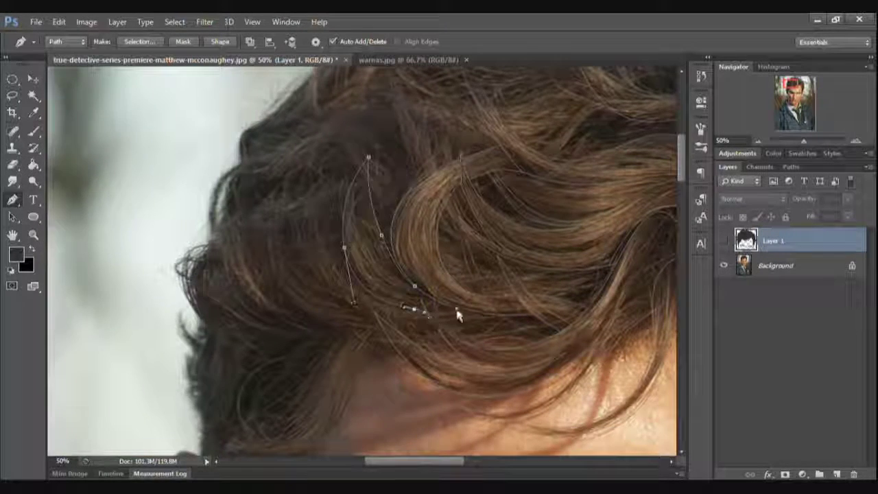
{"action": "left_click_drag", "start_coordinate": [456, 314], "coordinate": [282, 426]}
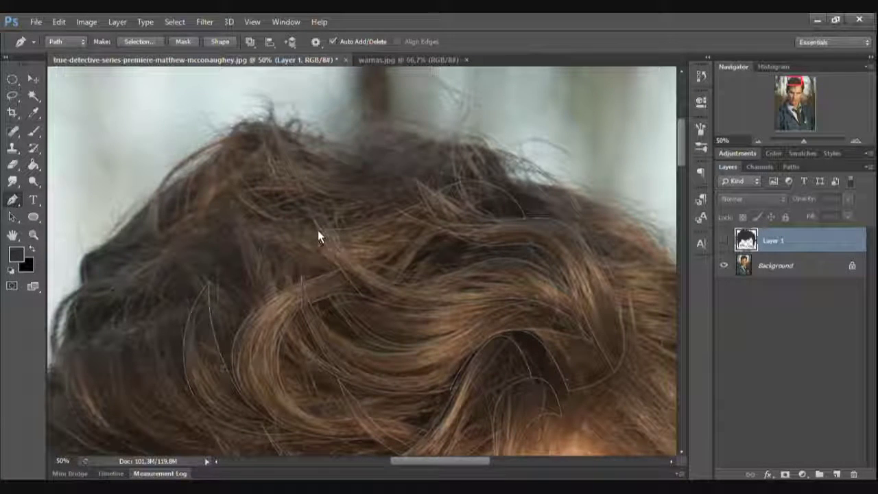
{"action": "left_click", "coordinate": [393, 255]}
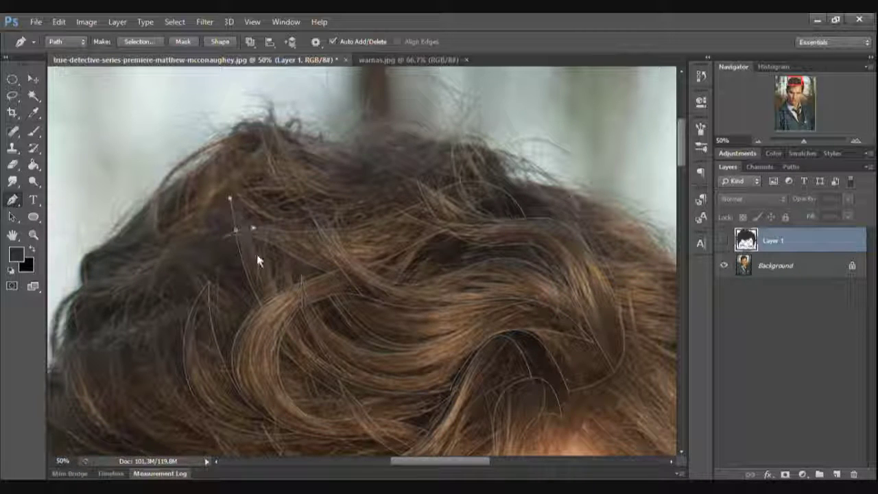
{"action": "left_click", "coordinate": [268, 133]}
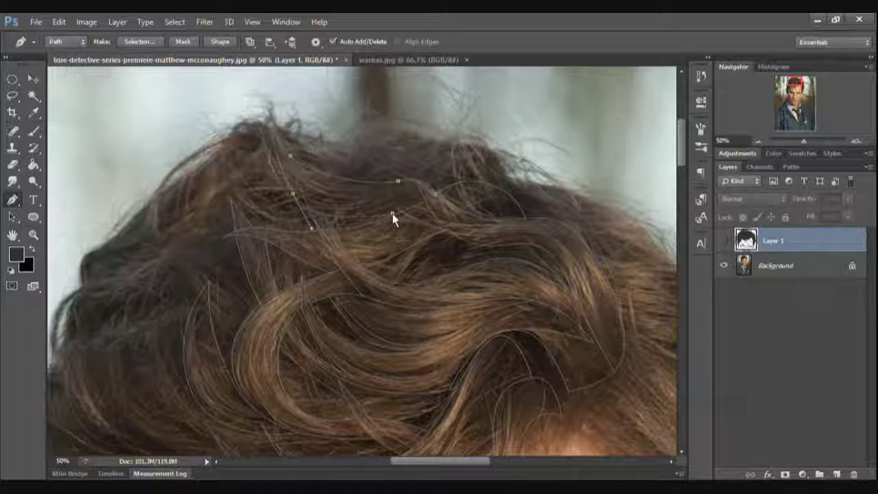
{"action": "left_click_drag", "start_coordinate": [267, 194], "coordinate": [401, 183]}
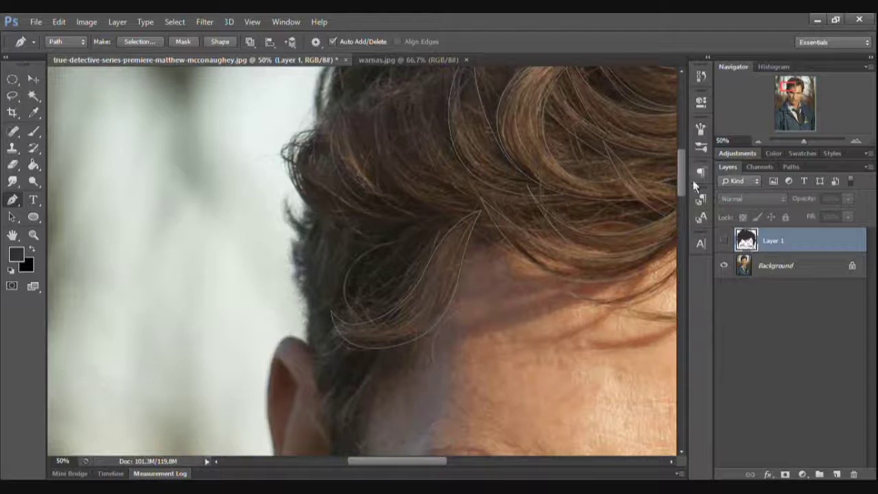
Step: Trace more curved strand paths down the hair's left edge and along the hairline above the ear
{"action": "scroll", "coordinate": [455, 249], "scroll_direction": "up", "scroll_amount": 3}
{"action": "left_click", "coordinate": [478, 308], "text": "ctrl"}
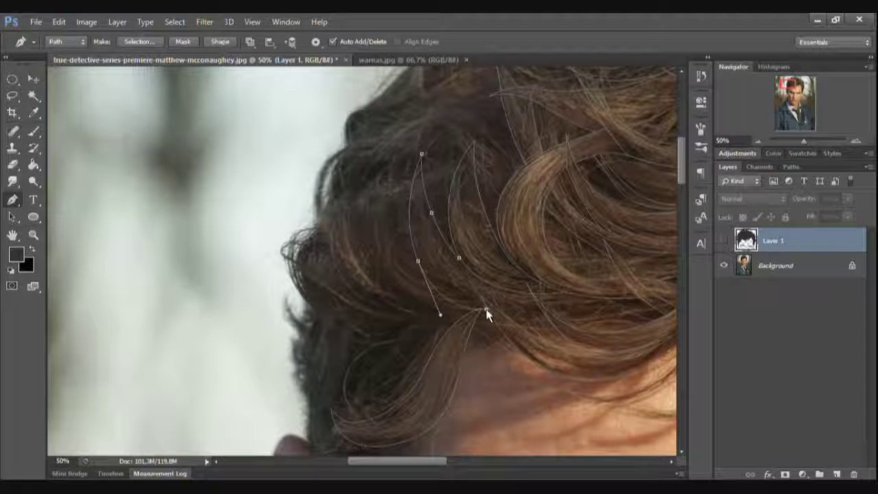
{"action": "left_click", "coordinate": [374, 246]}
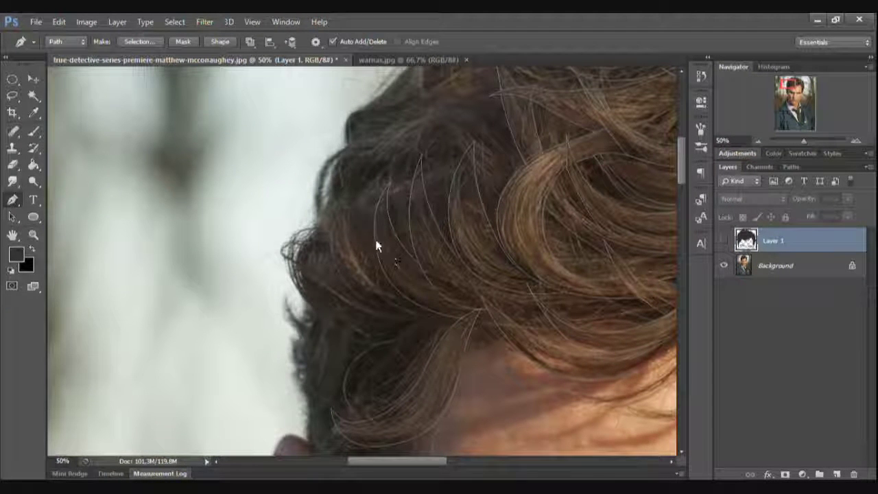
{"action": "left_click_drag", "start_coordinate": [348, 307], "coordinate": [351, 315]}
{"action": "left_click", "coordinate": [385, 350], "text": "ctrl"}
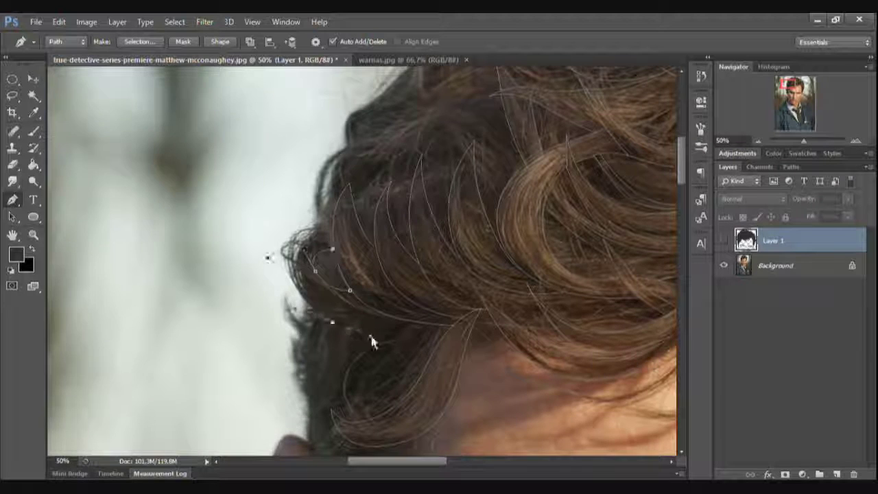
{"action": "scroll", "coordinate": [323, 265], "scroll_direction": "down", "scroll_amount": 3}
{"action": "left_click", "coordinate": [365, 213]}
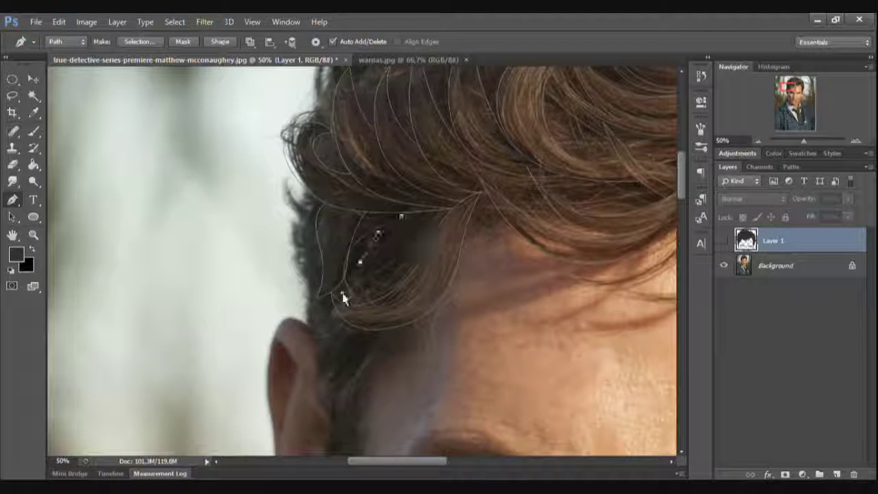
{"action": "left_click", "coordinate": [329, 354], "text": "ctrl"}
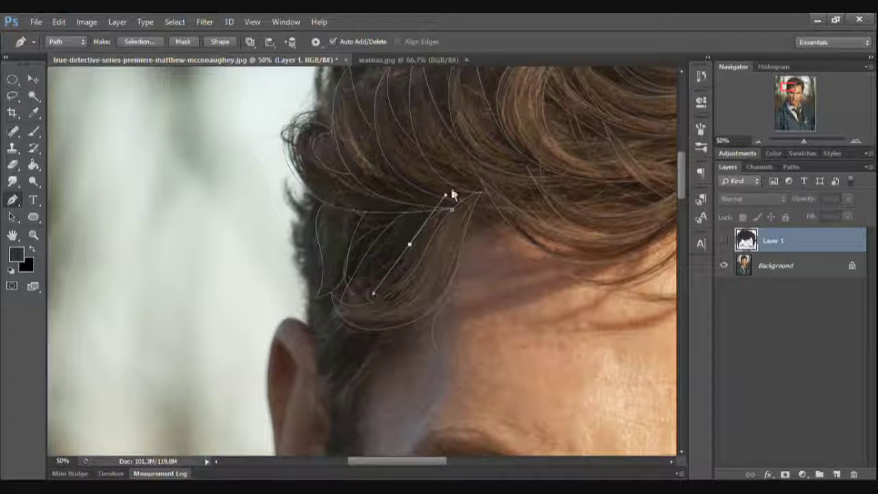
{"action": "left_click", "coordinate": [342, 304], "text": "ctrl"}
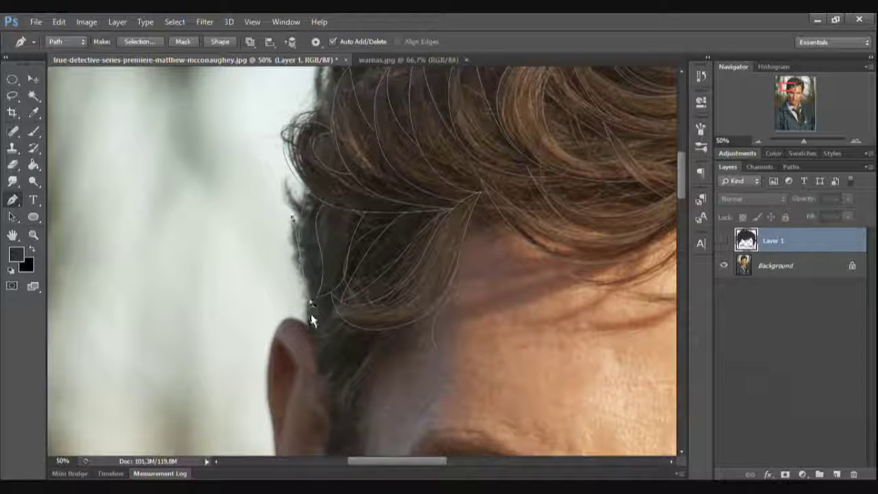
{"action": "left_click_drag", "start_coordinate": [682, 174], "coordinate": [682, 196]}
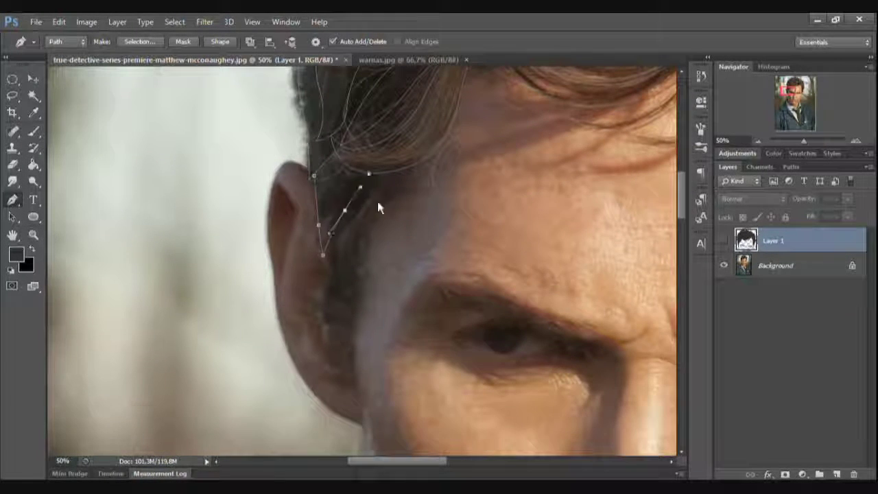
{"action": "left_click", "coordinate": [419, 162]}
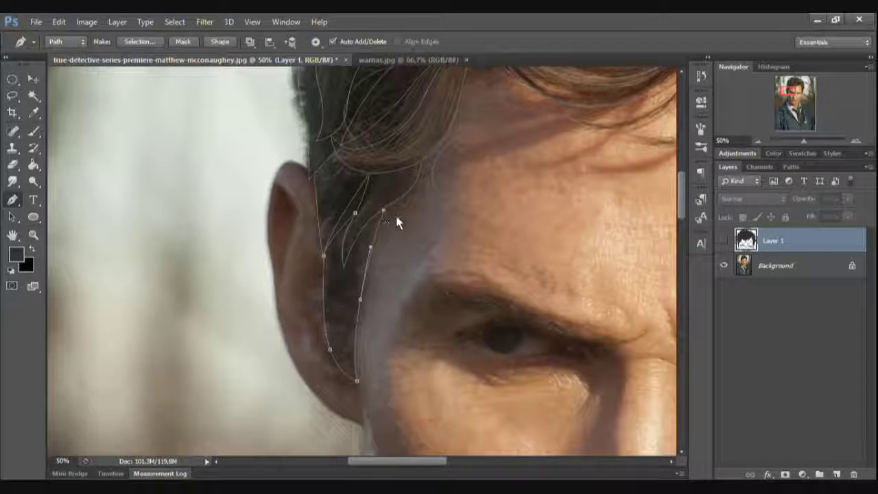
{"action": "mouse_move", "coordinate": [646, 161]}
{"action": "left_mouse_down"}
{"action": "mouse_move", "coordinate": [432, 286]}
{"action": "mouse_move", "coordinate": [377, 254]}
{"action": "left_mouse_up"}
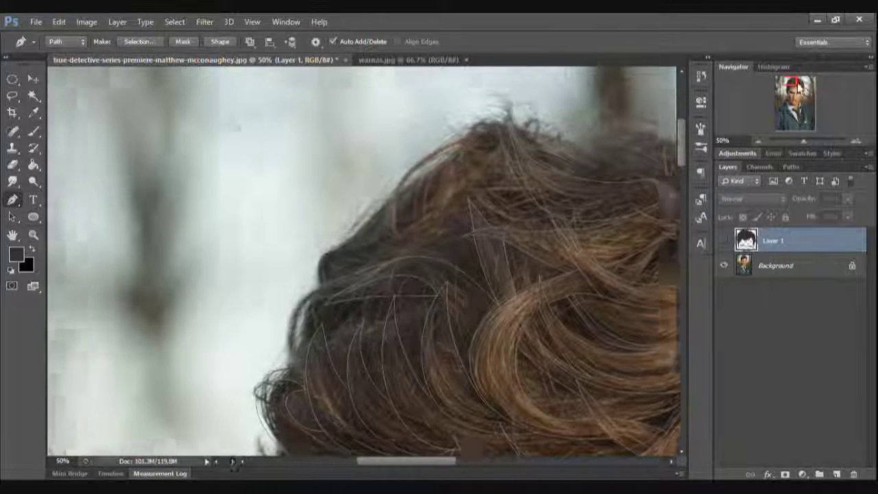
Step: Trace curved strand paths across the hair crown and the left side of the hair
{"action": "left_click_drag", "start_coordinate": [306, 304], "coordinate": [333, 304]}
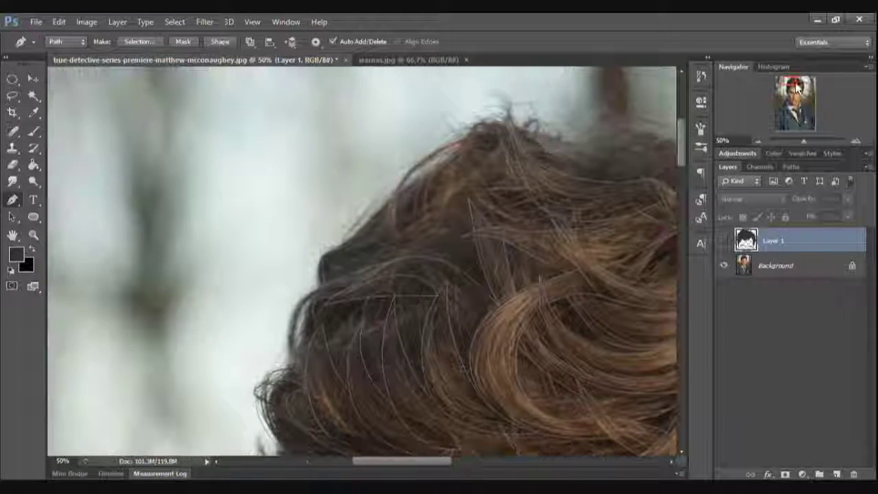
{"action": "left_click_drag", "start_coordinate": [474, 239], "coordinate": [439, 237]}
{"action": "left_click", "coordinate": [412, 246], "text": "ctrl"}
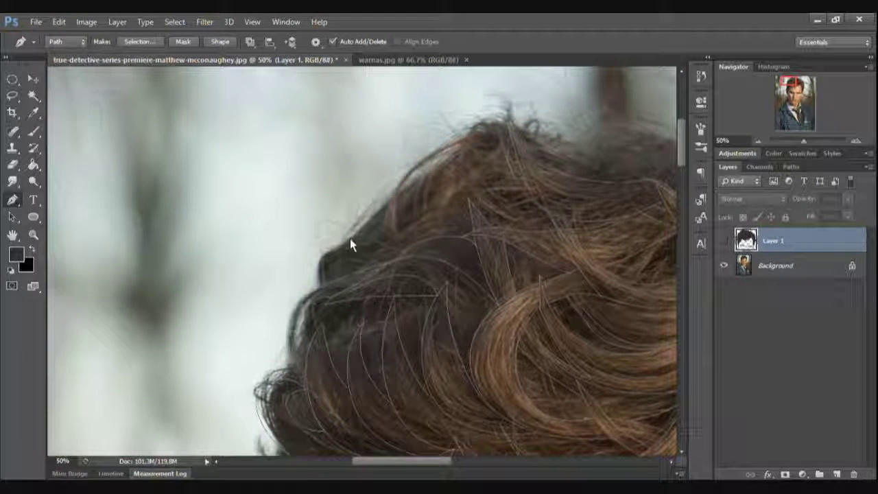
{"action": "left_click", "coordinate": [491, 135]}
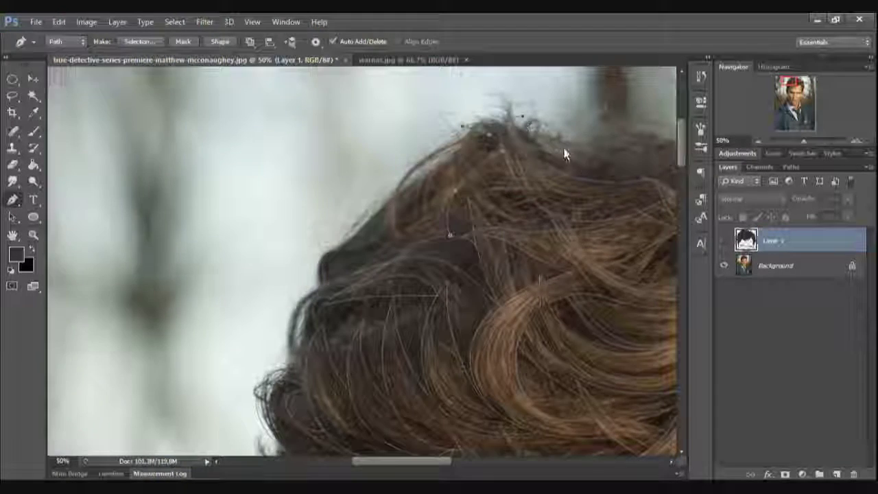
{"action": "left_click_drag", "start_coordinate": [565, 151], "coordinate": [363, 175]}
{"action": "left_click", "coordinate": [499, 207], "text": "ctrl"}
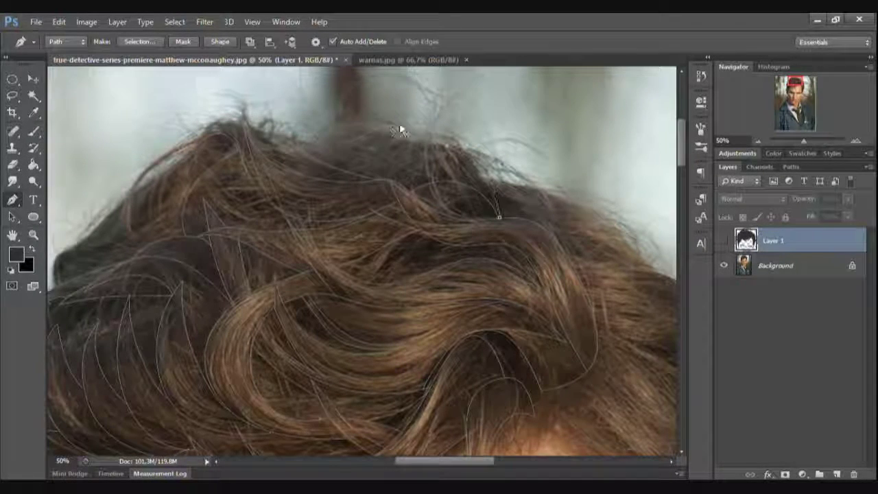
{"action": "left_click", "coordinate": [350, 112], "text": "ctrl"}
{"action": "left_click", "coordinate": [380, 142]}
{"action": "left_click", "coordinate": [438, 169]}
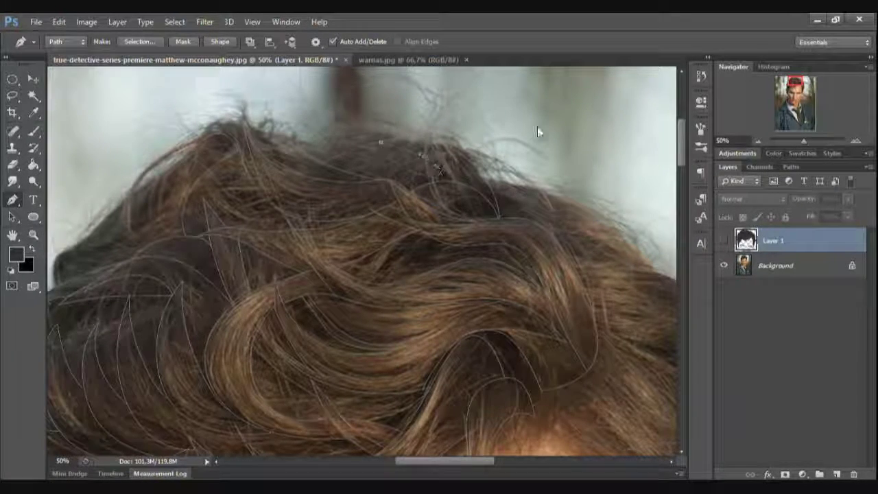
{"action": "scroll", "coordinate": [595, 267], "scroll_direction": "left", "scroll_amount": 3}
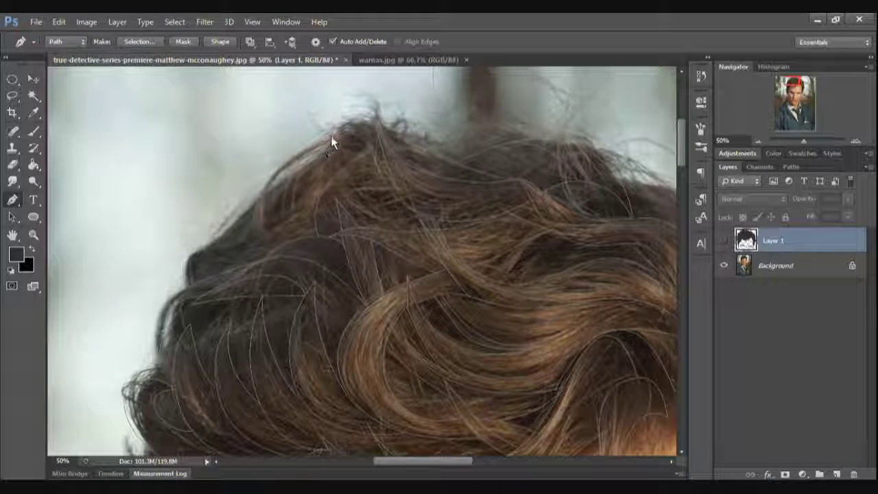
{"action": "left_click", "coordinate": [217, 241]}
{"action": "left_click_drag", "start_coordinate": [286, 207], "coordinate": [321, 196]}
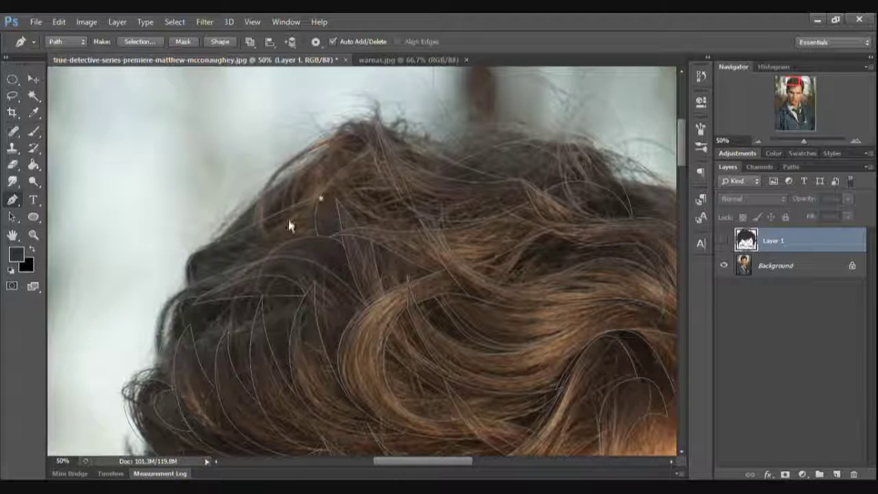
Step: Trace curved paths down the right hairline toward the ear, then zoom out to the whole head
{"action": "scroll", "coordinate": [441, 198], "scroll_direction": "right", "scroll_amount": 5}
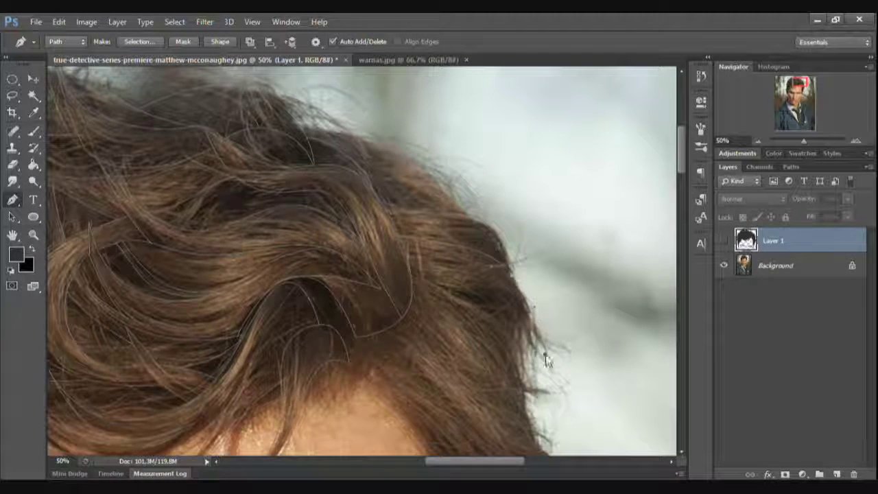
{"action": "scroll", "coordinate": [528, 238], "scroll_direction": "down", "scroll_amount": 3}
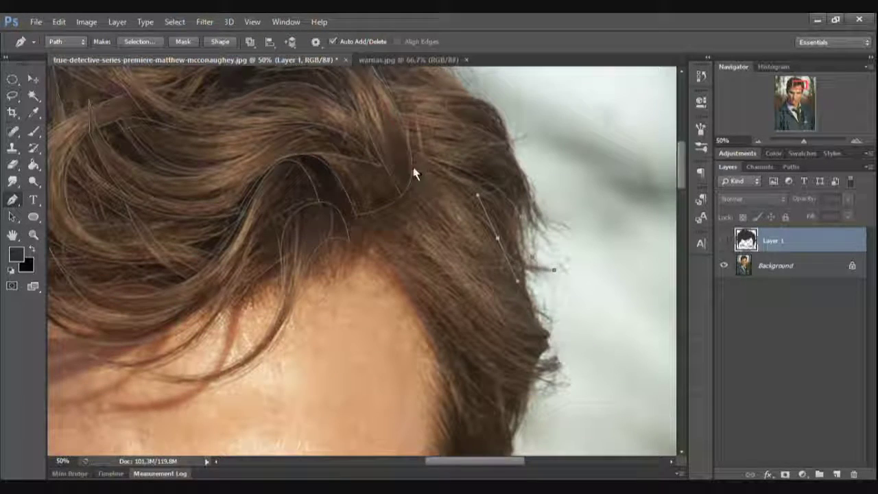
{"action": "scroll", "coordinate": [411, 172], "scroll_direction": "down", "scroll_amount": 1}
{"action": "left_click_drag", "start_coordinate": [472, 238], "coordinate": [487, 259]}
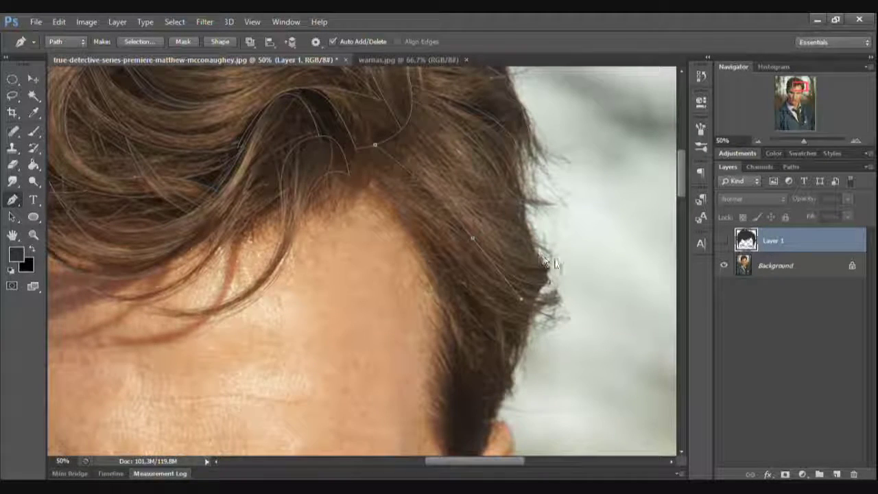
{"action": "left_click_drag", "start_coordinate": [528, 237], "coordinate": [547, 261]}
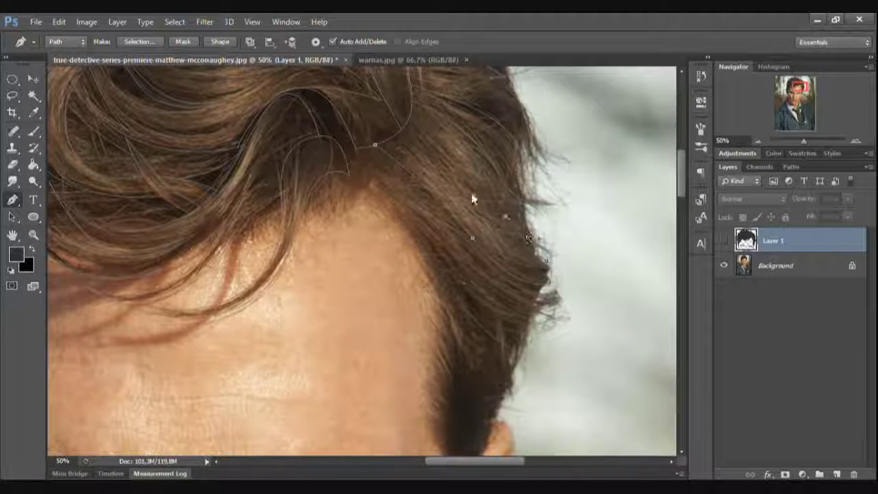
{"action": "scroll", "coordinate": [563, 245], "scroll_direction": "down", "scroll_amount": 1}
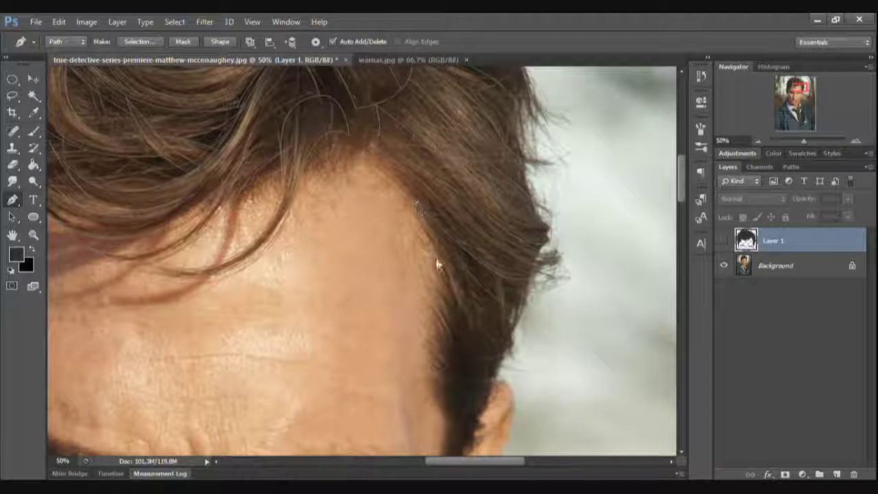
{"action": "left_click", "coordinate": [464, 301]}
{"action": "left_click", "coordinate": [485, 363]}
{"action": "left_click_drag", "start_coordinate": [513, 302], "coordinate": [530, 278]}
{"action": "left_click_drag", "start_coordinate": [681, 183], "coordinate": [681, 195]}
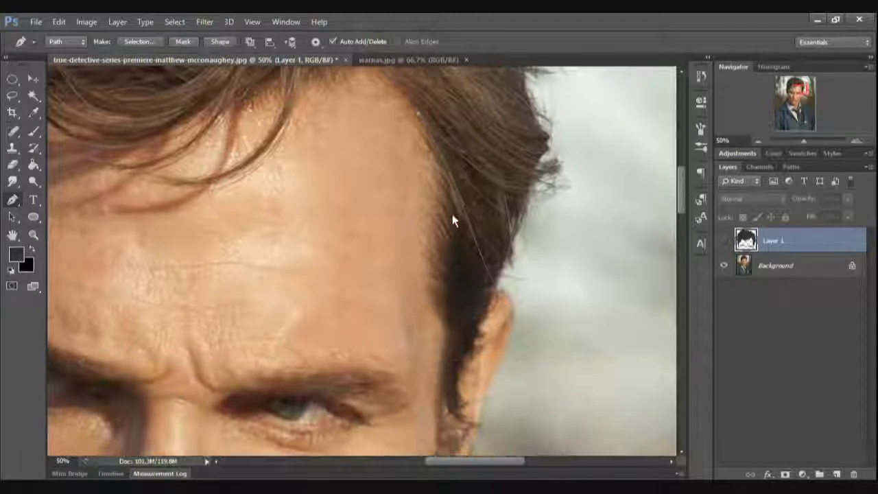
{"action": "scroll", "coordinate": [442, 252], "scroll_direction": "down", "scroll_amount": 3}
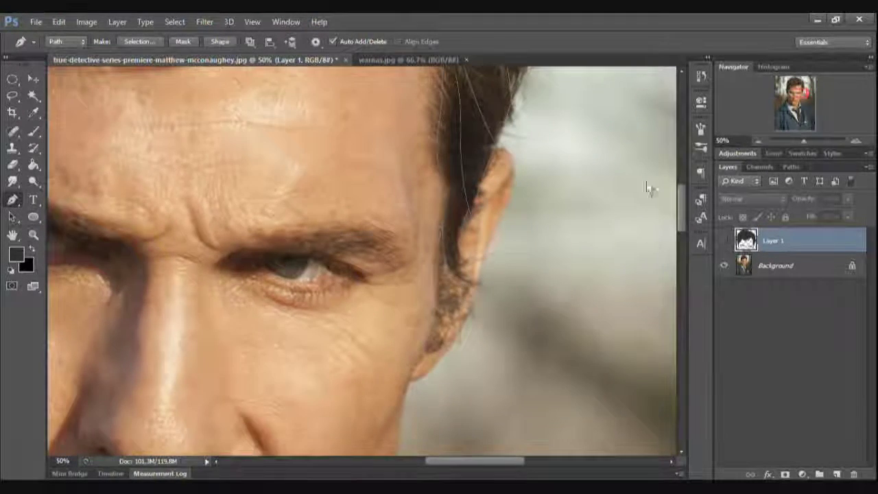
{"action": "left_click_drag", "start_coordinate": [797, 96], "coordinate": [794, 85]}
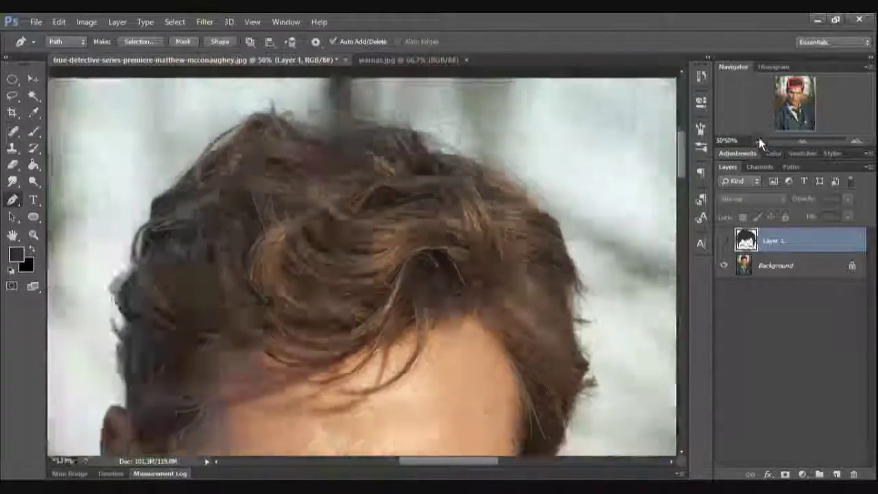
{"action": "left_click", "coordinate": [759, 139]}
Step: Add a new layer for the hair and check the warnas.jpg colour reference
{"action": "key", "text": "b"}
{"action": "left_click", "coordinate": [837, 474]}
{"action": "right_click", "coordinate": [407, 245]}
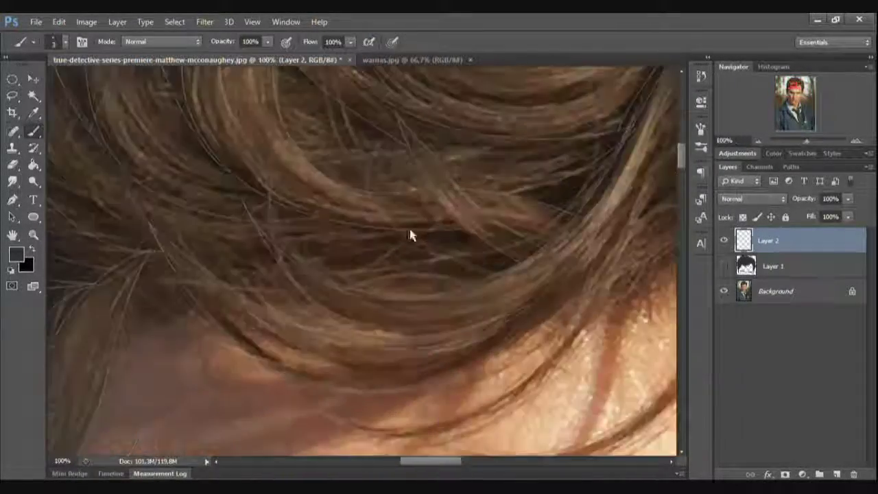
{"action": "key", "text": "p"}
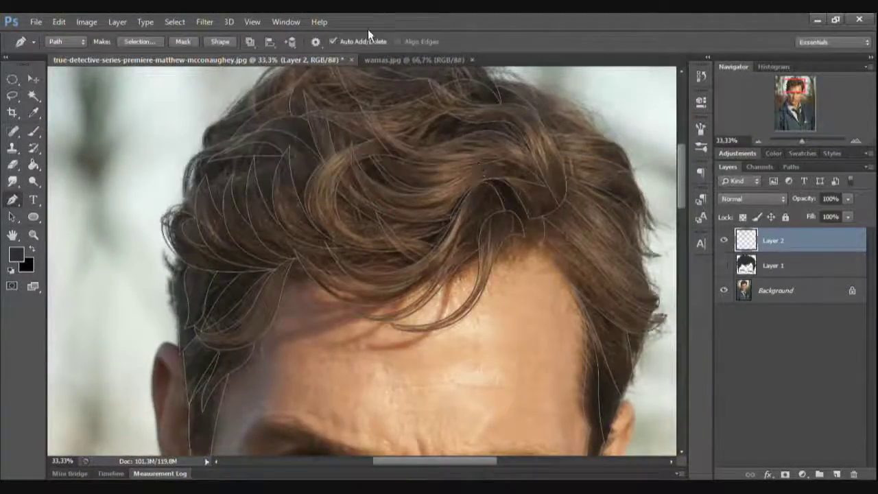
{"action": "left_click", "coordinate": [411, 60]}
{"action": "left_click", "coordinate": [176, 60]}
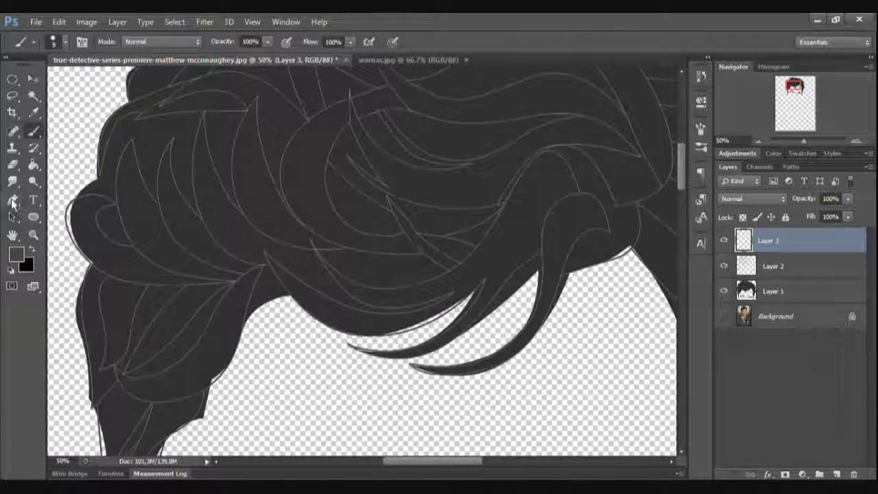
Step: Stroke the traced strand paths with the brush onto the new layer
{"action": "right_click", "coordinate": [376, 158]}
{"action": "left_click", "coordinate": [439, 245]}
{"action": "left_click", "coordinate": [474, 167]}
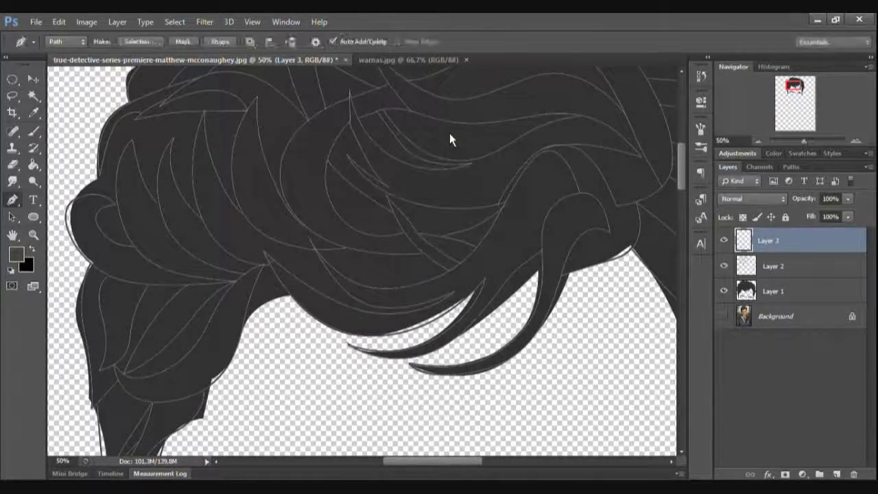
Step: Adjust the brush tip size, sample a colour, then zoom out and hide the stroked-strands layer
{"action": "key", "text": "b"}
{"action": "right_click", "coordinate": [402, 170]}
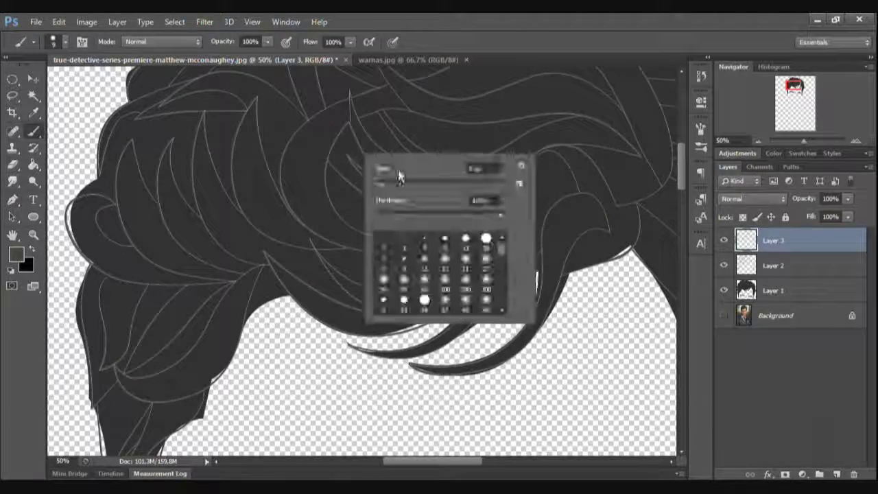
{"action": "key", "text": "p"}
{"action": "key", "text": "i"}
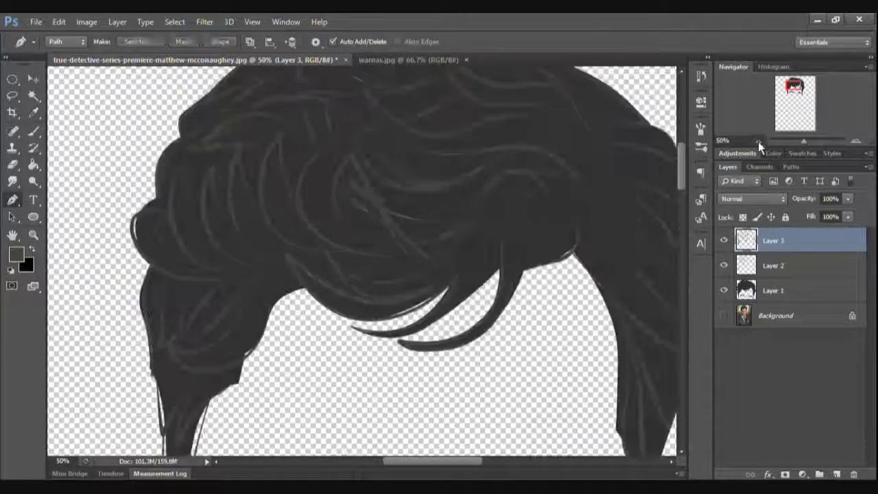
{"action": "left_click", "coordinate": [758, 142]}
{"action": "left_click", "coordinate": [757, 141]}
{"action": "left_click", "coordinate": [725, 240]}
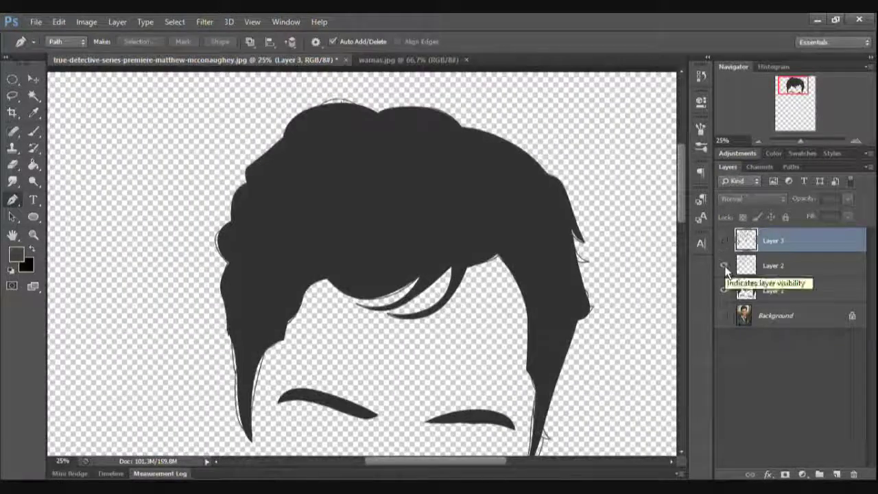
Step: Add a Posterize adjustment layer over the hair
{"action": "left_click", "coordinate": [757, 140]}
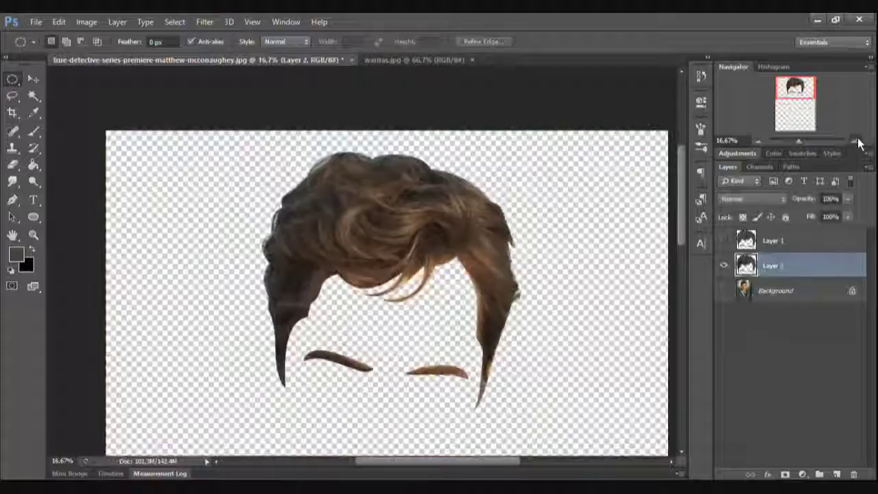
{"action": "left_click", "coordinate": [856, 140]}
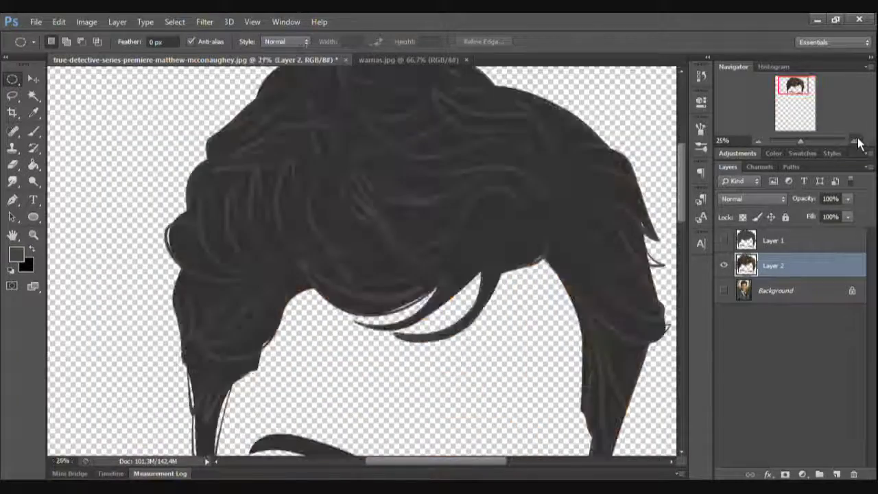
{"action": "left_click", "coordinate": [737, 152]}
{"action": "left_click", "coordinate": [764, 214]}
{"action": "left_click_drag", "start_coordinate": [794, 84], "coordinate": [799, 90]}
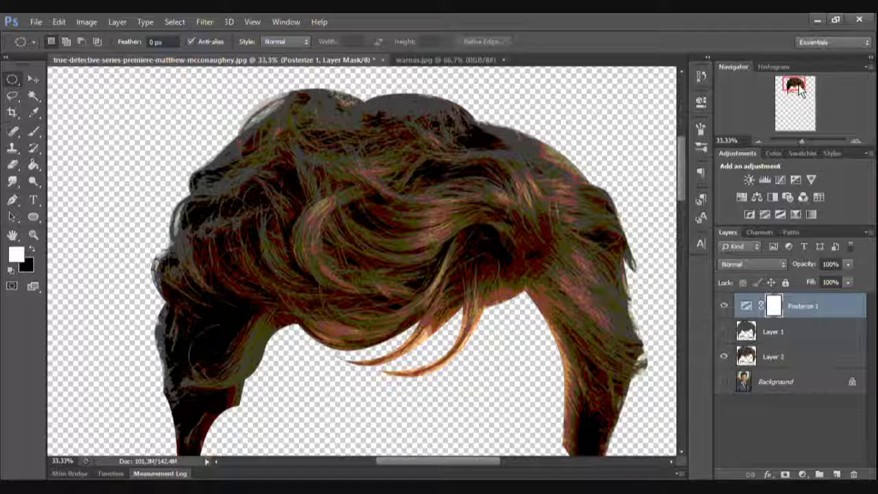
Step: Outline a hair lock with a closed pen path and begin outlining the next lock
{"action": "key", "text": "ctrl+plus"}
{"action": "key", "text": "p"}
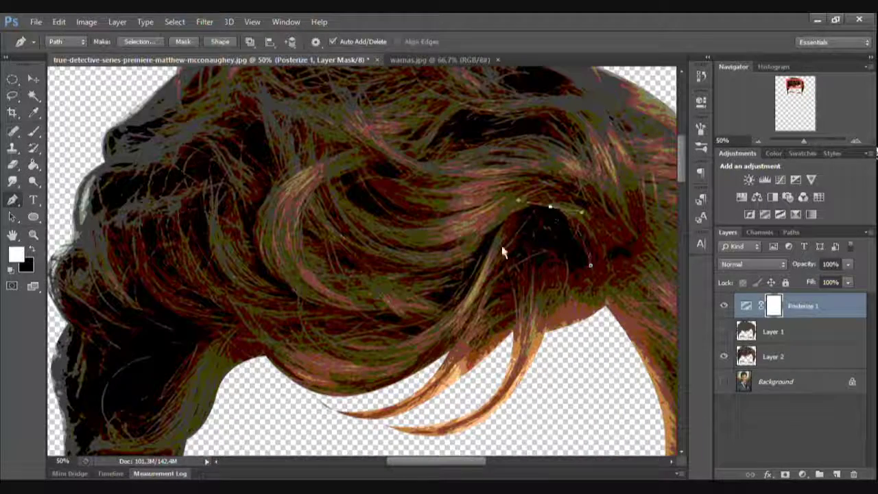
{"action": "left_click", "coordinate": [539, 273]}
{"action": "left_click", "coordinate": [588, 274]}
{"action": "left_click", "coordinate": [611, 258]}
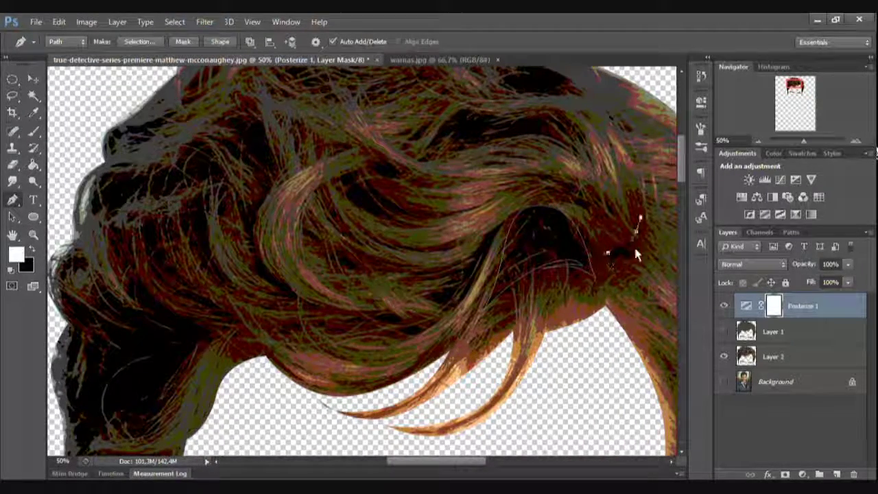
{"action": "left_click", "coordinate": [637, 223]}
{"action": "left_click_drag", "start_coordinate": [537, 72], "coordinate": [485, 195]}
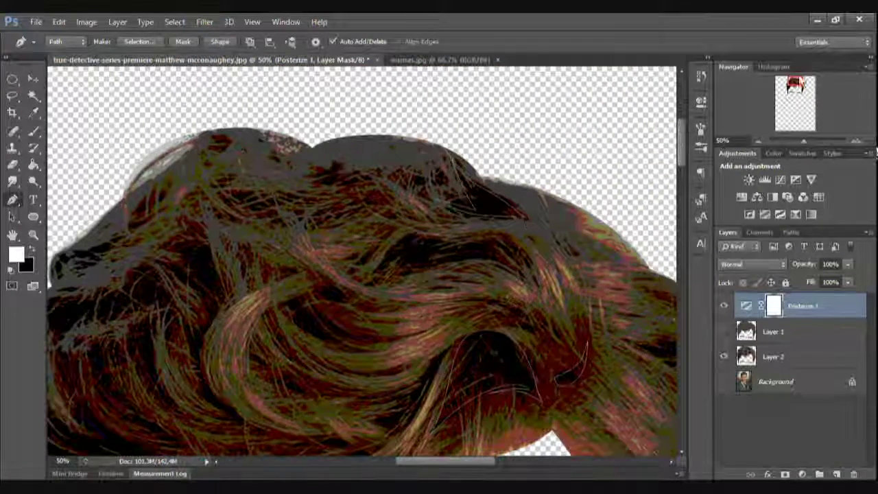
{"action": "left_click_drag", "start_coordinate": [479, 238], "coordinate": [547, 238]}
{"action": "left_click", "coordinate": [501, 237]}
{"action": "left_click", "coordinate": [478, 276]}
{"action": "left_click", "coordinate": [602, 276]}
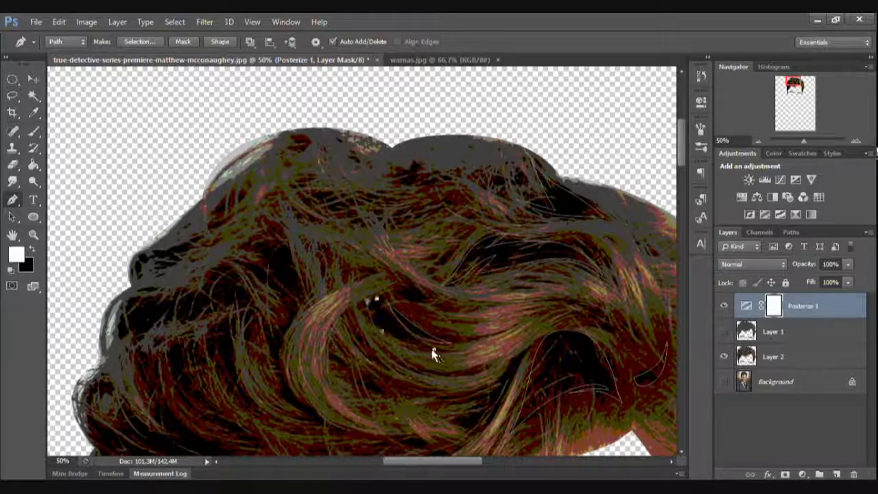
{"action": "left_click_drag", "start_coordinate": [797, 96], "coordinate": [794, 86]}
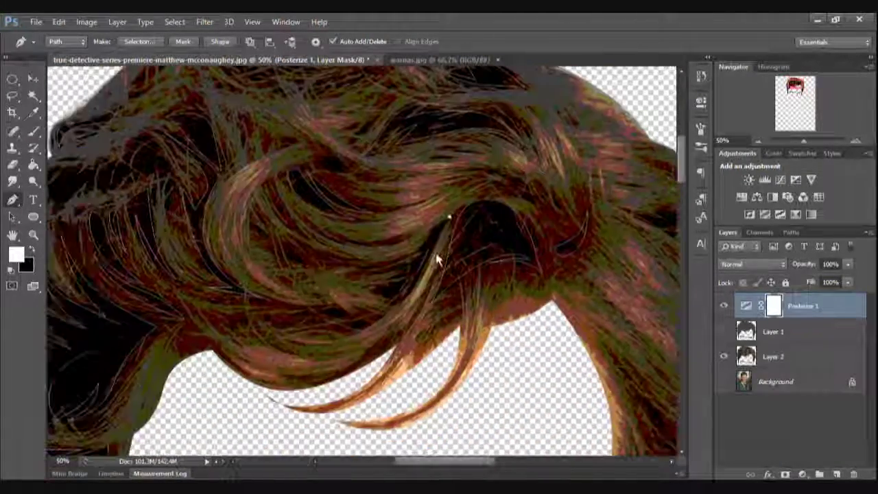
{"action": "left_click", "coordinate": [417, 267]}
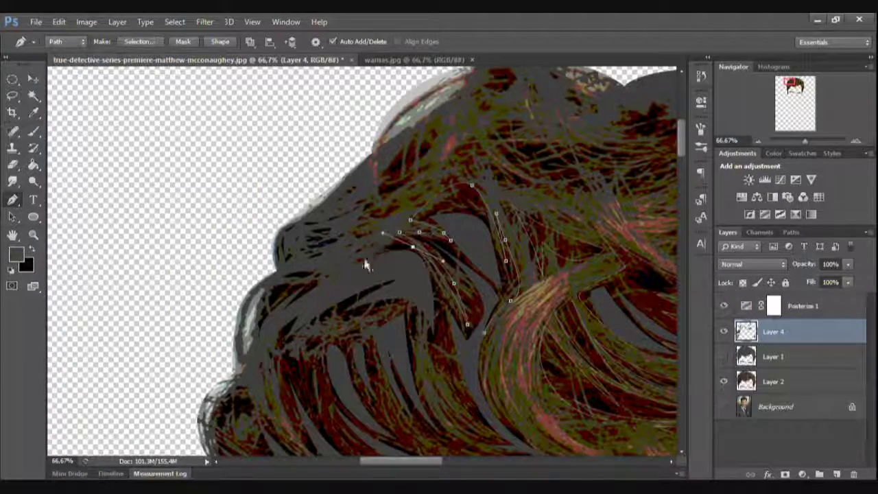
Step: Extend the pen path along the hair edge toward the right side of the head
{"action": "left_click", "coordinate": [791, 90]}
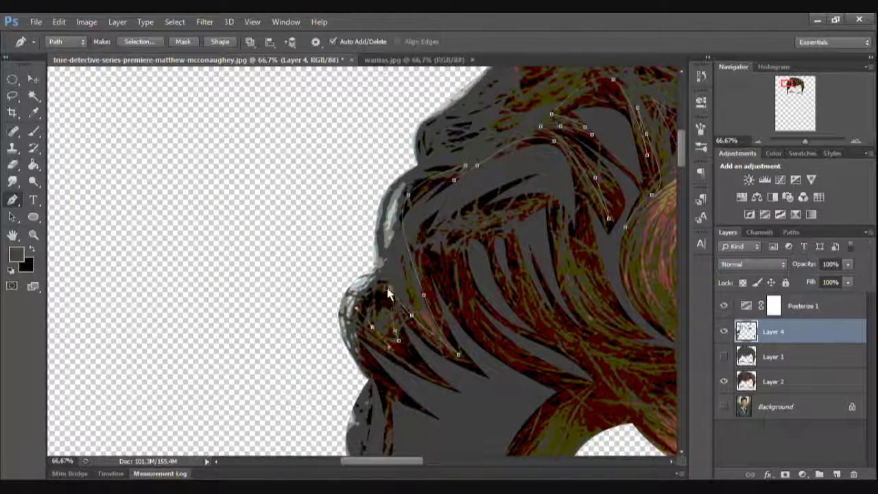
{"action": "scroll", "coordinate": [364, 258], "scroll_direction": "down", "scroll_amount": 5}
{"action": "scroll", "coordinate": [365, 266], "scroll_direction": "down", "scroll_amount": 5}
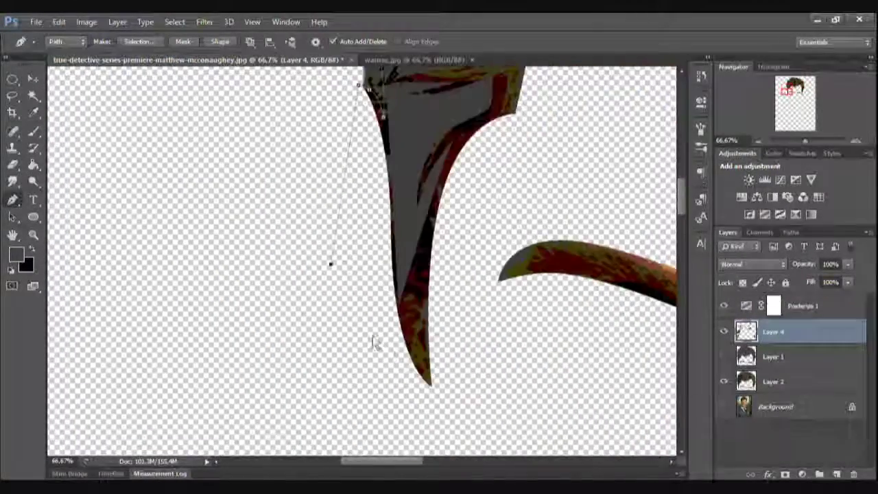
{"action": "scroll", "coordinate": [373, 343], "scroll_direction": "up", "scroll_amount": 5}
{"action": "scroll", "coordinate": [373, 343], "scroll_direction": "right", "scroll_amount": 5}
{"action": "mouse_move", "coordinate": [274, 352]}
{"action": "left_mouse_down"}
{"action": "mouse_move", "coordinate": [302, 341]}
{"action": "mouse_move", "coordinate": [341, 296]}
{"action": "left_mouse_up"}
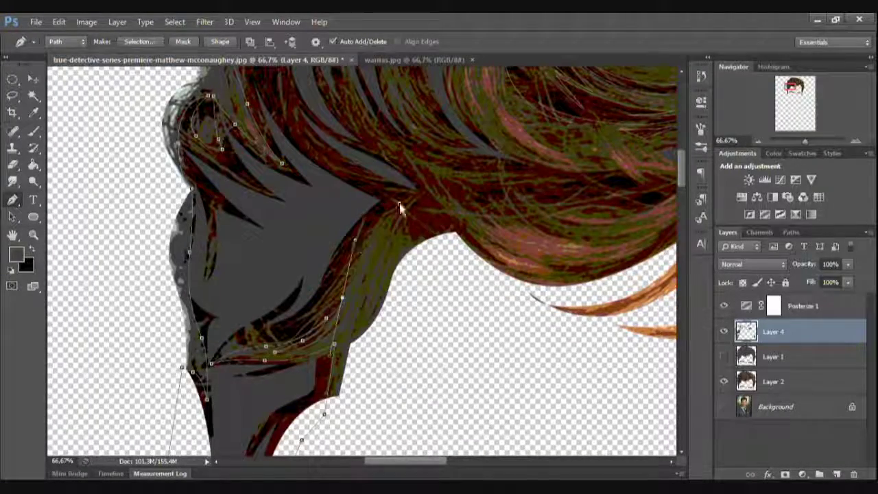
{"action": "left_click_drag", "start_coordinate": [399, 203], "coordinate": [405, 232]}
{"action": "left_click_drag", "start_coordinate": [439, 204], "coordinate": [453, 216]}
{"action": "scroll", "coordinate": [490, 334], "scroll_direction": "up", "scroll_amount": 3}
{"action": "mouse_move", "coordinate": [454, 294]}
{"action": "left_mouse_down"}
{"action": "mouse_move", "coordinate": [470, 311]}
{"action": "mouse_move", "coordinate": [582, 347]}
{"action": "mouse_move", "coordinate": [626, 345]}
{"action": "left_mouse_up"}
{"action": "scroll", "coordinate": [469, 322], "scroll_direction": "right", "scroll_amount": 5}
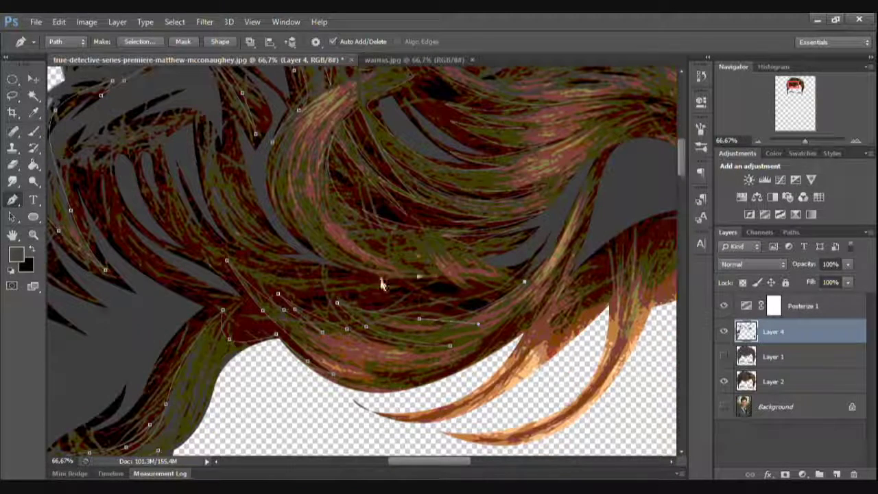
Step: Outline another hair strand with a curved path, discarding an unwanted segment
{"action": "left_click_drag", "start_coordinate": [232, 221], "coordinate": [243, 219]}
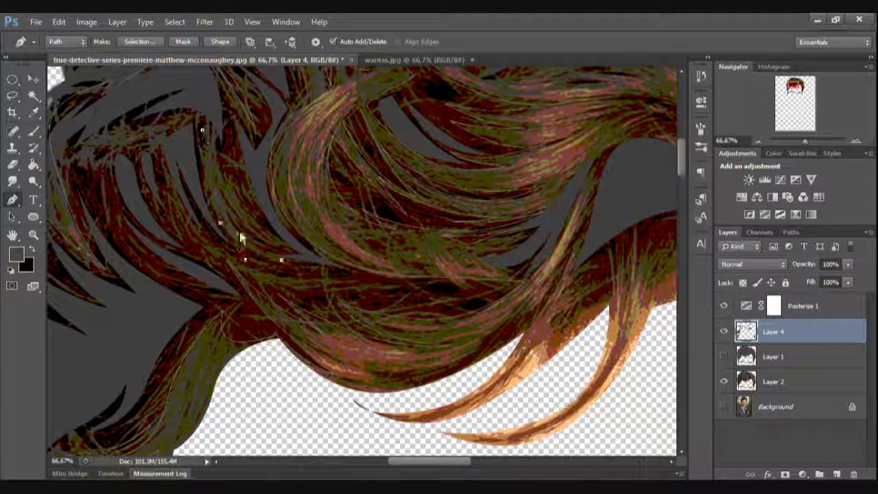
{"action": "left_click_drag", "start_coordinate": [206, 153], "coordinate": [202, 130]}
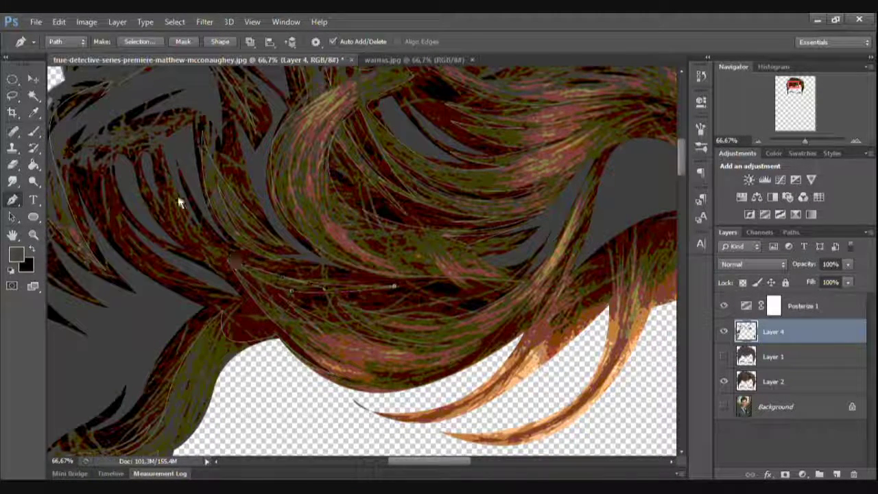
{"action": "key", "text": "Escape"}
{"action": "left_click_drag", "start_coordinate": [780, 93], "coordinate": [785, 90]}
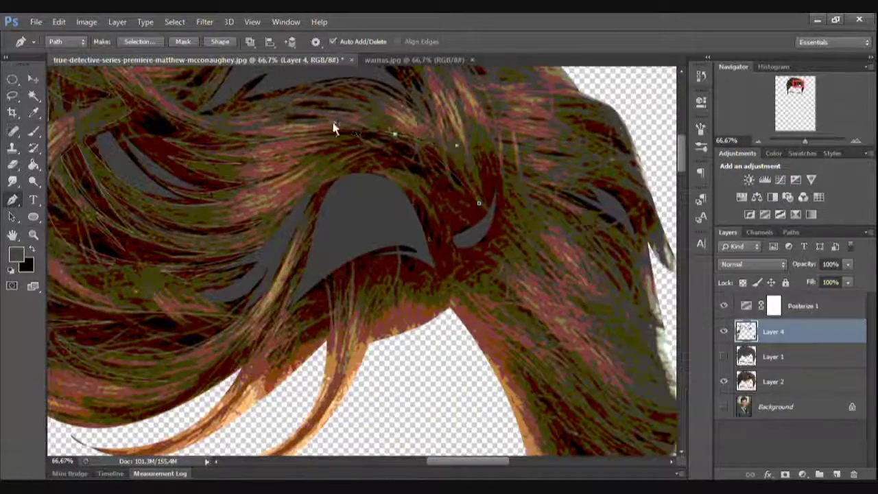
{"action": "left_click", "coordinate": [311, 293]}
{"action": "left_click_drag", "start_coordinate": [364, 293], "coordinate": [391, 281]}
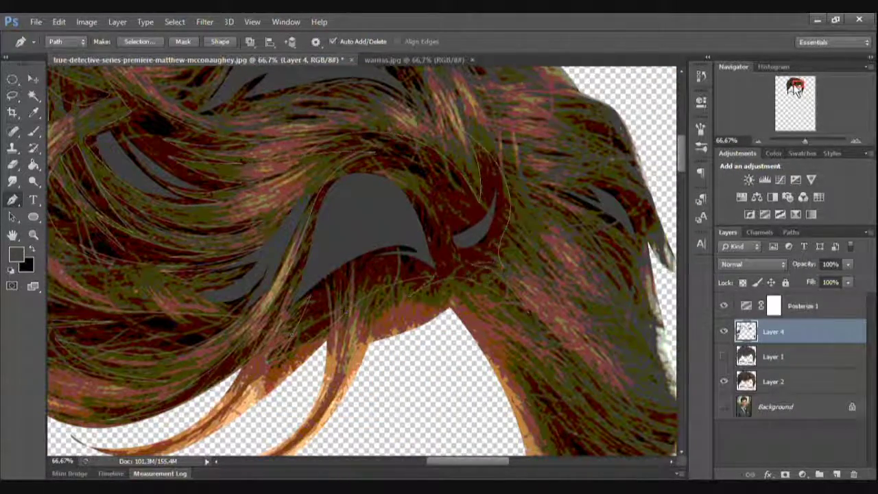
{"action": "scroll", "coordinate": [535, 248], "scroll_direction": "up", "scroll_amount": 5}
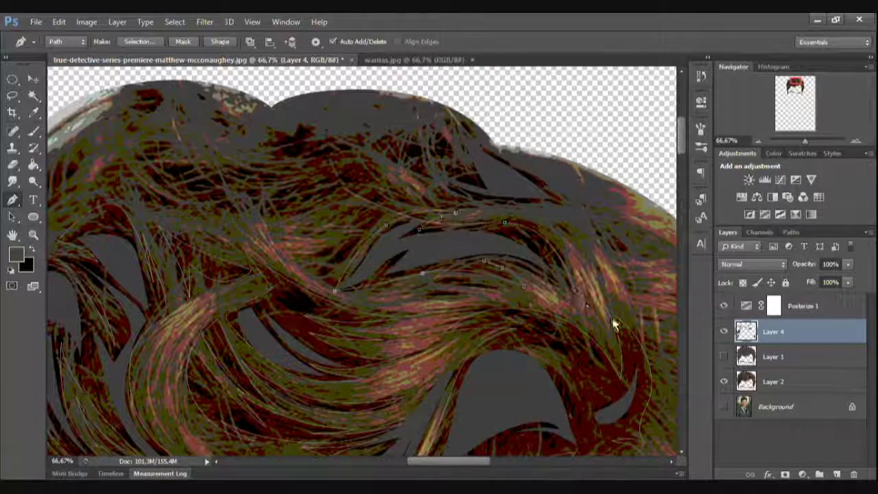
Step: Place anchor points outlining the upper and upper-left hair
{"action": "left_click", "coordinate": [422, 204]}
{"action": "left_click", "coordinate": [332, 144]}
{"action": "left_click", "coordinate": [279, 124]}
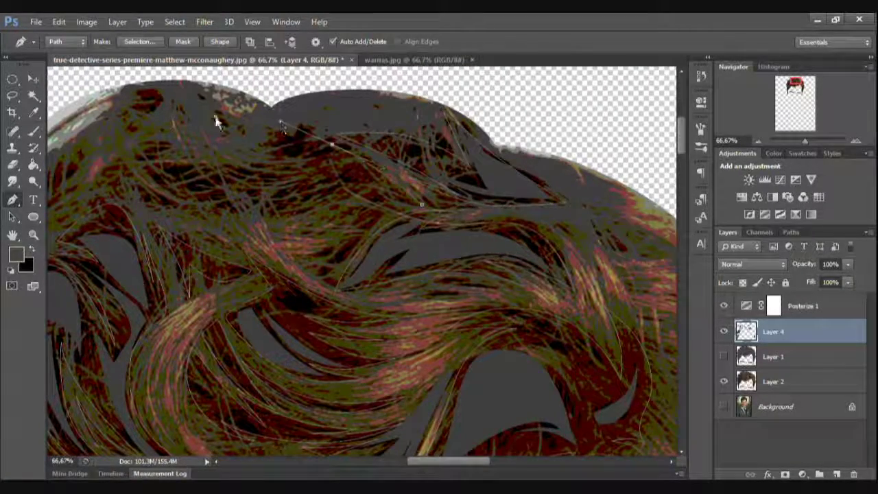
{"action": "scroll", "coordinate": [216, 122], "scroll_direction": "left", "scroll_amount": 5}
{"action": "left_click", "coordinate": [300, 146]}
{"action": "left_click", "coordinate": [260, 166]}
{"action": "left_click", "coordinate": [157, 226]}
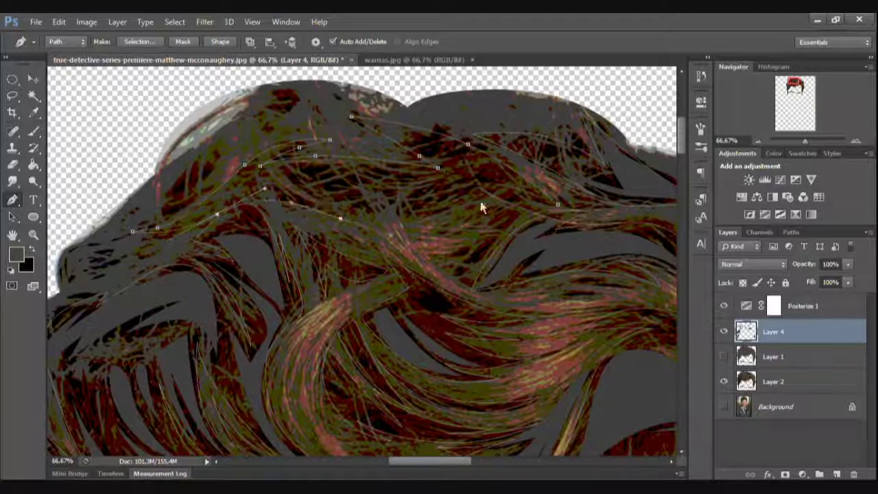
Step: Trace a short closed outline around a strand on the right hair
{"action": "left_click", "coordinate": [557, 204]}
{"action": "left_click", "coordinate": [439, 274]}
{"action": "left_click", "coordinate": [490, 219]}
{"action": "left_click", "coordinate": [530, 206]}
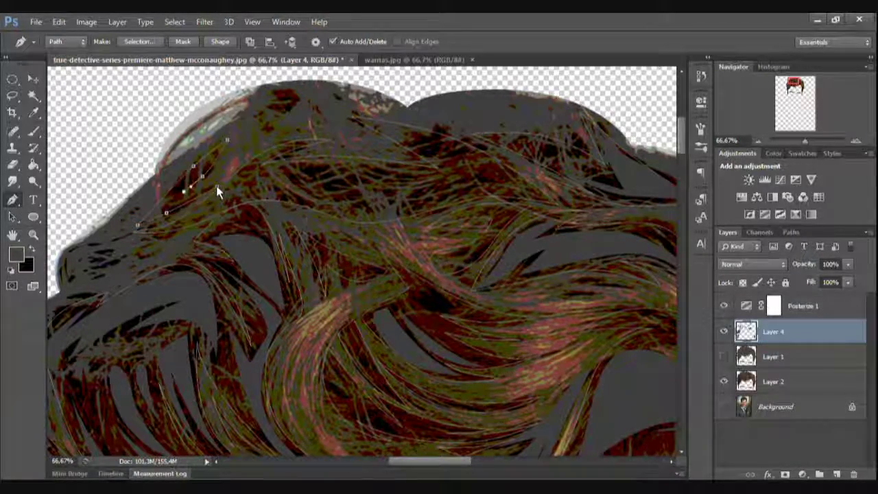
Step: Curve the path down the hair's left edge and bring up the Make Selection option
{"action": "scroll", "coordinate": [215, 192], "scroll_direction": "right", "scroll_amount": 10}
{"action": "left_click_drag", "start_coordinate": [456, 248], "coordinate": [345, 261]}
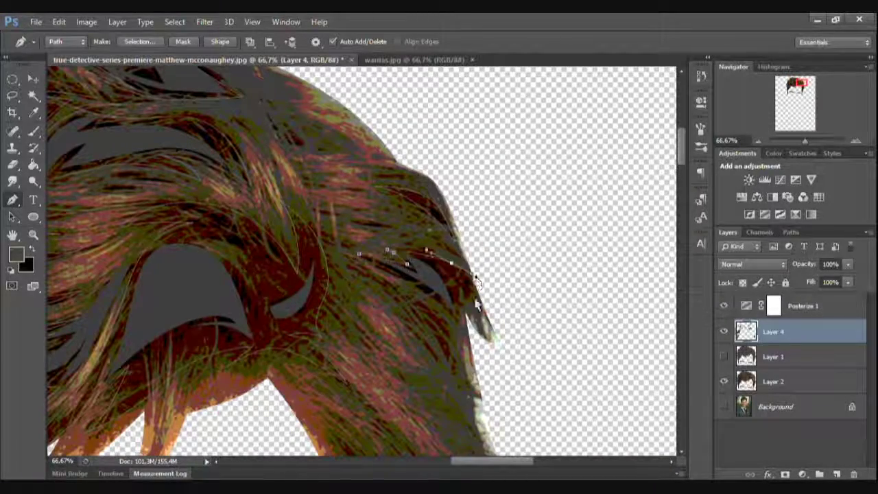
{"action": "left_click_drag", "start_coordinate": [551, 383], "coordinate": [414, 207]}
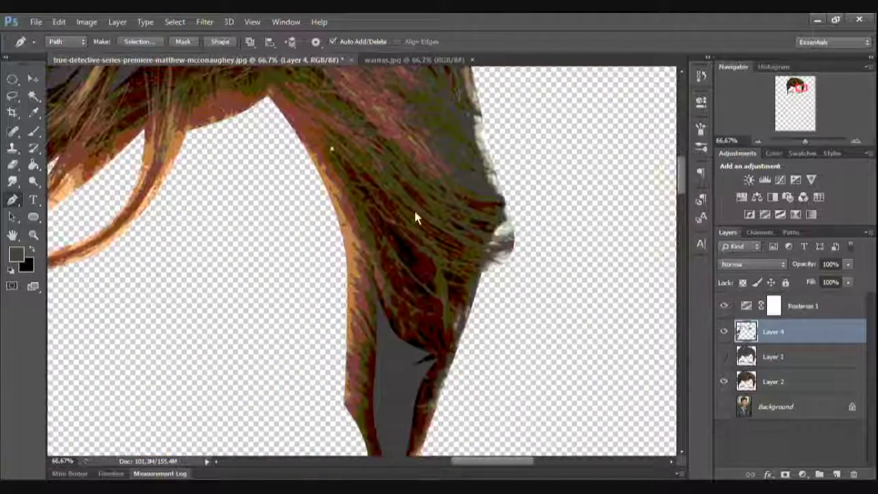
{"action": "scroll", "coordinate": [449, 319], "scroll_direction": "down", "scroll_amount": 3}
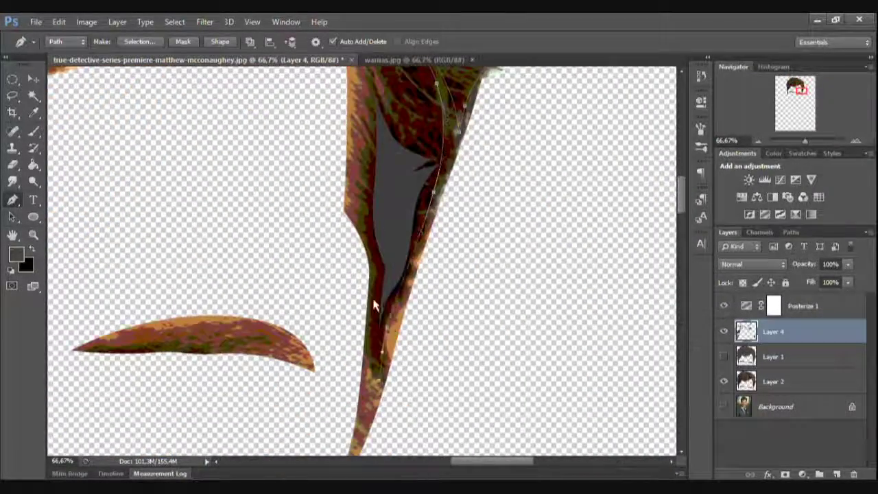
{"action": "left_click", "coordinate": [373, 304]}
{"action": "scroll", "coordinate": [373, 247], "scroll_direction": "up", "scroll_amount": 3}
{"action": "scroll", "coordinate": [373, 248], "scroll_direction": "up", "scroll_amount": 5}
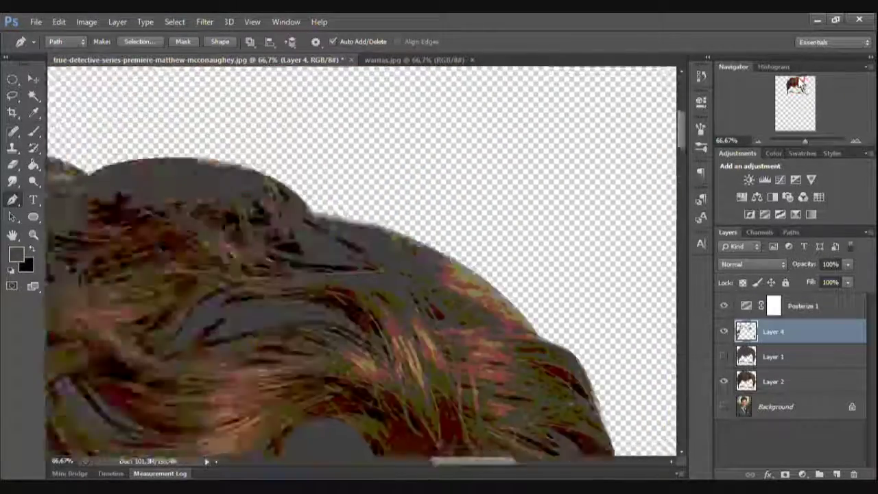
{"action": "right_click", "coordinate": [629, 346]}
Step: Convert the path to a selection, fill it grey on new Layer 5, and deselect
{"action": "key", "text": "Return"}
{"action": "left_click", "coordinate": [766, 354]}
{"action": "key", "text": "ctrl+j"}
{"action": "left_click", "coordinate": [757, 139]}
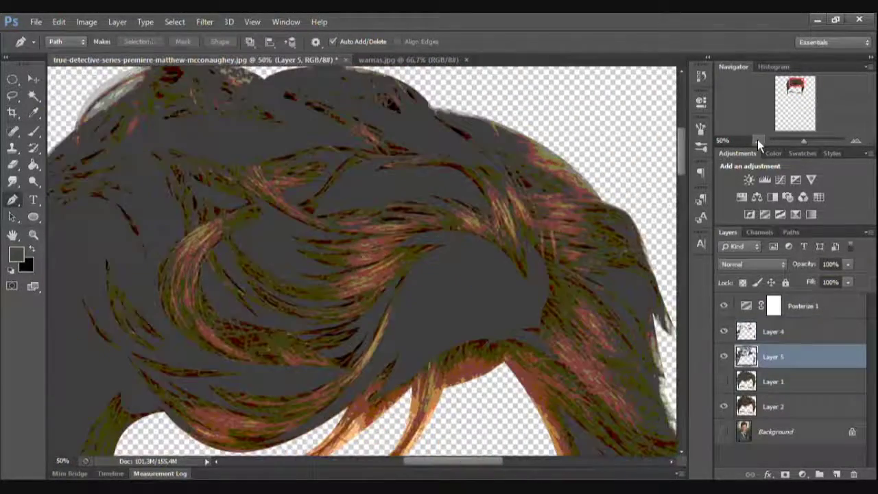
{"action": "key", "text": "ctrl+plus"}
Step: Start a new pen path with anchors along the right hair edge
{"action": "left_click", "coordinate": [343, 306]}
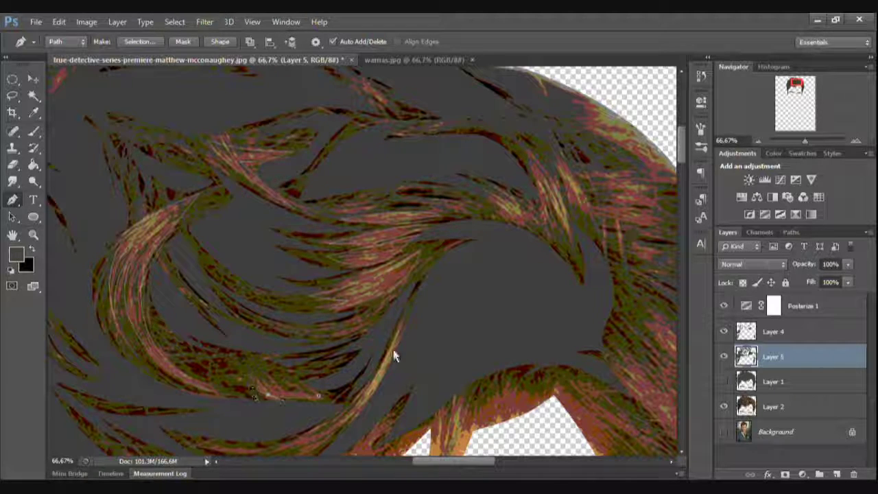
{"action": "scroll", "coordinate": [394, 354], "scroll_direction": "down", "scroll_amount": 2}
{"action": "scroll", "coordinate": [269, 330], "scroll_direction": "down", "scroll_amount": 2}
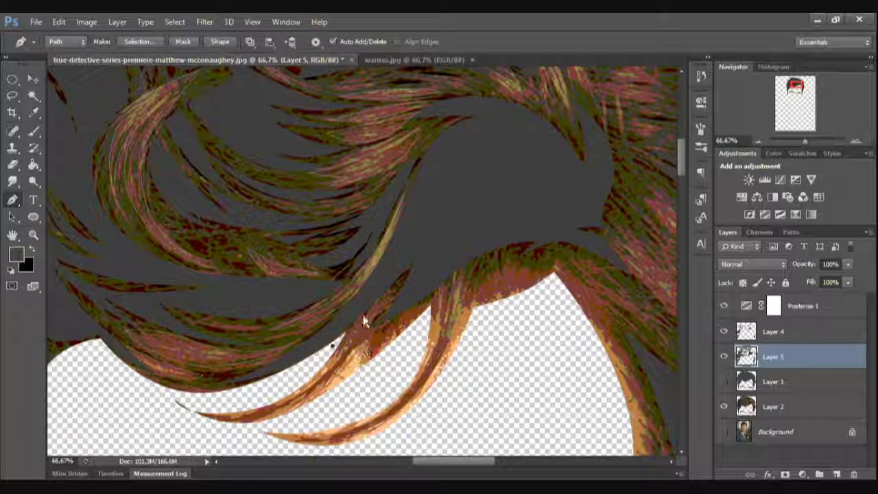
{"action": "scroll", "coordinate": [561, 268], "scroll_direction": "down", "scroll_amount": 2}
{"action": "key", "text": "ctrl+minus"}
{"action": "left_click", "coordinate": [571, 244]}
{"action": "left_click", "coordinate": [591, 301]}
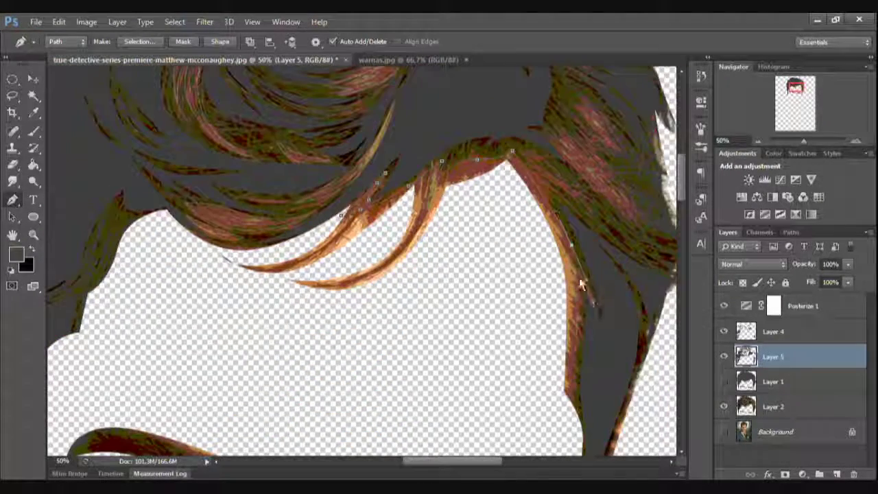
{"action": "left_click", "coordinate": [574, 357]}
{"action": "left_click_drag", "start_coordinate": [571, 424], "coordinate": [447, 352]}
Step: Continue the path down the right hair edge and along a strand
{"action": "left_click", "coordinate": [516, 150]}
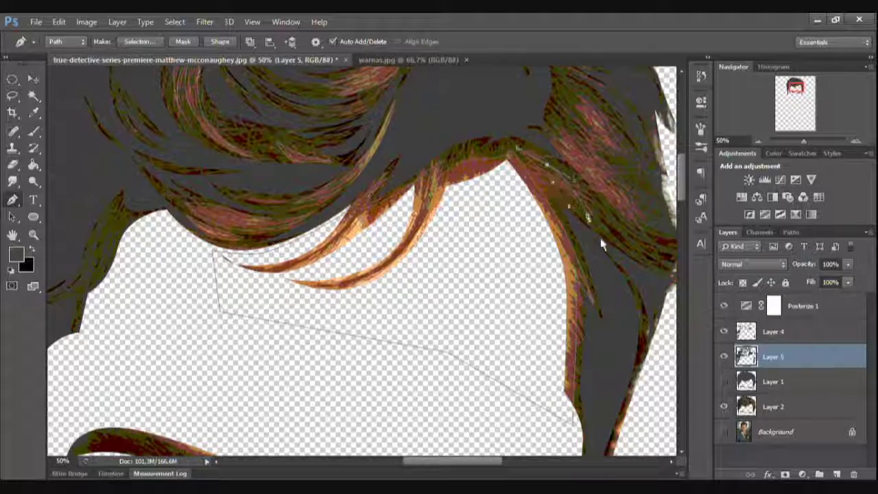
{"action": "scroll", "coordinate": [598, 229], "scroll_direction": "down", "scroll_amount": 3}
{"action": "scroll", "coordinate": [598, 229], "scroll_direction": "right", "scroll_amount": 1}
{"action": "left_click", "coordinate": [516, 281]}
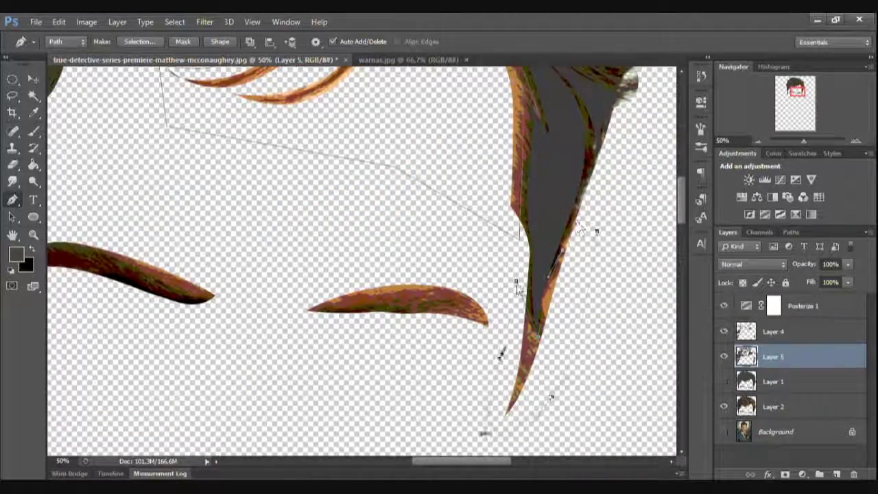
{"action": "scroll", "coordinate": [516, 288], "scroll_direction": "up", "scroll_amount": 4}
{"action": "scroll", "coordinate": [516, 288], "scroll_direction": "right", "scroll_amount": 2}
{"action": "scroll", "coordinate": [362, 223], "scroll_direction": "left", "scroll_amount": 2}
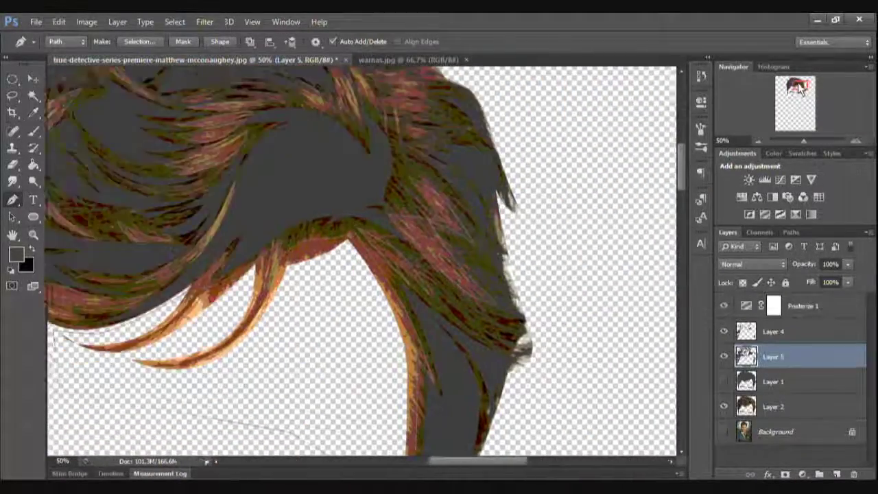
{"action": "scroll", "coordinate": [370, 247], "scroll_direction": "up", "scroll_amount": 2}
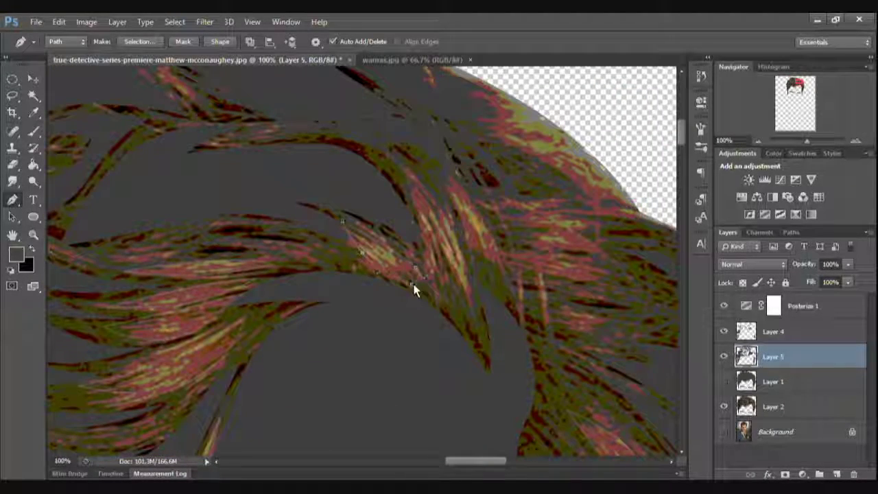
{"action": "left_click", "coordinate": [446, 260]}
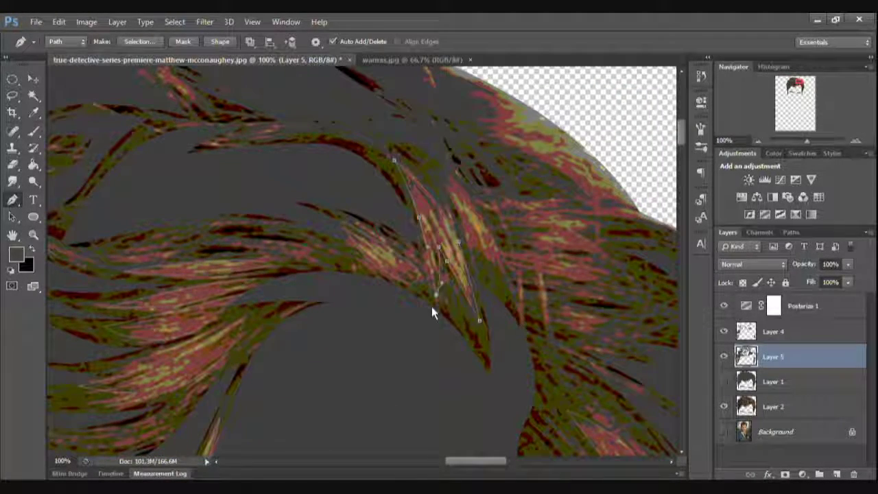
Step: Zoom out to 50% and bring the eyebrows into view
{"action": "left_click", "coordinate": [758, 141]}
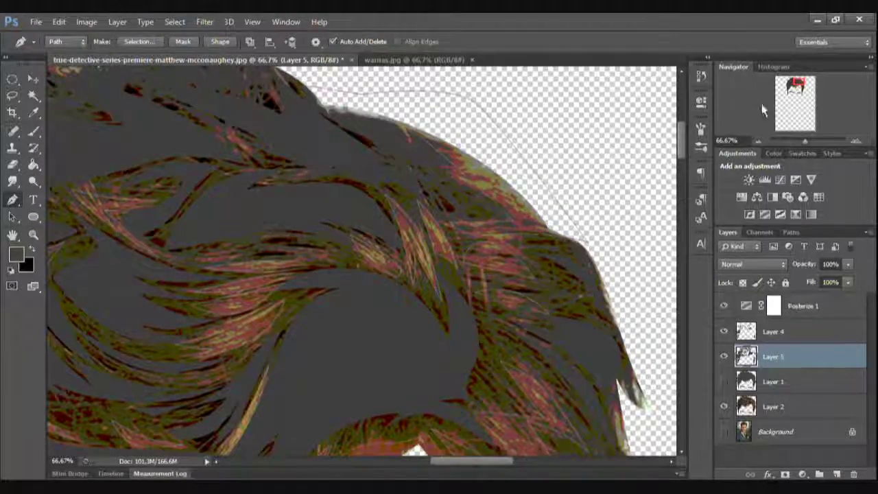
{"action": "left_click_drag", "start_coordinate": [763, 110], "coordinate": [446, 171]}
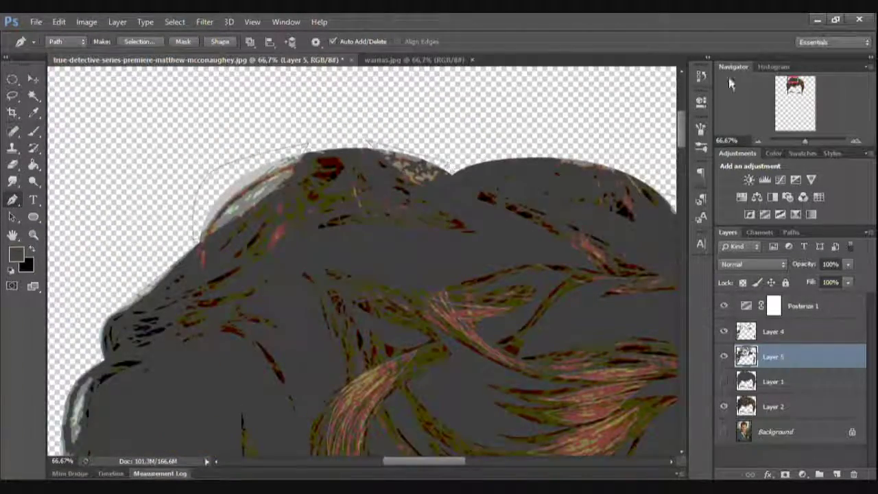
{"action": "left_click_drag", "start_coordinate": [796, 103], "coordinate": [799, 87]}
{"action": "key", "text": "ctrl+minus"}
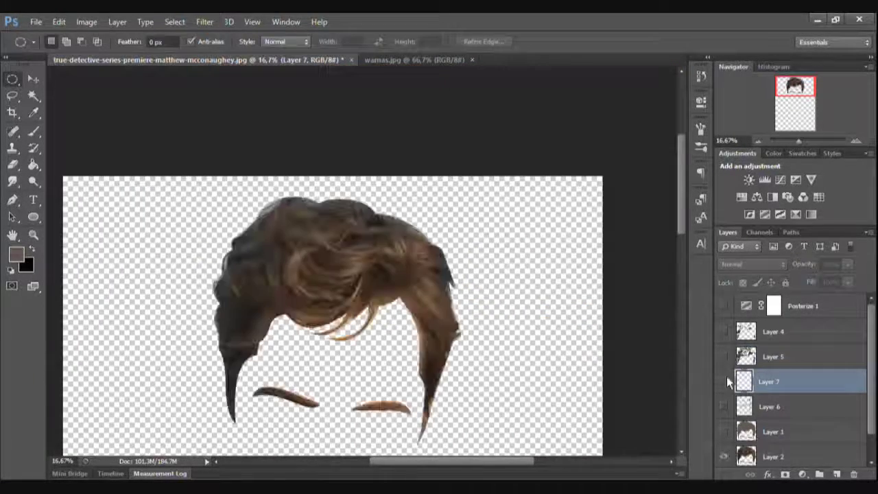
Step: Show the hidden grey hair layers and group them into Group 1
{"action": "left_click_drag", "start_coordinate": [724, 407], "coordinate": [725, 331]}
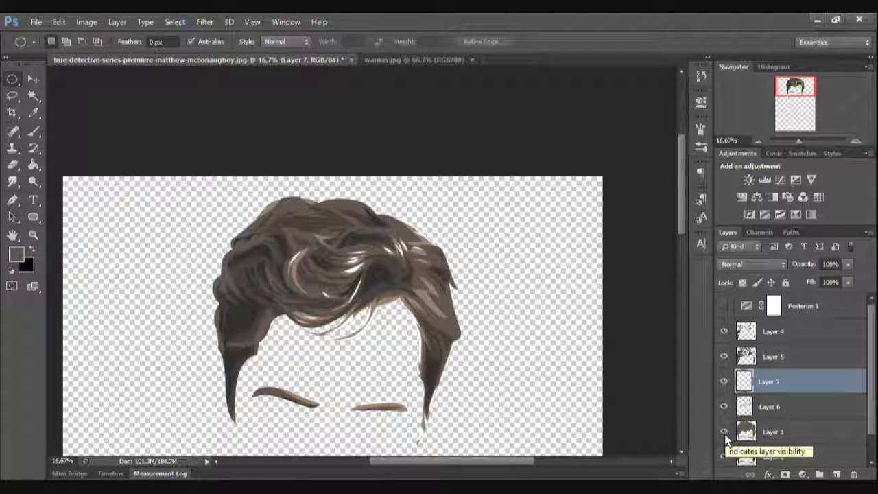
{"action": "left_click", "coordinate": [789, 331]}
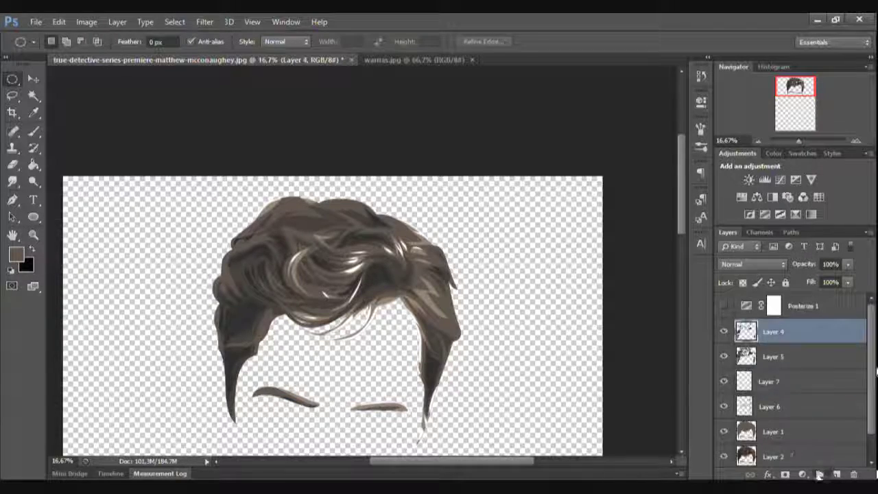
{"action": "left_click", "coordinate": [788, 456], "text": "shift"}
{"action": "scroll", "coordinate": [871, 384], "scroll_direction": "down", "scroll_amount": 1}
{"action": "key", "text": "ctrl+g"}
{"action": "key", "text": "ctrl+plus"}
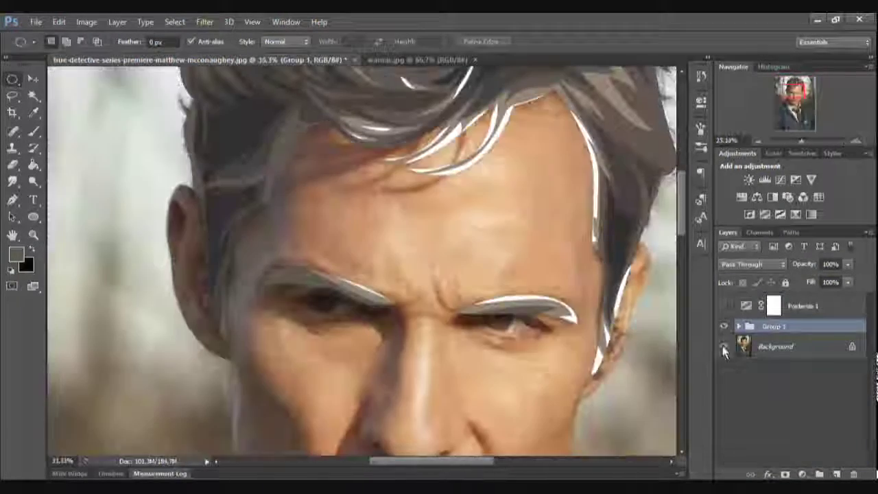
Step: Trace pen anchors along the edge of the ear
{"action": "left_click", "coordinate": [11, 199]}
{"action": "key", "text": "ctrl+plus"}
{"action": "scroll", "coordinate": [372, 343], "scroll_direction": "left", "scroll_amount": 3}
{"action": "left_click", "coordinate": [212, 171]}
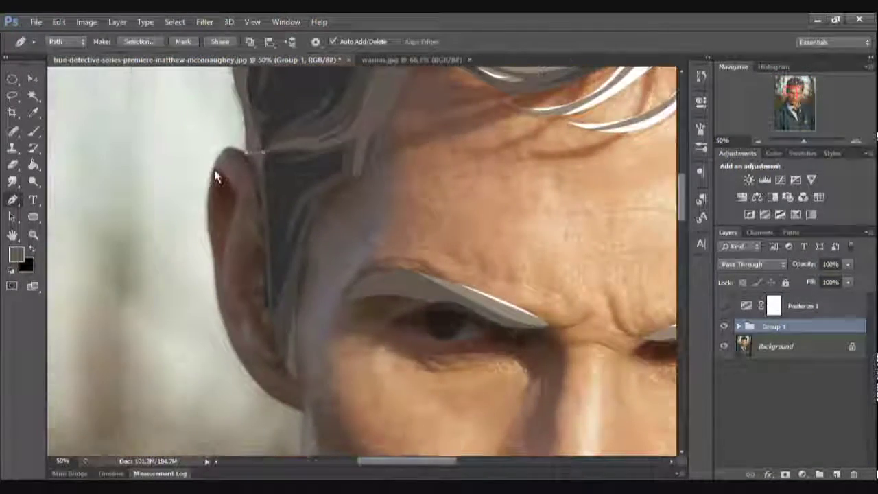
{"action": "left_click", "coordinate": [203, 214]}
Step: Add path anchors along the jaw, neck, shirt collar and ear edge
{"action": "scroll", "coordinate": [301, 329], "scroll_direction": "down", "scroll_amount": 3}
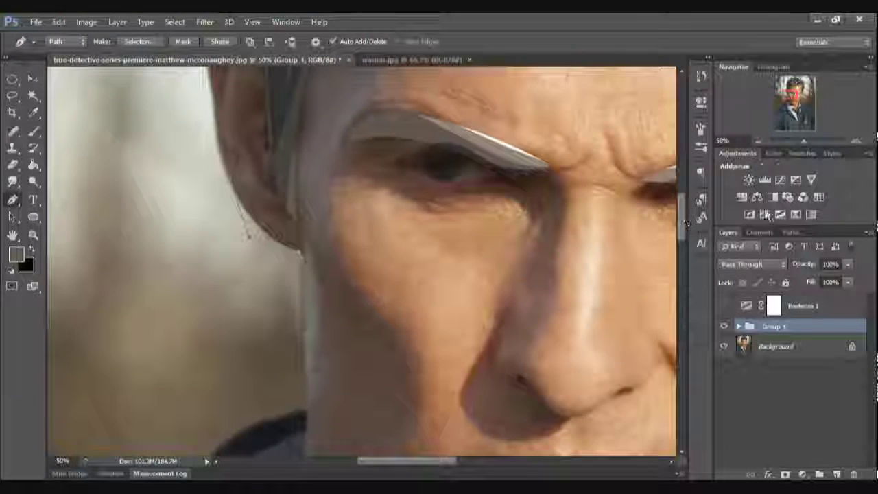
{"action": "scroll", "coordinate": [305, 245], "scroll_direction": "down", "scroll_amount": 2}
{"action": "left_click", "coordinate": [262, 437]}
{"action": "scroll", "coordinate": [261, 274], "scroll_direction": "down", "scroll_amount": 5}
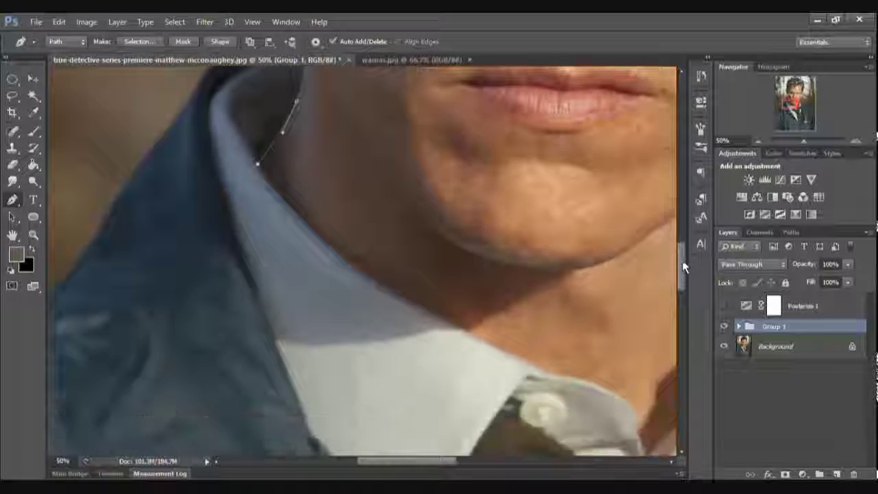
{"action": "left_click", "coordinate": [376, 280]}
{"action": "left_click", "coordinate": [517, 361]}
{"action": "left_click", "coordinate": [803, 115]}
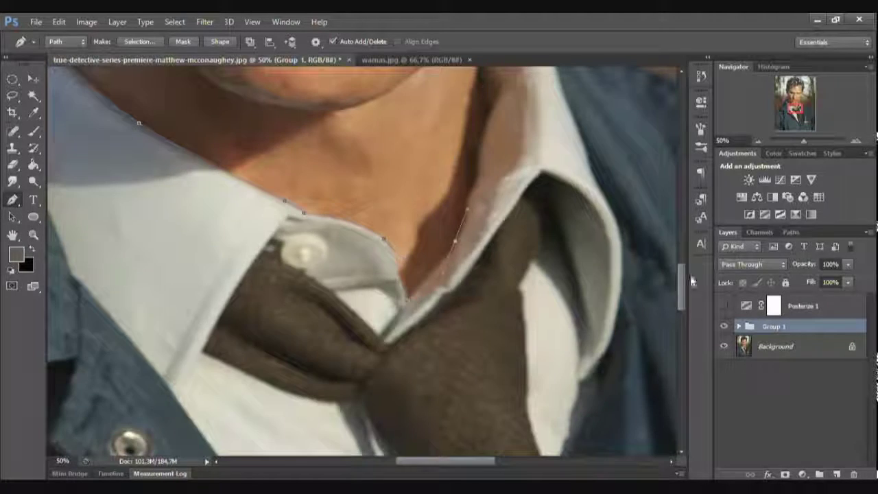
{"action": "left_click_drag", "start_coordinate": [686, 281], "coordinate": [689, 240]}
{"action": "scroll", "coordinate": [572, 206], "scroll_direction": "up", "scroll_amount": 5}
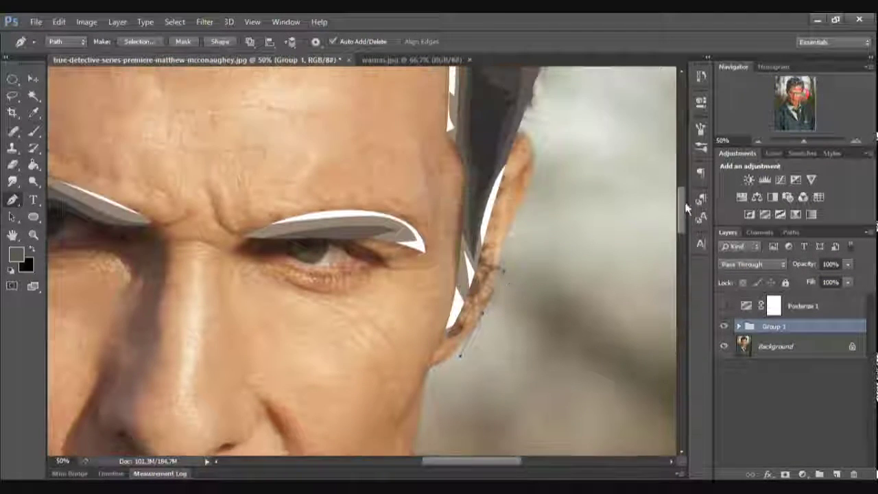
{"action": "left_click", "coordinate": [502, 243]}
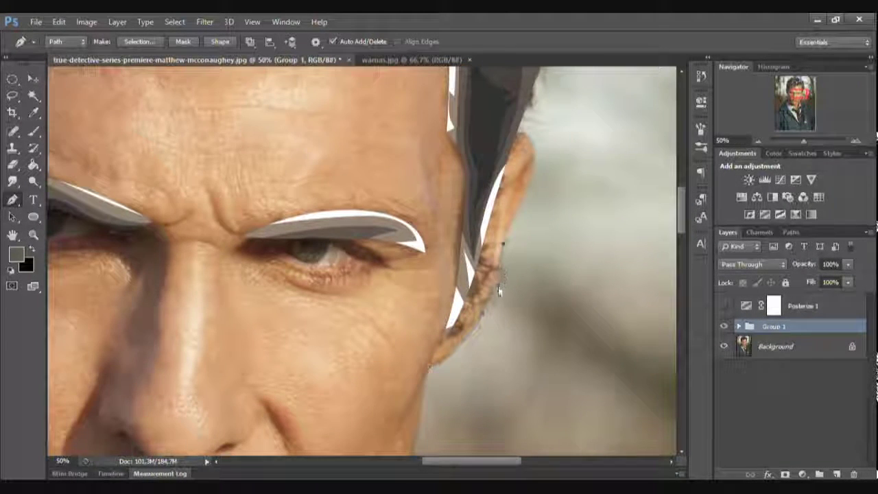
Step: Zoom out and pan with the Navigator to show the whole jacket
{"action": "scroll", "coordinate": [498, 145], "scroll_direction": "down", "scroll_amount": 5}
{"action": "scroll", "coordinate": [383, 229], "scroll_direction": "left", "scroll_amount": 5}
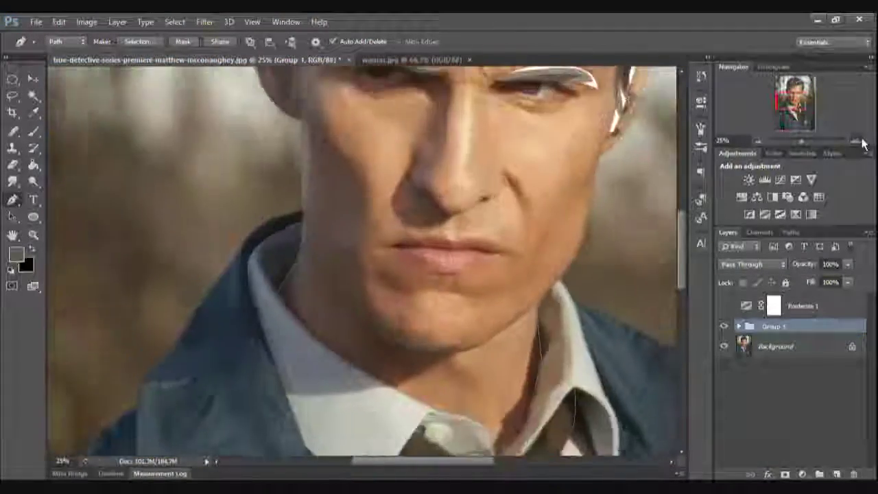
{"action": "key", "text": "ctrl+minus"}
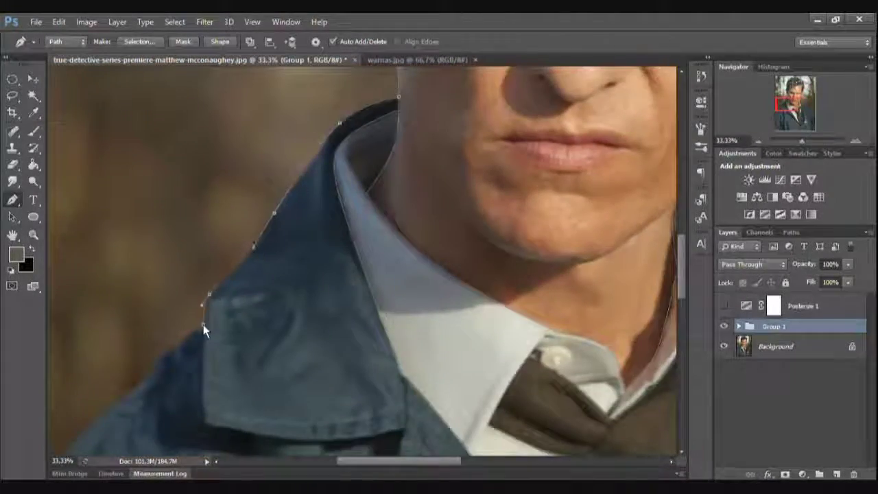
{"action": "scroll", "coordinate": [203, 324], "scroll_direction": "down", "scroll_amount": 2}
{"action": "scroll", "coordinate": [268, 194], "scroll_direction": "right", "scroll_amount": 5}
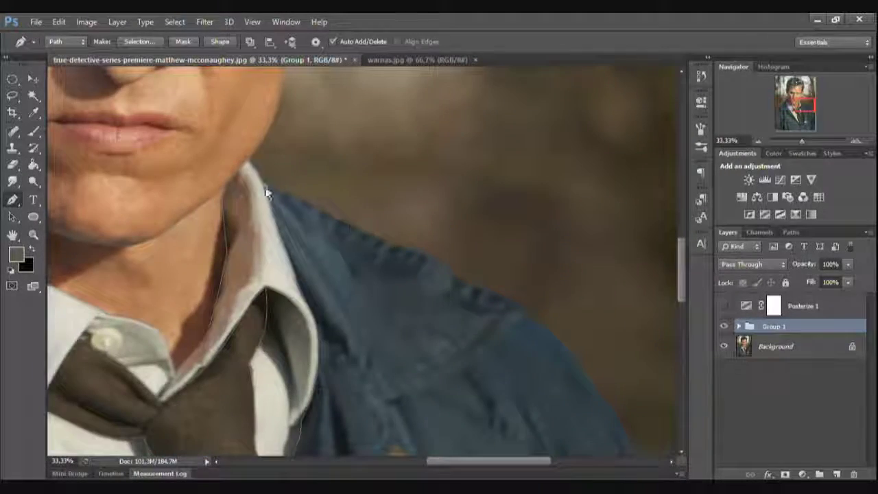
{"action": "scroll", "coordinate": [521, 310], "scroll_direction": "down", "scroll_amount": 5}
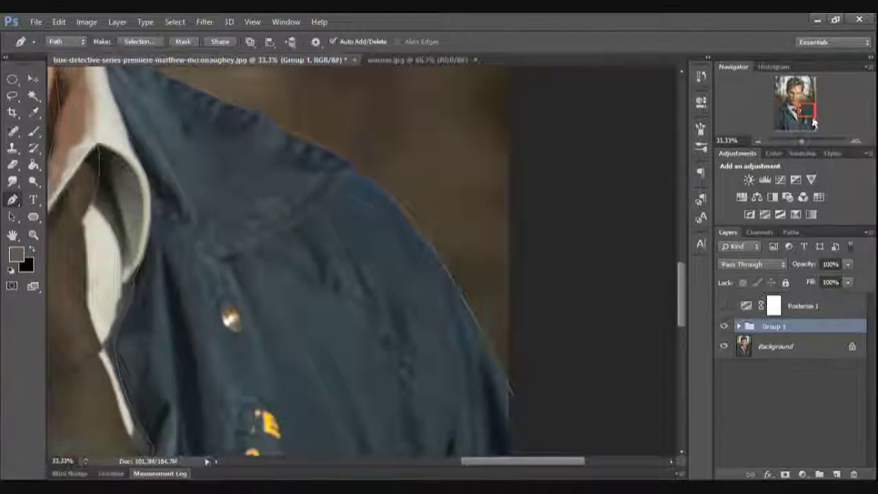
{"action": "left_click", "coordinate": [803, 125]}
{"action": "mouse_move", "coordinate": [801, 125]}
{"action": "left_mouse_down"}
{"action": "mouse_move", "coordinate": [771, 118]}
{"action": "mouse_move", "coordinate": [785, 119]}
{"action": "left_mouse_up"}
{"action": "key", "text": "ctrl+minus"}
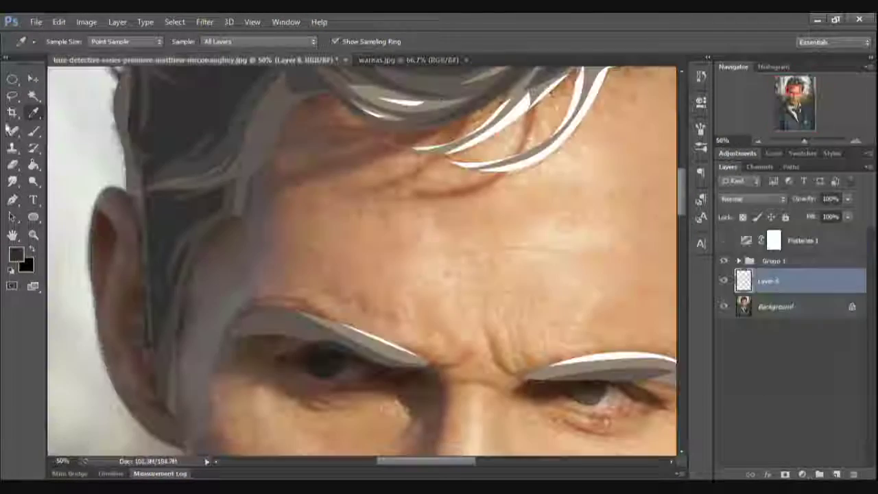
Step: Set up the Brush size and hardness and stroke the outline paths
{"action": "left_click", "coordinate": [33, 131]}
{"action": "right_click", "coordinate": [410, 210]}
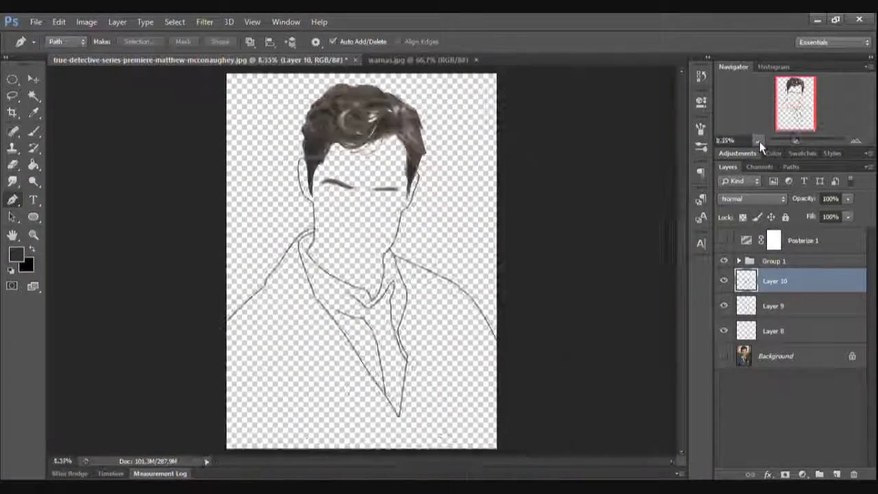
{"action": "left_click", "coordinate": [855, 140]}
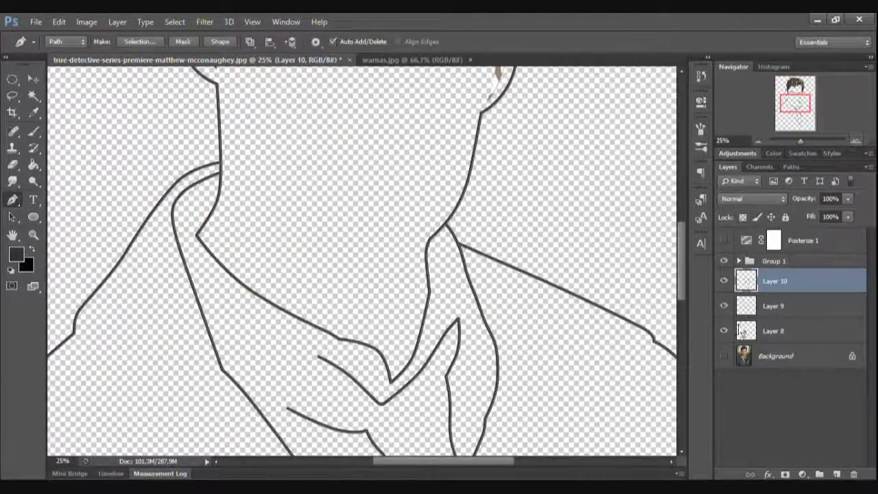
{"action": "left_click", "coordinate": [724, 356]}
{"action": "left_click", "coordinate": [855, 141]}
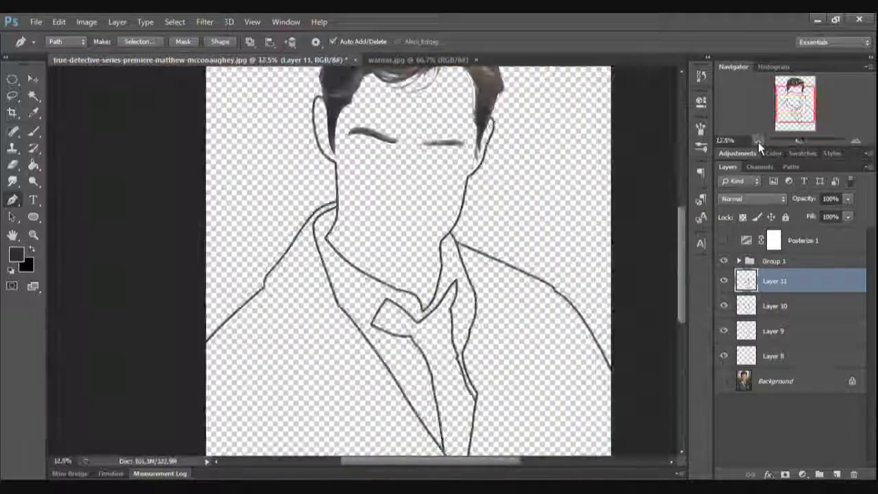
Step: Merge Layers 8–10 into Layer 11 and show the Background photo again
{"action": "left_click", "coordinate": [775, 306]}
{"action": "left_click", "coordinate": [775, 381], "text": "shift"}
{"action": "key", "text": "ctrl+e"}
{"action": "left_click_drag", "start_coordinate": [792, 102], "coordinate": [788, 110]}
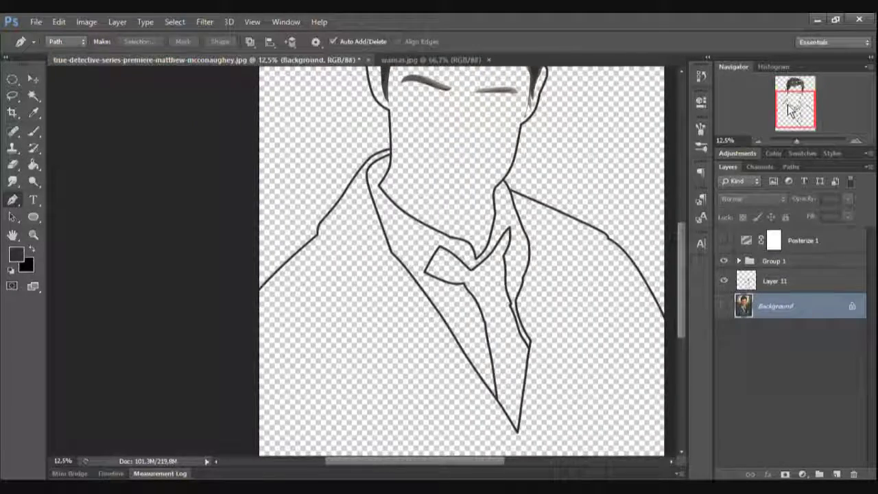
{"action": "left_click", "coordinate": [724, 306]}
{"action": "left_click", "coordinate": [855, 141]}
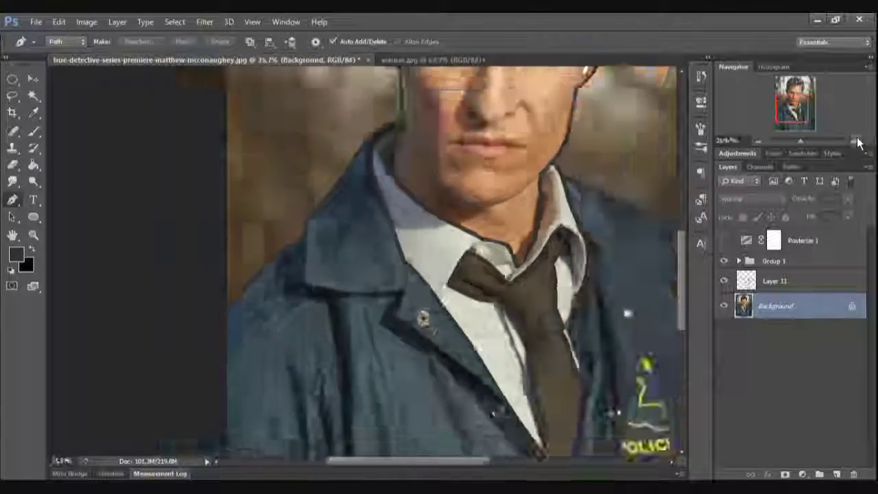
Step: Zoom to the collar and start a pen path along the collar bottom and lapel edge
{"action": "left_click", "coordinate": [855, 140]}
{"action": "left_click_drag", "start_coordinate": [780, 106], "coordinate": [779, 130]}
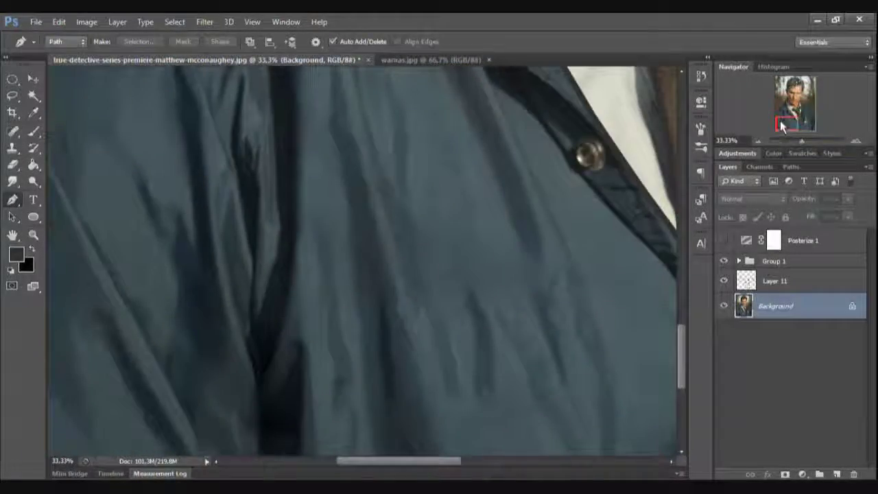
{"action": "left_click", "coordinate": [784, 122]}
{"action": "left_click", "coordinate": [150, 137]}
{"action": "left_click", "coordinate": [157, 241]}
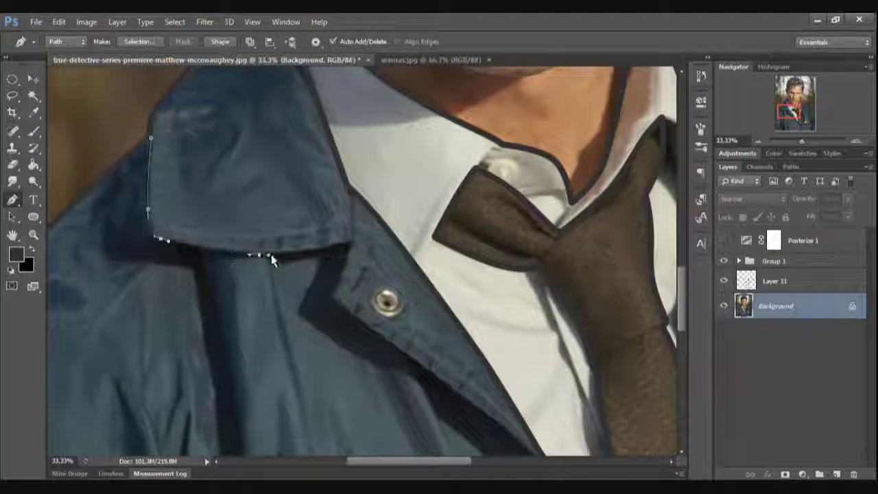
{"action": "left_click", "coordinate": [258, 252]}
{"action": "left_click", "coordinate": [353, 238]}
{"action": "left_click", "coordinate": [332, 291]}
{"action": "left_click", "coordinate": [359, 320]}
Step: Continue the path across the right shoulder and down the jacket edge
{"action": "scroll", "coordinate": [466, 294], "scroll_direction": "down", "scroll_amount": 3}
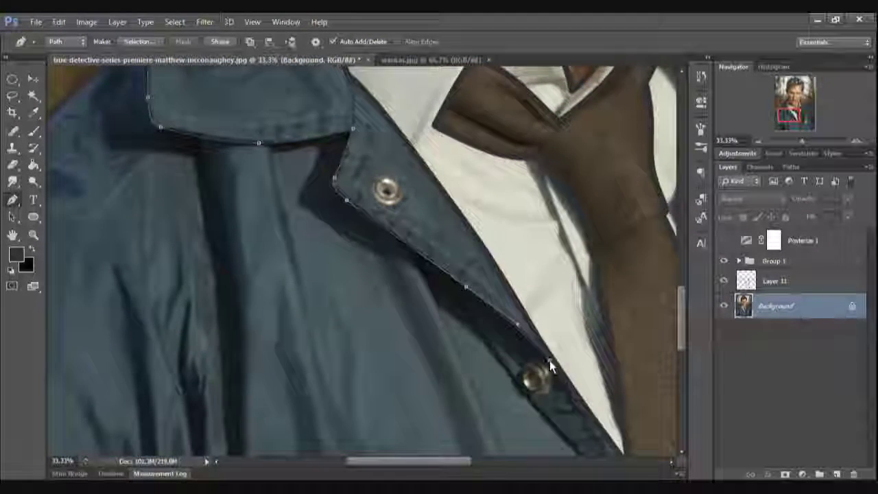
{"action": "left_click", "coordinate": [796, 122]}
{"action": "left_click", "coordinate": [801, 116]}
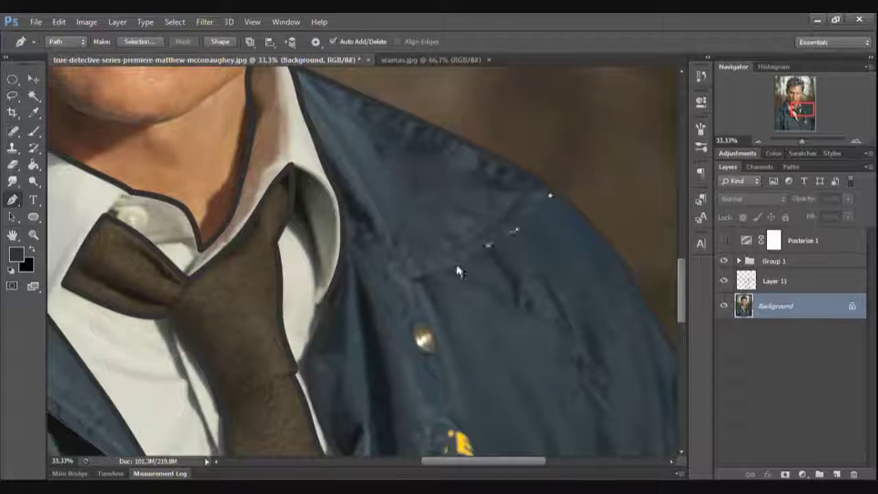
{"action": "scroll", "coordinate": [457, 247], "scroll_direction": "down", "scroll_amount": 3}
{"action": "left_click", "coordinate": [426, 388]}
{"action": "scroll", "coordinate": [430, 392], "scroll_direction": "down", "scroll_amount": 3}
{"action": "left_click", "coordinate": [415, 312]}
{"action": "left_click", "coordinate": [398, 346]}
{"action": "left_click", "coordinate": [379, 379]}
Step: Trace the path down the jacket's front opening to near the bottom
{"action": "scroll", "coordinate": [379, 387], "scroll_direction": "down", "scroll_amount": 3}
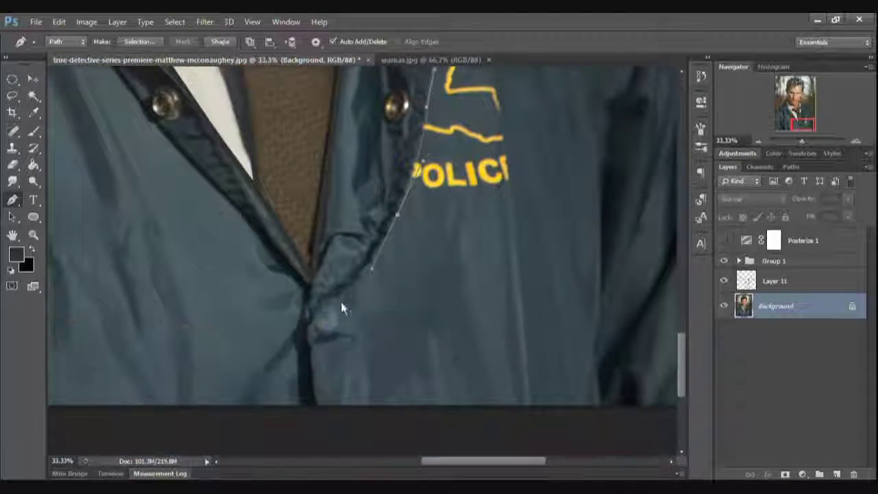
{"action": "left_click", "coordinate": [320, 314]}
{"action": "left_click", "coordinate": [306, 330]}
{"action": "left_click", "coordinate": [307, 359]}
{"action": "left_click", "coordinate": [311, 382]}
Step: Zoom out and pan across the face and jacket to review the traced path
{"action": "left_click_drag", "start_coordinate": [800, 127], "coordinate": [804, 125]}
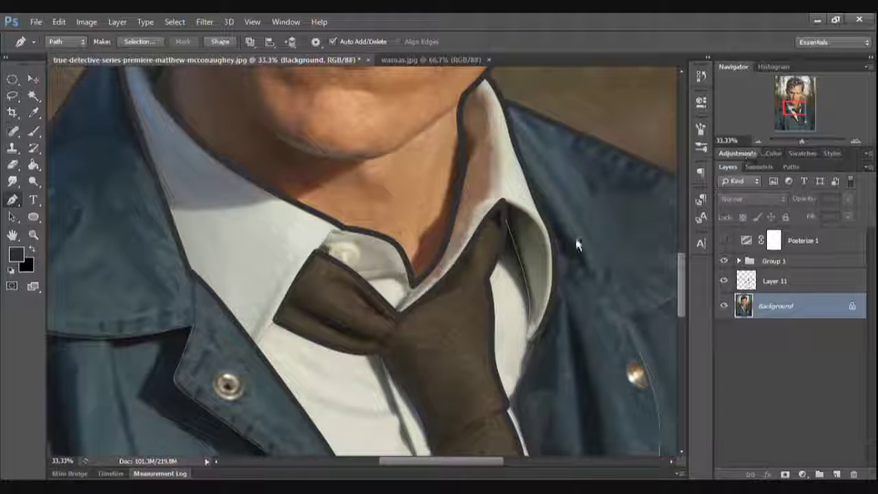
{"action": "scroll", "coordinate": [571, 240], "scroll_direction": "down", "scroll_amount": 2}
{"action": "scroll", "coordinate": [581, 216], "scroll_direction": "down", "scroll_amount": 2}
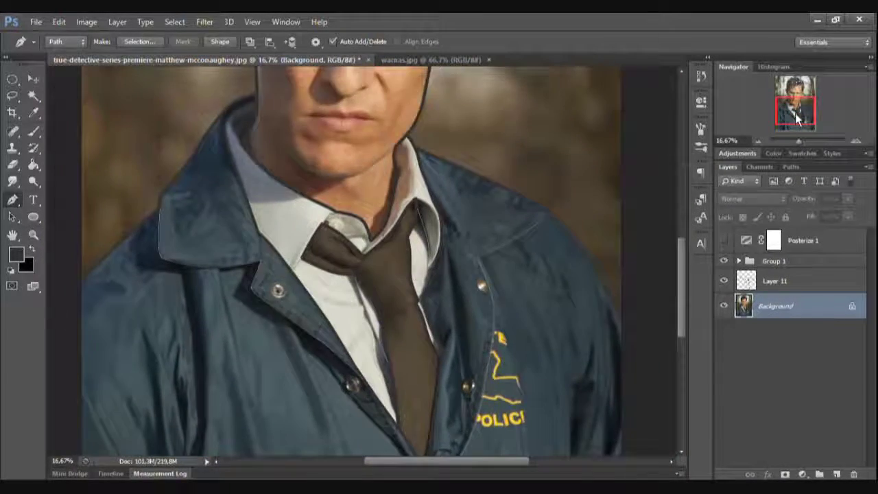
{"action": "left_click_drag", "start_coordinate": [795, 118], "coordinate": [780, 104]}
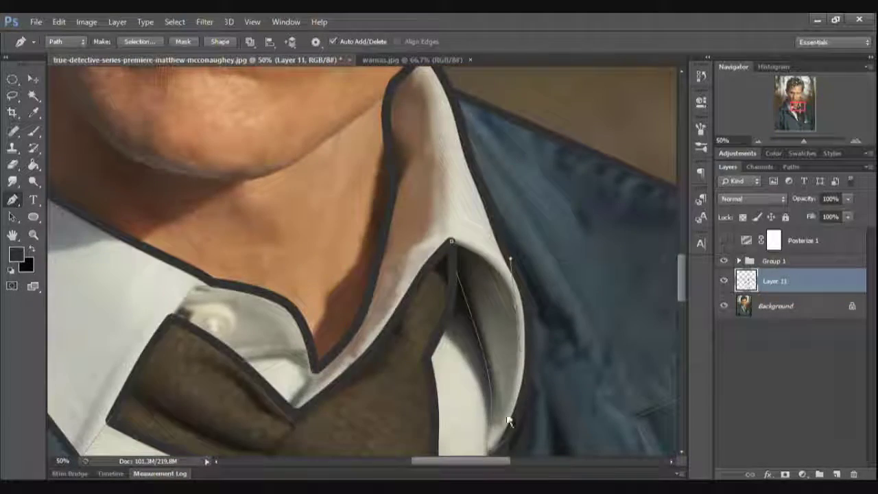
{"action": "left_click", "coordinate": [791, 110]}
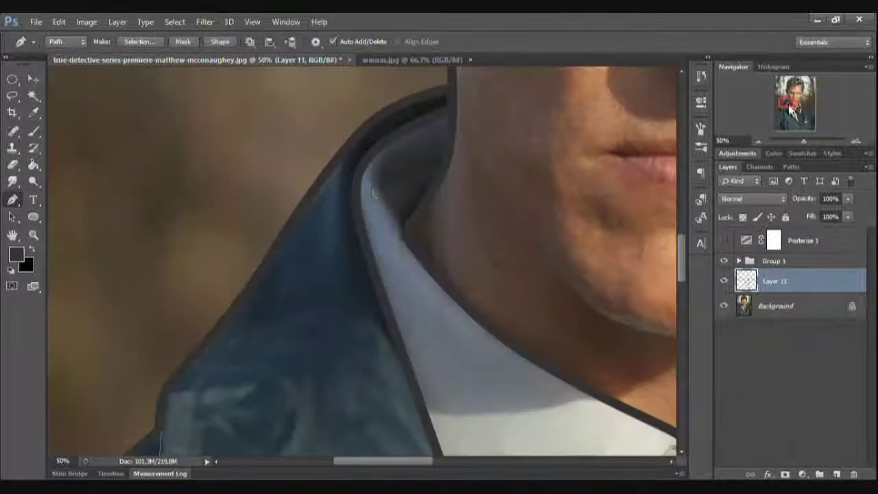
{"action": "key", "text": "ctrl+minus"}
{"action": "left_click", "coordinate": [799, 122]}
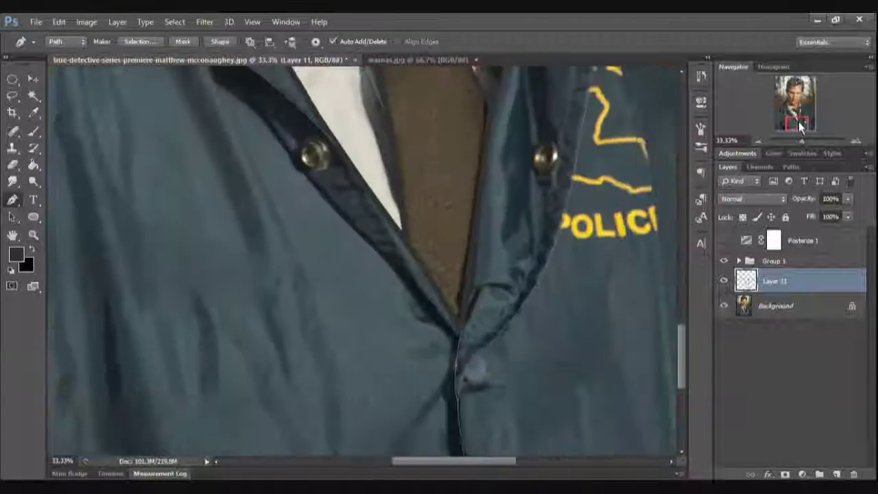
{"action": "scroll", "coordinate": [466, 364], "scroll_direction": "down", "scroll_amount": 3}
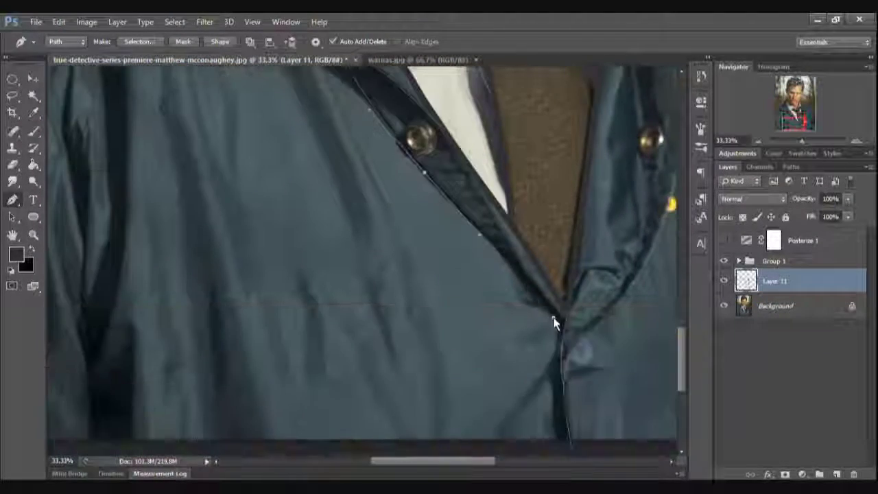
{"action": "left_click", "coordinate": [757, 142]}
{"action": "left_click", "coordinate": [792, 113]}
{"action": "left_click_drag", "start_coordinate": [439, 461], "coordinate": [377, 461]}
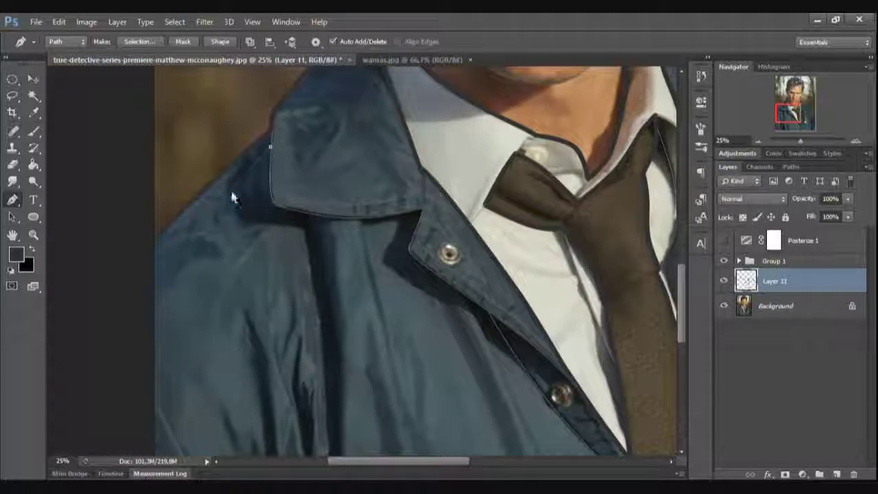
{"action": "mouse_move", "coordinate": [563, 265]}
{"action": "left_mouse_down"}
{"action": "mouse_move", "coordinate": [316, 288]}
{"action": "mouse_move", "coordinate": [337, 264]}
{"action": "left_mouse_up"}
{"action": "key", "text": "ctrl+minus"}
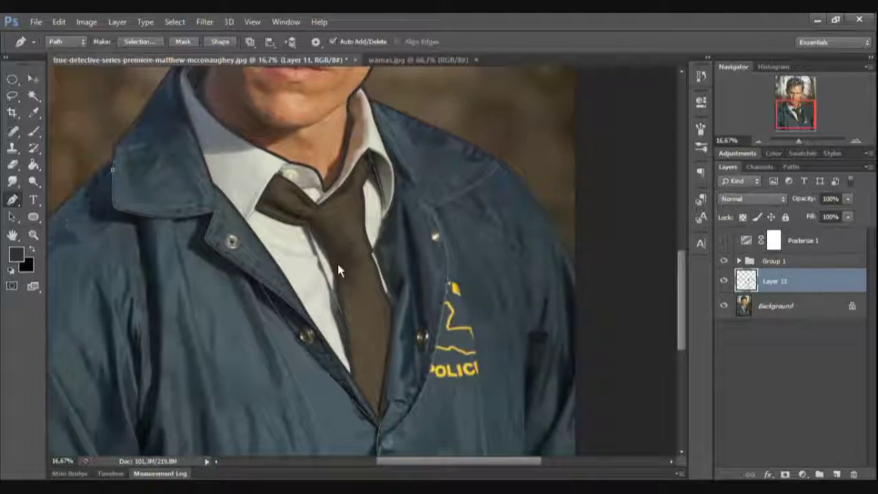
{"action": "left_click_drag", "start_coordinate": [681, 309], "coordinate": [681, 332]}
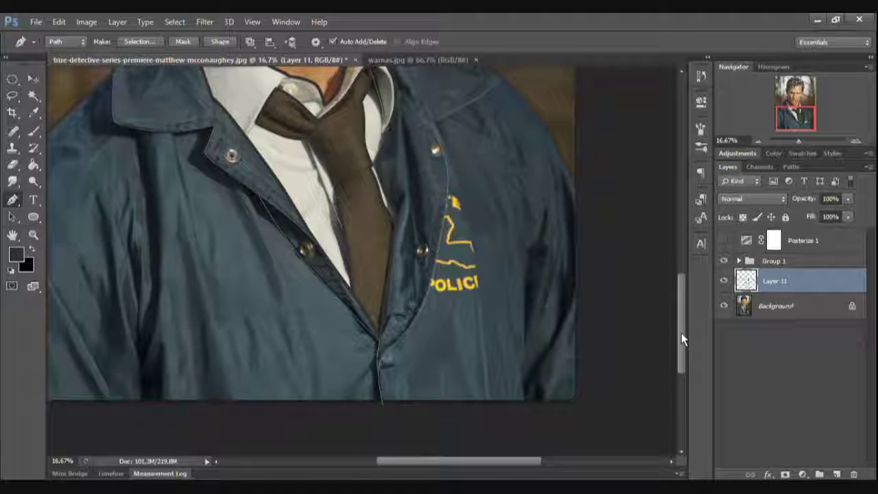
Step: Add a new empty layer and set the brush diameter for the outline
{"action": "key", "text": "ctrl+shift+alt+n"}
{"action": "key", "text": "b"}
{"action": "right_click", "coordinate": [336, 253]}
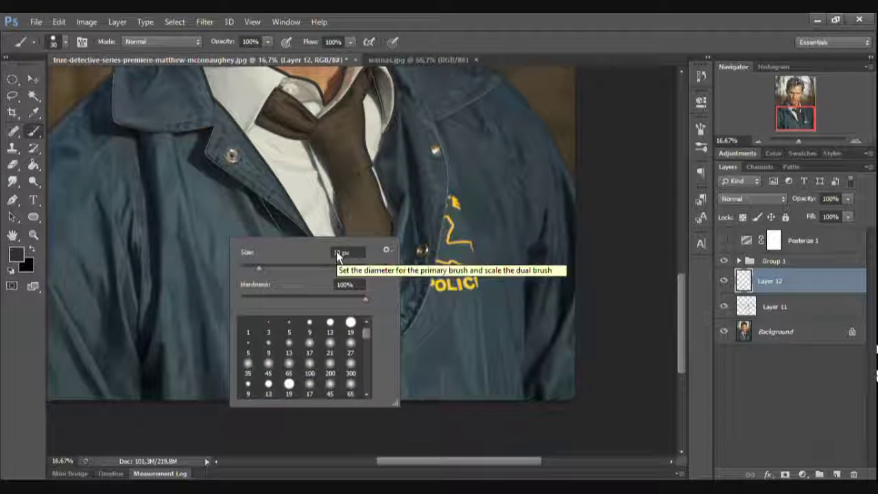
{"action": "left_click", "coordinate": [336, 253]}
Step: Stroke the jacket path with the brush onto the new layer
{"action": "key", "text": "p"}
{"action": "right_click", "coordinate": [254, 304]}
{"action": "left_click", "coordinate": [286, 279]}
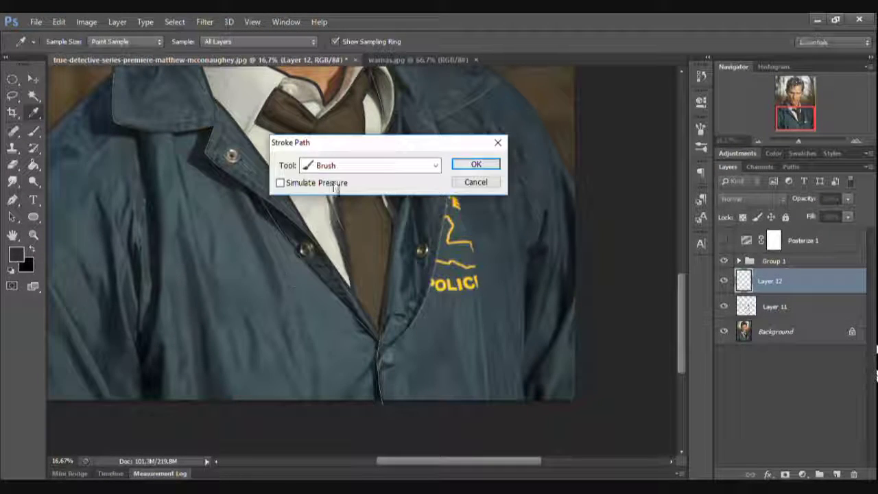
{"action": "left_click", "coordinate": [476, 165]}
{"action": "left_click_drag", "start_coordinate": [790, 122], "coordinate": [789, 112]}
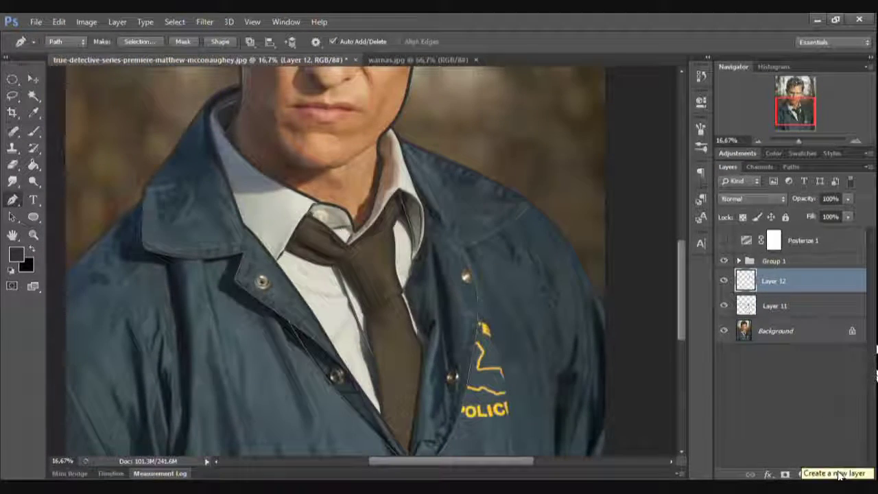
Step: Stroke the path with the brush again and add another new layer
{"action": "key", "text": "b"}
{"action": "right_click", "coordinate": [318, 301]}
{"action": "key", "text": "p"}
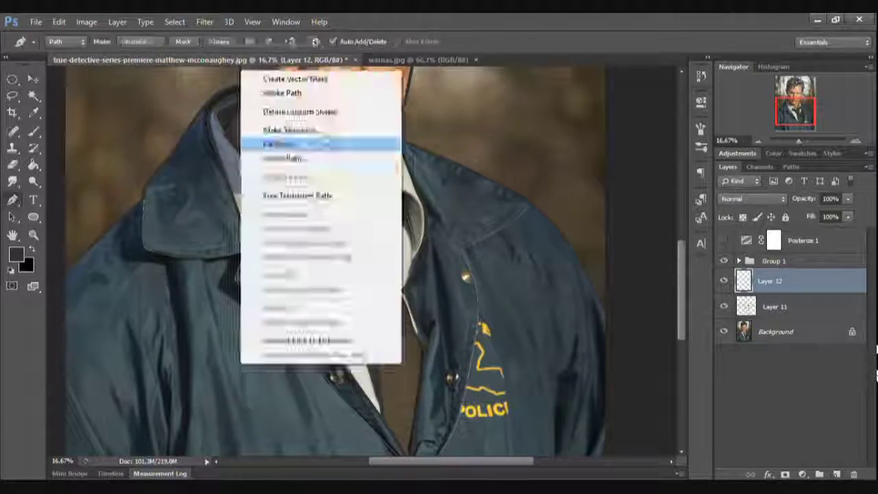
{"action": "left_click", "coordinate": [274, 141]}
{"action": "right_click", "coordinate": [284, 416]}
{"action": "key", "text": "Escape"}
{"action": "key", "text": "ctrl+shift+alt+n"}
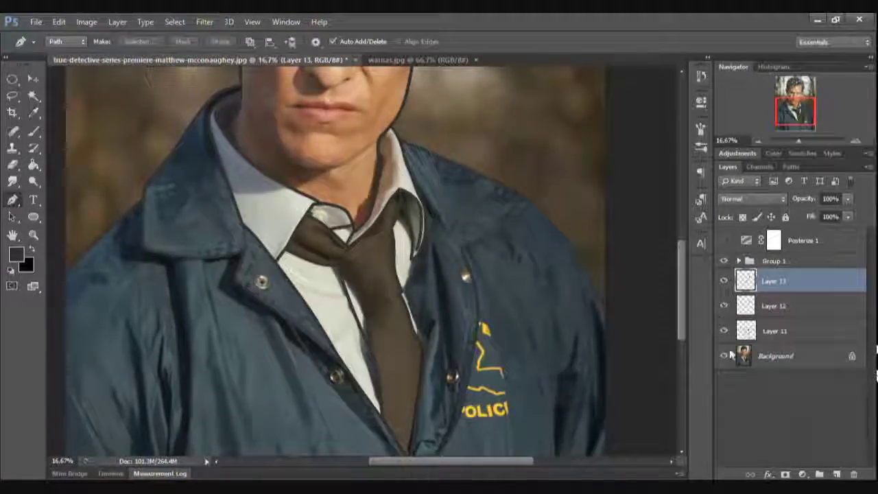
Step: Hide the Background and erase stray bits of the inner thin line
{"action": "left_click", "coordinate": [724, 356]}
{"action": "key", "text": "e"}
{"action": "right_click", "coordinate": [237, 137]}
{"action": "key", "text": "Escape"}
{"action": "scroll", "coordinate": [542, 239], "scroll_direction": "up", "scroll_amount": 3}
{"action": "left_click_drag", "start_coordinate": [544, 233], "coordinate": [551, 221]}
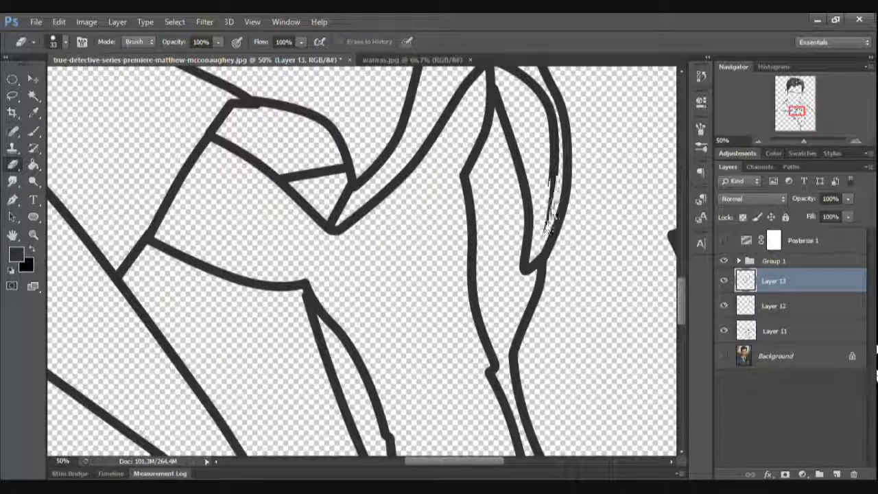
Step: Zoom out to compare the new outlines, then show the Background photo again
{"action": "left_click_drag", "start_coordinate": [789, 122], "coordinate": [790, 104]}
{"action": "key", "text": "ctrl+minus"}
{"action": "key", "text": "ctrl+minus"}
{"action": "key", "text": "ctrl+minus"}
{"action": "scroll", "coordinate": [347, 328], "scroll_direction": "up", "scroll_amount": 3}
{"action": "left_click", "coordinate": [757, 141]}
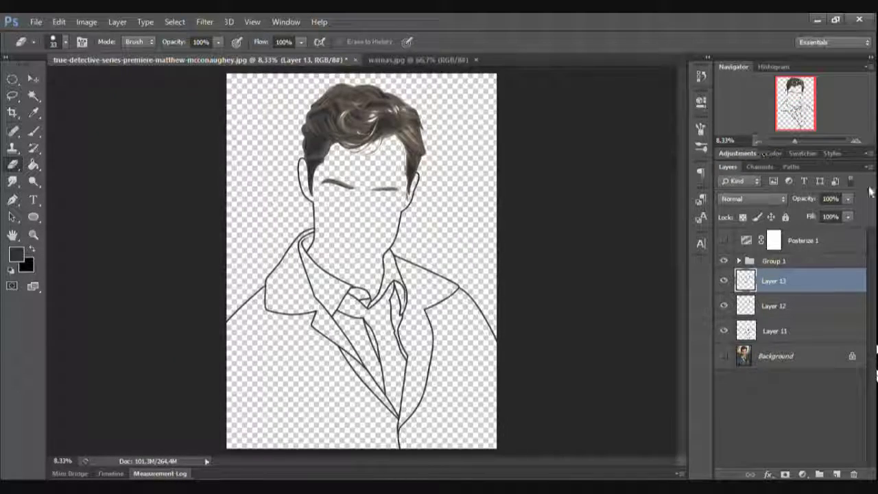
{"action": "left_click", "coordinate": [723, 281]}
{"action": "left_click", "coordinate": [724, 353]}
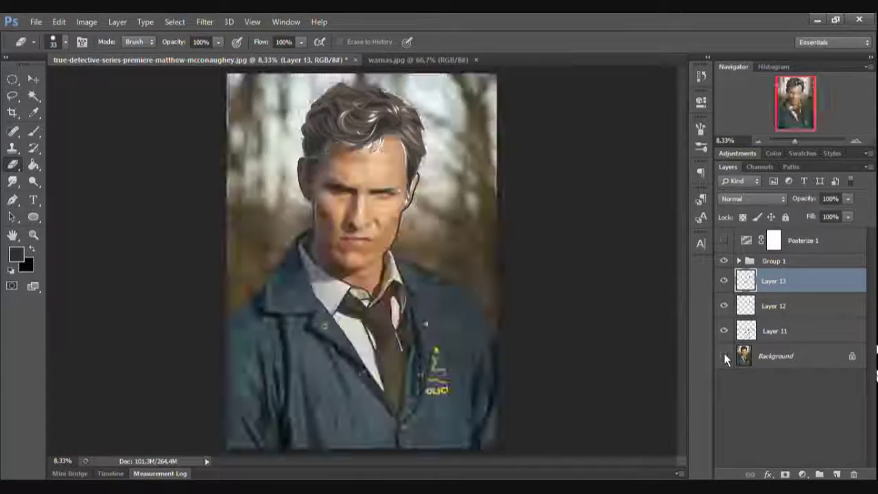
Step: Zoom into the chin and jawline with the Pen tool active
{"action": "key", "text": "Delete"}
{"action": "left_click", "coordinate": [724, 330]}
{"action": "left_click", "coordinate": [855, 141]}
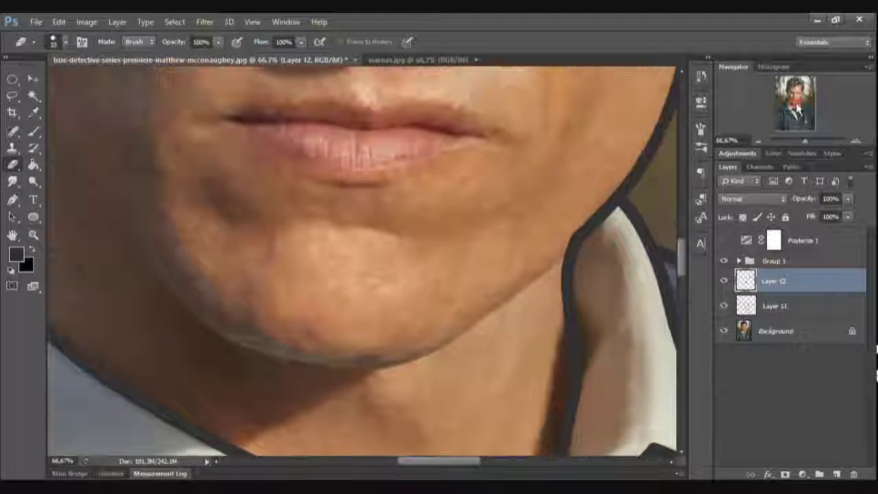
{"action": "key", "text": "p"}
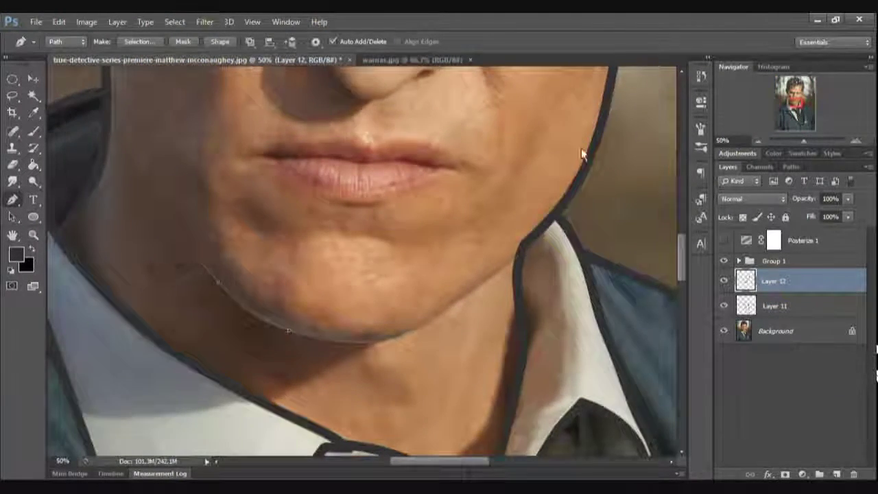
{"action": "scroll", "coordinate": [265, 298], "scroll_direction": "up", "scroll_amount": 5}
{"action": "scroll", "coordinate": [265, 297], "scroll_direction": "left", "scroll_amount": 3}
Step: Stroke the chin path with the brush on a new layer
{"action": "right_click", "coordinate": [522, 381]}
{"action": "left_click", "coordinate": [746, 430]}
{"action": "key", "text": "ctrl+shift+alt+n"}
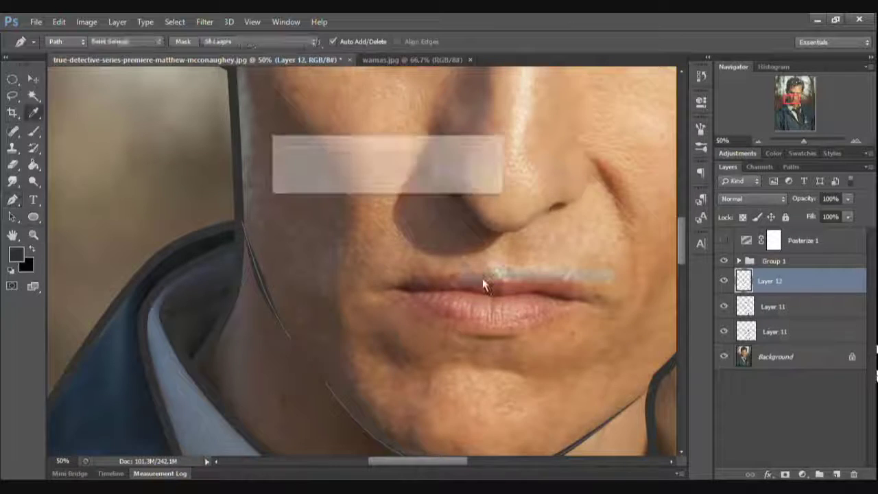
{"action": "key", "text": "Return"}
{"action": "key", "text": "b"}
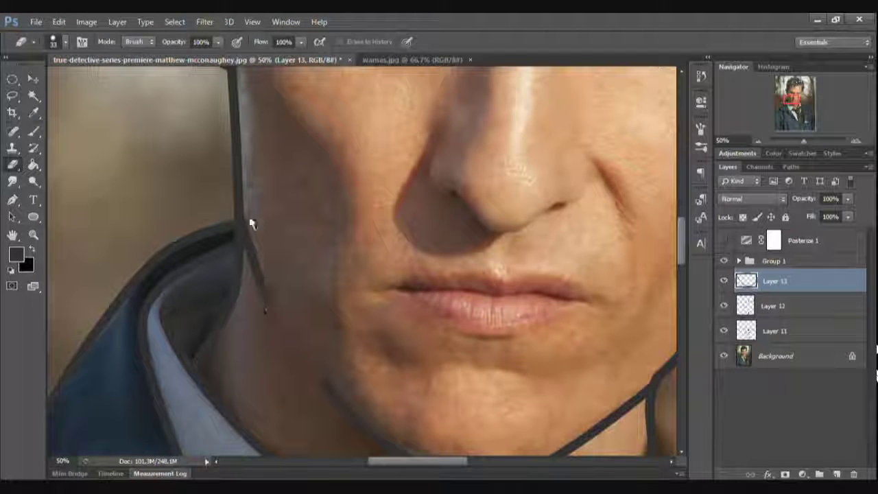
Step: Merge the chin outline down into Layer 12 and zoom out toward the jacket
{"action": "scroll", "coordinate": [251, 224], "scroll_direction": "down", "scroll_amount": 4}
{"action": "scroll", "coordinate": [251, 251], "scroll_direction": "right", "scroll_amount": 2}
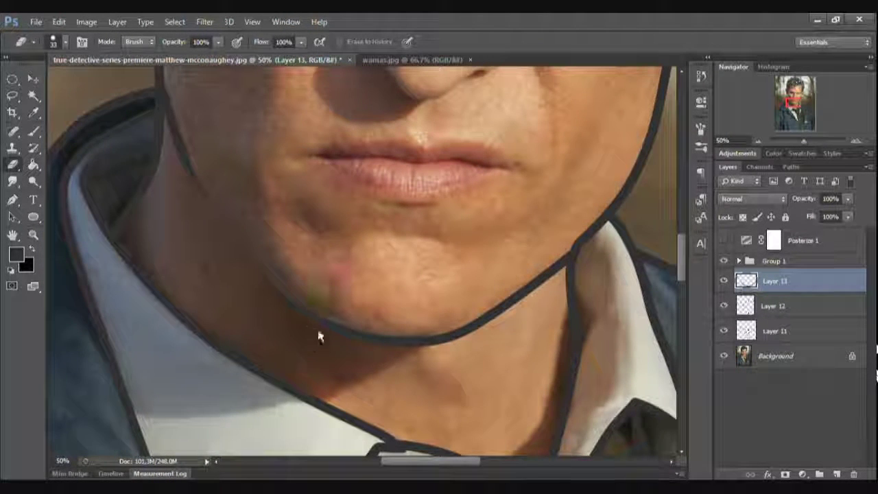
{"action": "left_click", "coordinate": [757, 141]}
{"action": "left_click", "coordinate": [757, 140]}
{"action": "left_click", "coordinate": [757, 141]}
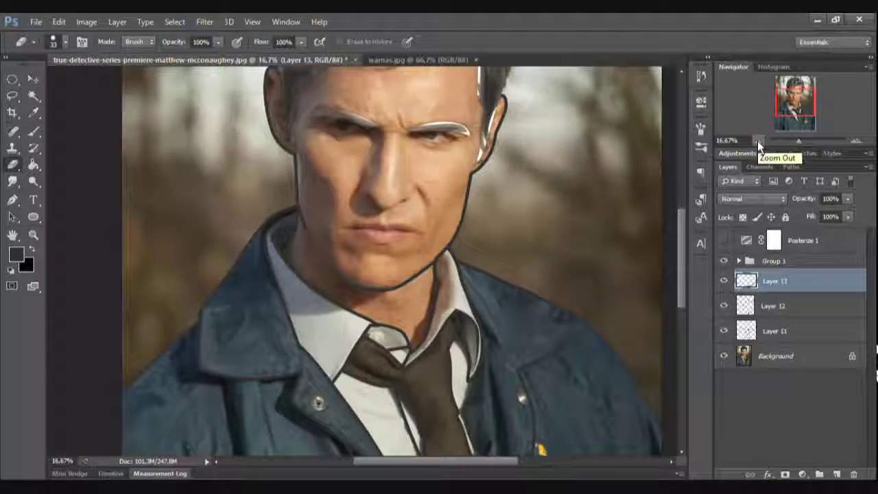
{"action": "key", "text": "ctrl+e"}
{"action": "left_click", "coordinate": [799, 115]}
{"action": "mouse_move", "coordinate": [798, 116]}
{"action": "left_mouse_down"}
{"action": "mouse_move", "coordinate": [790, 119]}
{"action": "mouse_move", "coordinate": [798, 105]}
{"action": "mouse_move", "coordinate": [790, 127]}
{"action": "left_mouse_up"}
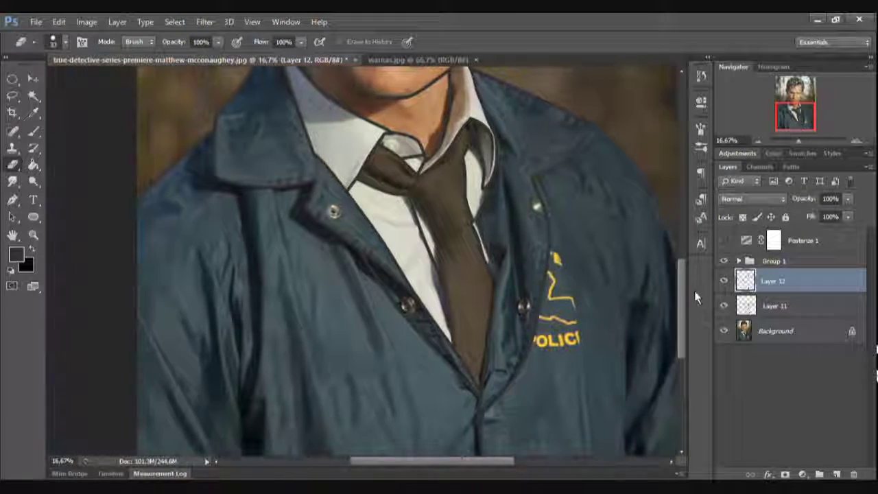
Step: Start a pen path up the jacket's lower-left fold with four anchors
{"action": "key", "text": "p"}
{"action": "left_click", "coordinate": [243, 407]}
{"action": "left_click", "coordinate": [242, 356]}
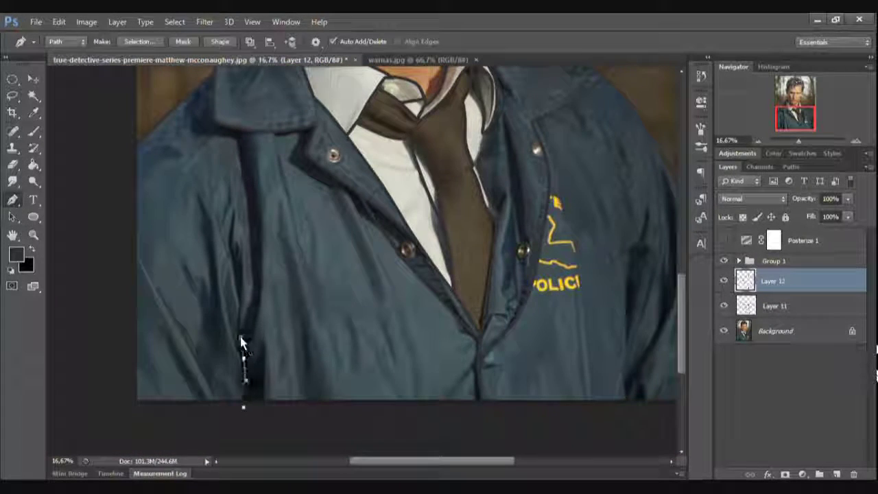
{"action": "left_click", "coordinate": [241, 302]}
{"action": "scroll", "coordinate": [509, 403], "scroll_direction": "right", "scroll_amount": 3}
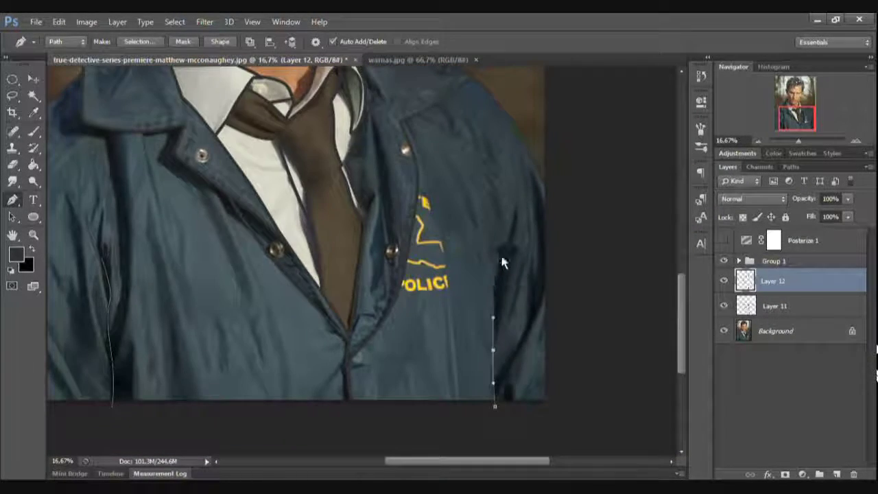
{"action": "key", "text": "ctrl+plus"}
{"action": "scroll", "coordinate": [610, 255], "scroll_direction": "left", "scroll_amount": 5}
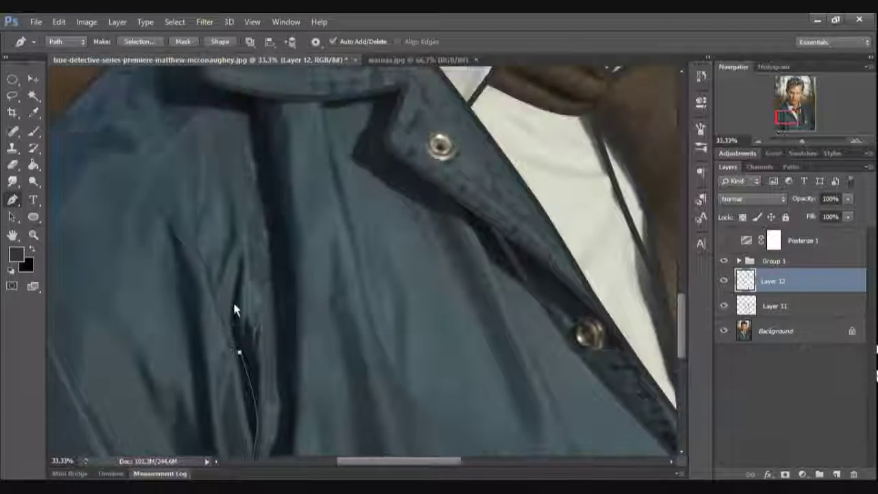
{"action": "left_click", "coordinate": [242, 273]}
Step: Add a curved anchor along the fold and zoom out slightly
{"action": "scroll", "coordinate": [254, 309], "scroll_direction": "down", "scroll_amount": 5}
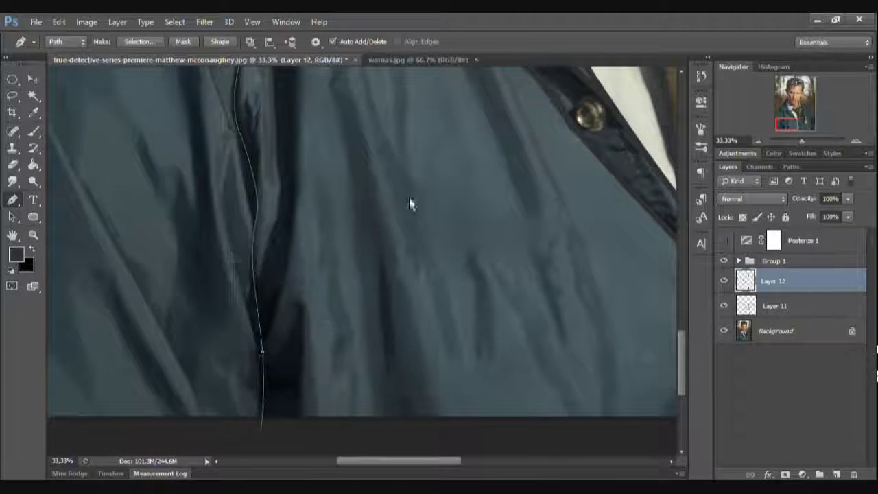
{"action": "scroll", "coordinate": [409, 203], "scroll_direction": "up", "scroll_amount": 4}
{"action": "left_click", "coordinate": [206, 230]}
{"action": "scroll", "coordinate": [277, 343], "scroll_direction": "down", "scroll_amount": 3}
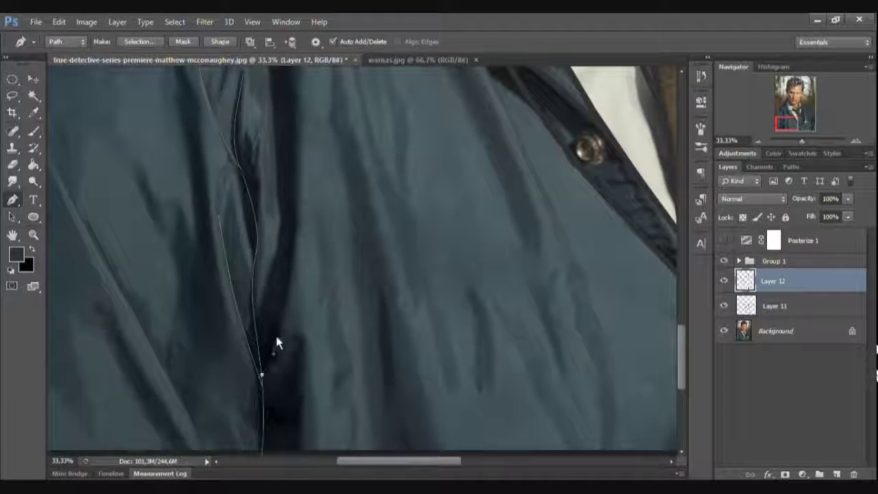
{"action": "scroll", "coordinate": [278, 342], "scroll_direction": "up", "scroll_amount": 5}
{"action": "key", "text": "ctrl+minus"}
Step: Pan over to the jacket's right side and draw a path along its right seam
{"action": "scroll", "coordinate": [329, 282], "scroll_direction": "down", "scroll_amount": 3}
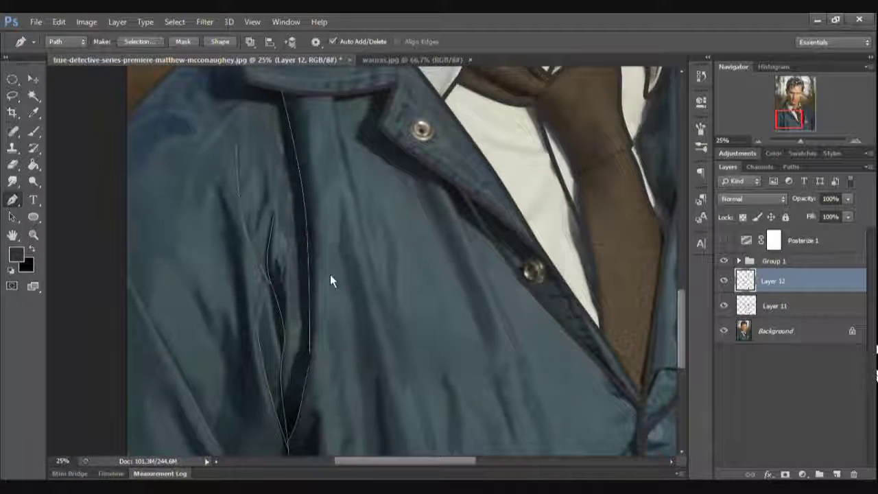
{"action": "scroll", "coordinate": [384, 199], "scroll_direction": "right", "scroll_amount": 2}
{"action": "scroll", "coordinate": [370, 212], "scroll_direction": "down", "scroll_amount": 1}
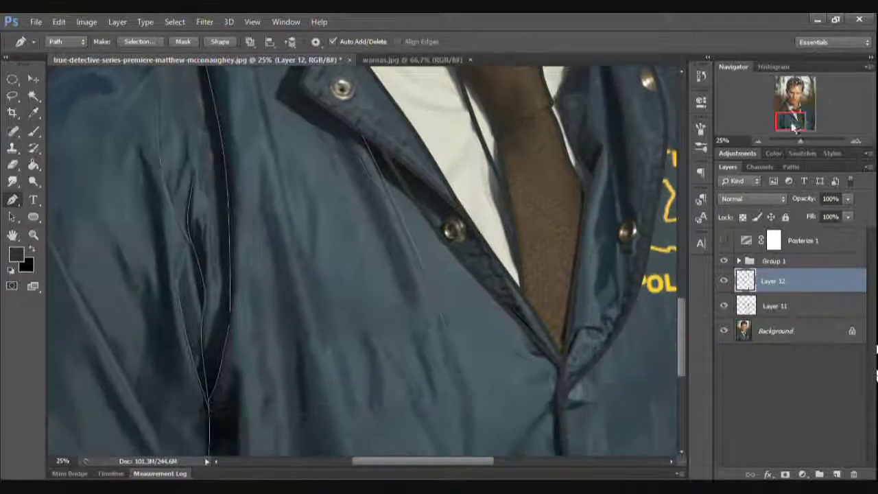
{"action": "scroll", "coordinate": [329, 257], "scroll_direction": "up", "scroll_amount": 3}
{"action": "scroll", "coordinate": [288, 307], "scroll_direction": "down", "scroll_amount": 1}
{"action": "scroll", "coordinate": [384, 260], "scroll_direction": "down", "scroll_amount": 1}
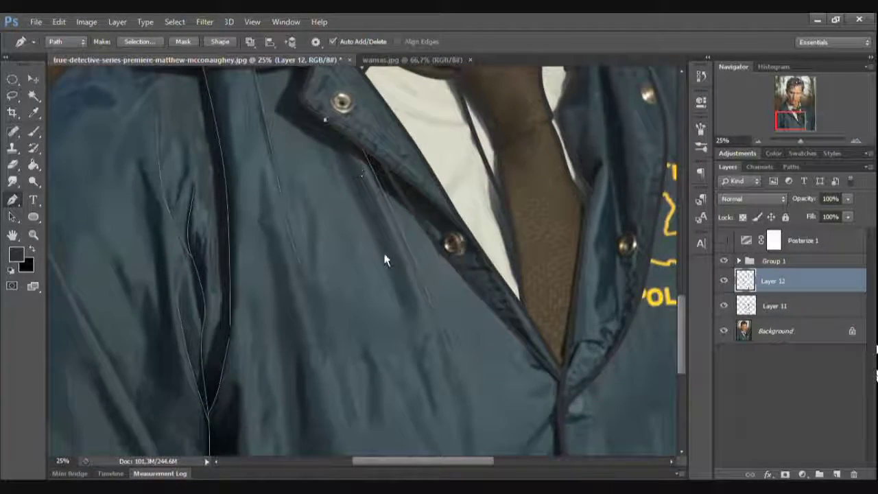
{"action": "scroll", "coordinate": [546, 311], "scroll_direction": "down", "scroll_amount": 1}
{"action": "scroll", "coordinate": [421, 441], "scroll_direction": "left", "scroll_amount": 3}
{"action": "scroll", "coordinate": [249, 313], "scroll_direction": "down", "scroll_amount": 1}
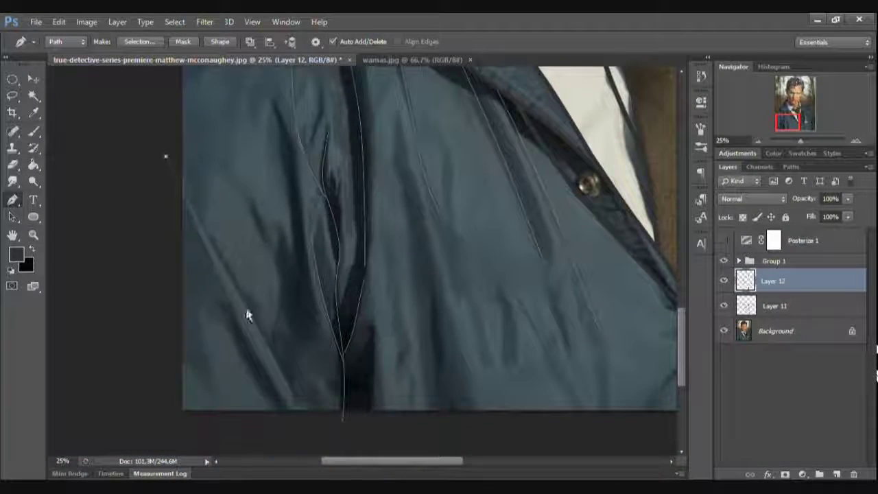
{"action": "scroll", "coordinate": [652, 233], "scroll_direction": "up", "scroll_amount": 5}
{"action": "scroll", "coordinate": [412, 220], "scroll_direction": "down", "scroll_amount": 3}
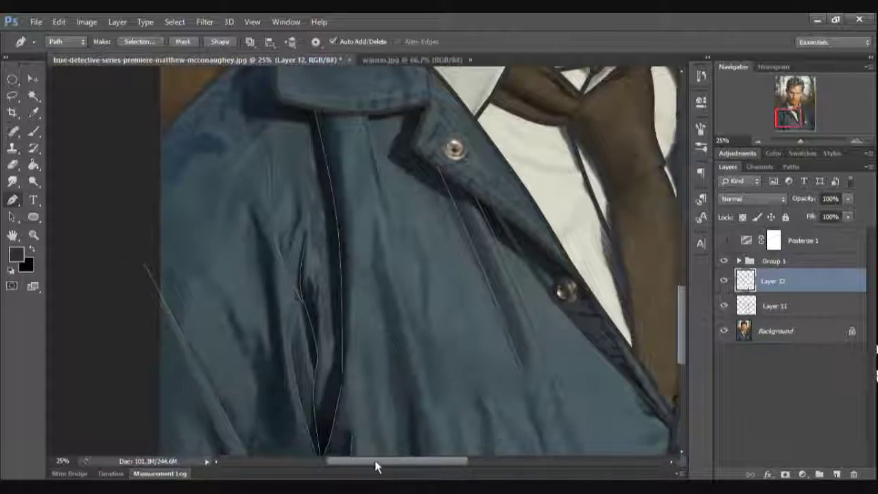
{"action": "scroll", "coordinate": [198, 194], "scroll_direction": "up", "scroll_amount": 1}
{"action": "scroll", "coordinate": [337, 329], "scroll_direction": "down", "scroll_amount": 3}
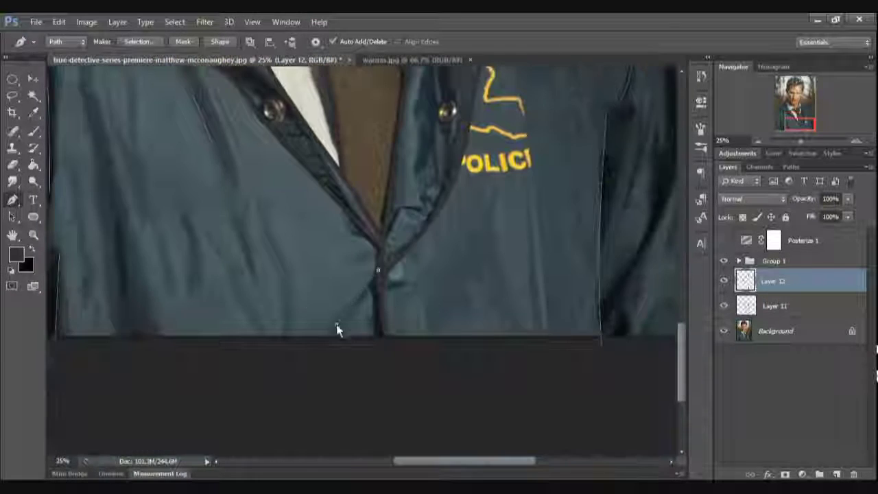
{"action": "scroll", "coordinate": [347, 318], "scroll_direction": "up", "scroll_amount": 3}
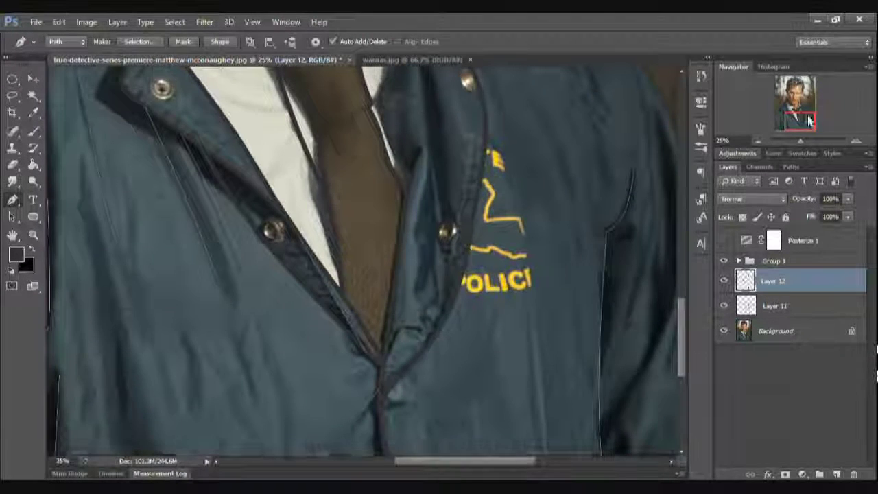
{"action": "scroll", "coordinate": [480, 432], "scroll_direction": "right", "scroll_amount": 3}
{"action": "mouse_move", "coordinate": [539, 284]}
{"action": "left_mouse_down"}
{"action": "mouse_move", "coordinate": [554, 240]}
{"action": "mouse_move", "coordinate": [526, 396]}
{"action": "left_mouse_up"}
{"action": "scroll", "coordinate": [494, 308], "scroll_direction": "up", "scroll_amount": 3}
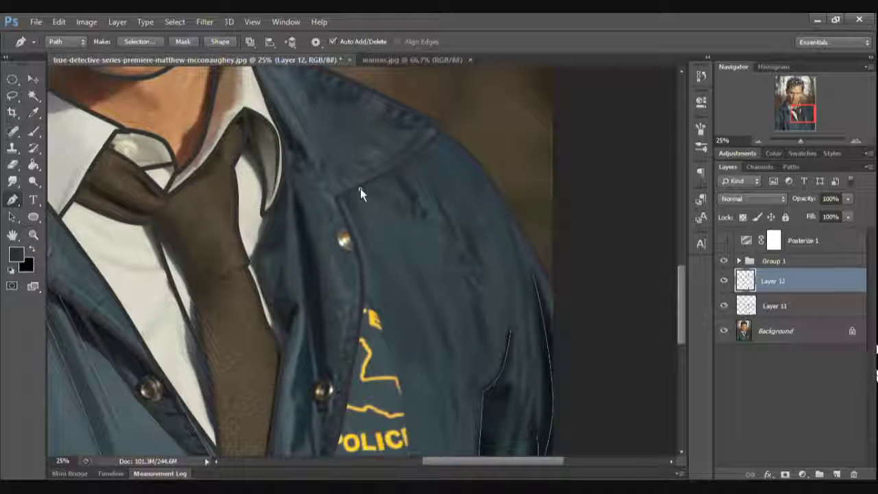
{"action": "left_click", "coordinate": [360, 188]}
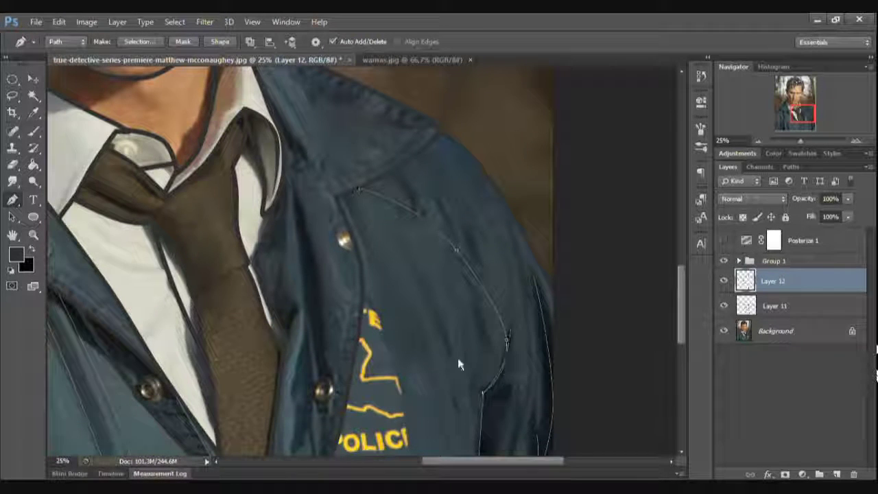
Step: Zoom out to view the whole jacket and shift toward its left side
{"action": "mouse_move", "coordinate": [807, 117]}
{"action": "left_mouse_down"}
{"action": "mouse_move", "coordinate": [799, 114]}
{"action": "mouse_move", "coordinate": [803, 122]}
{"action": "left_mouse_up"}
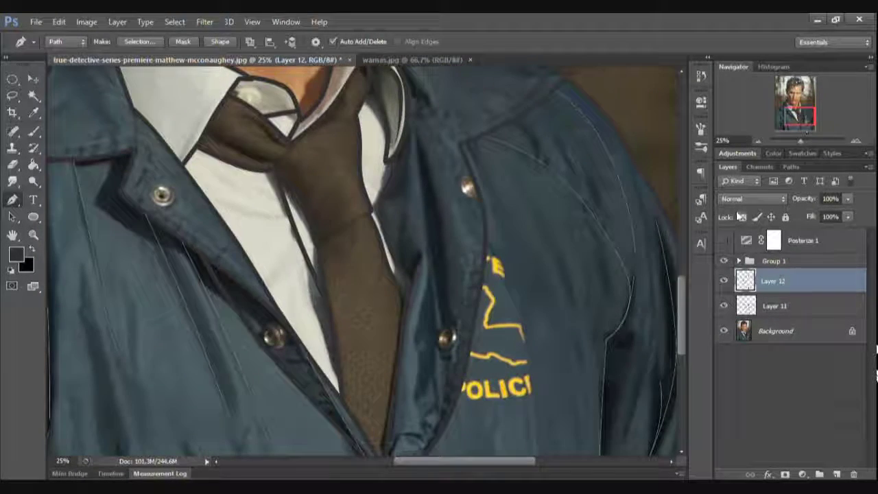
{"action": "left_click", "coordinate": [759, 138]}
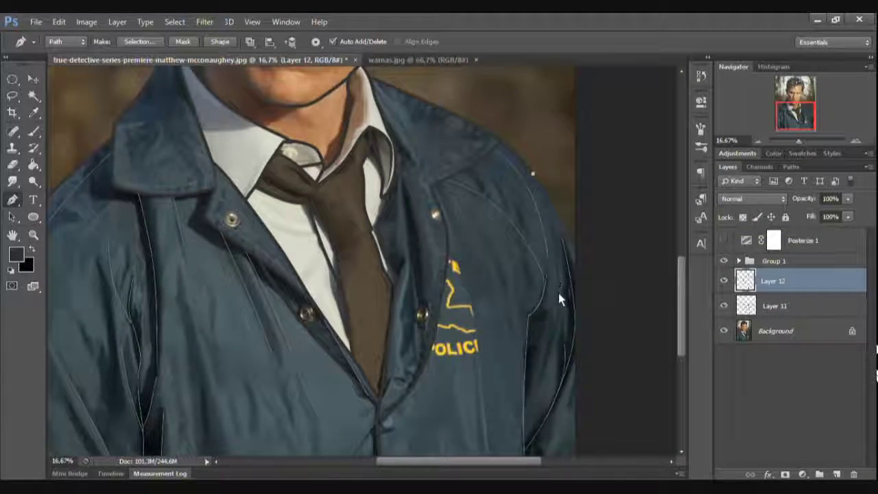
{"action": "mouse_move", "coordinate": [782, 118]}
{"action": "left_mouse_down"}
{"action": "mouse_move", "coordinate": [775, 123]}
{"action": "mouse_move", "coordinate": [781, 116]}
{"action": "left_mouse_up"}
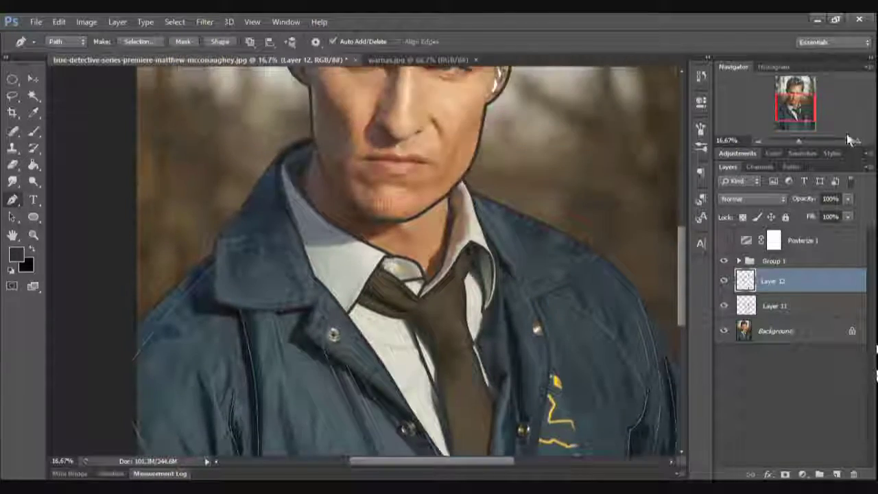
Step: Extend the jacket fold path with a curved pen segment
{"action": "key", "text": "ctrl+plus"}
{"action": "scroll", "coordinate": [468, 284], "scroll_direction": "down", "scroll_amount": 3}
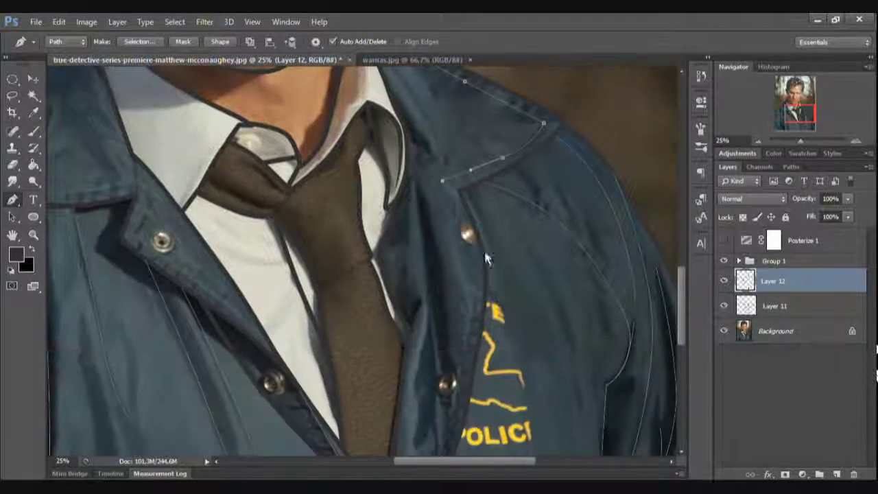
{"action": "scroll", "coordinate": [478, 302], "scroll_direction": "down", "scroll_amount": 4}
{"action": "scroll", "coordinate": [433, 330], "scroll_direction": "down", "scroll_amount": 1}
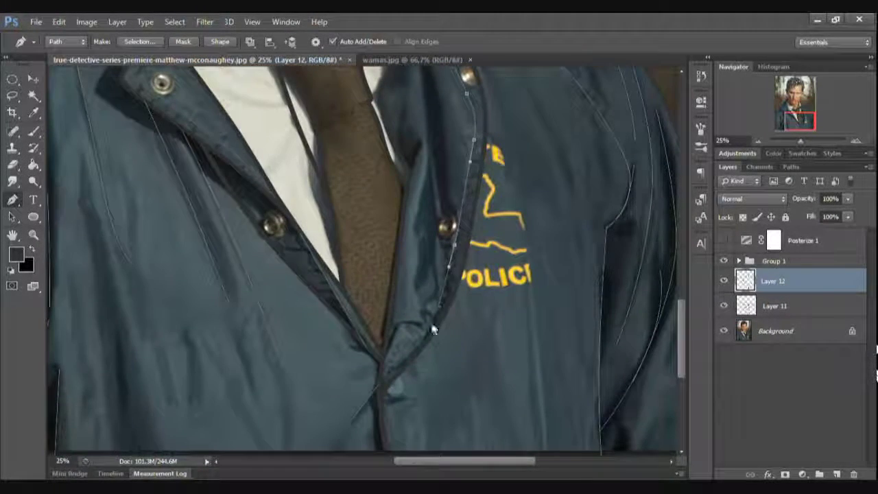
{"action": "scroll", "coordinate": [480, 240], "scroll_direction": "up", "scroll_amount": 5}
{"action": "scroll", "coordinate": [398, 131], "scroll_direction": "down", "scroll_amount": 1}
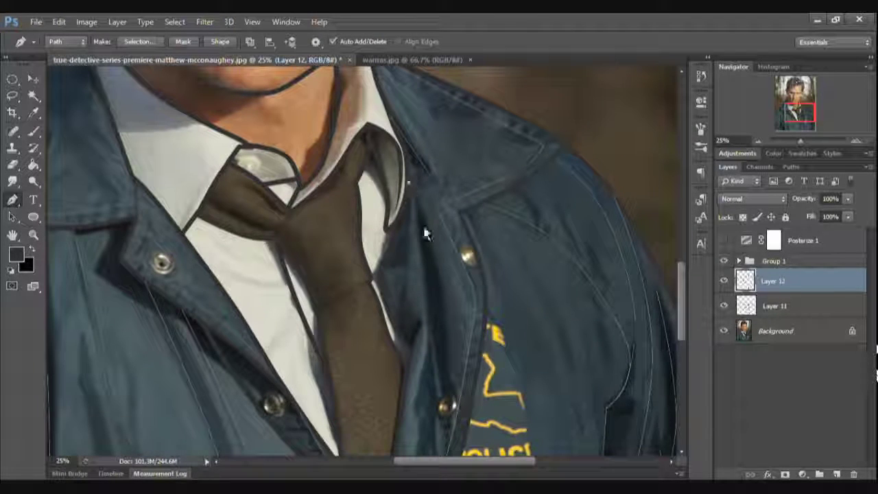
{"action": "left_click_drag", "start_coordinate": [445, 379], "coordinate": [428, 370]}
Step: Trace the collar edge with a four-anchor pen path and end it
{"action": "scroll", "coordinate": [414, 299], "scroll_direction": "up", "scroll_amount": 4}
{"action": "scroll", "coordinate": [415, 299], "scroll_direction": "left", "scroll_amount": 5}
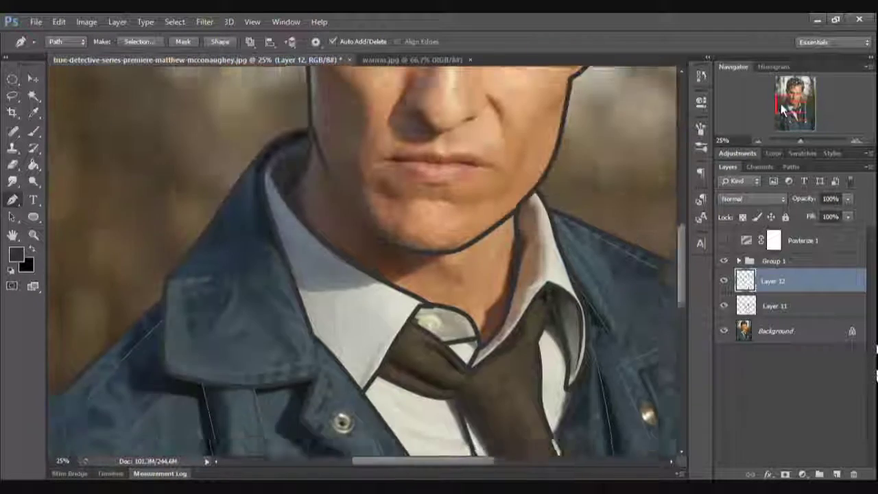
{"action": "scroll", "coordinate": [261, 196], "scroll_direction": "up", "scroll_amount": 1}
{"action": "left_click_drag", "start_coordinate": [260, 196], "coordinate": [261, 282]}
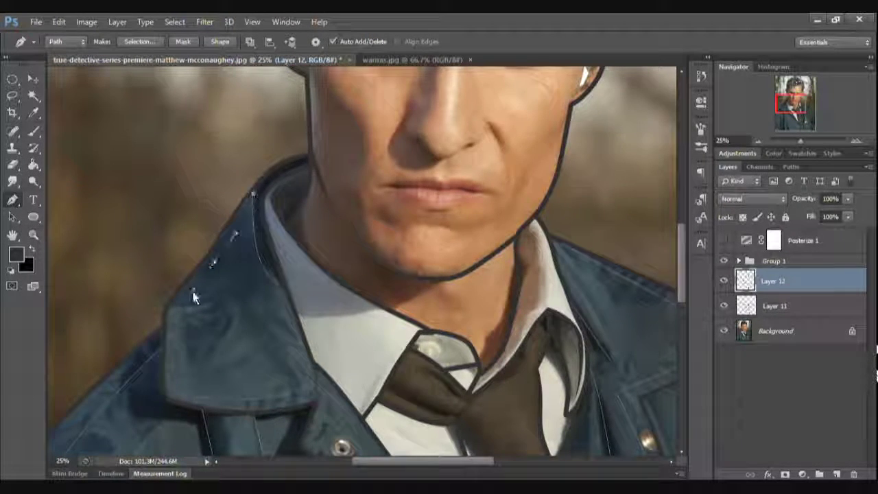
{"action": "left_click", "coordinate": [215, 262]}
{"action": "left_click", "coordinate": [181, 314]}
{"action": "left_click", "coordinate": [177, 393]}
{"action": "left_click", "coordinate": [248, 400]}
{"action": "scroll", "coordinate": [316, 406], "scroll_direction": "down", "scroll_amount": 4}
{"action": "scroll", "coordinate": [316, 406], "scroll_direction": "right", "scroll_amount": 1}
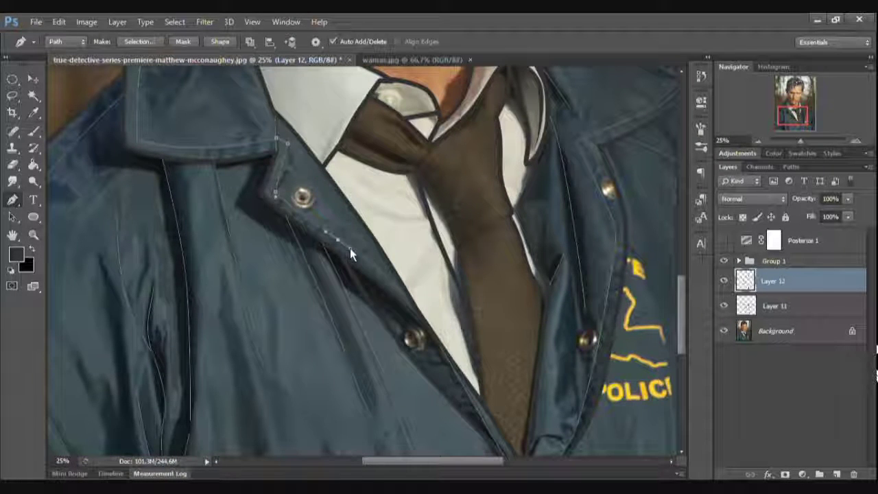
{"action": "key", "text": "Escape"}
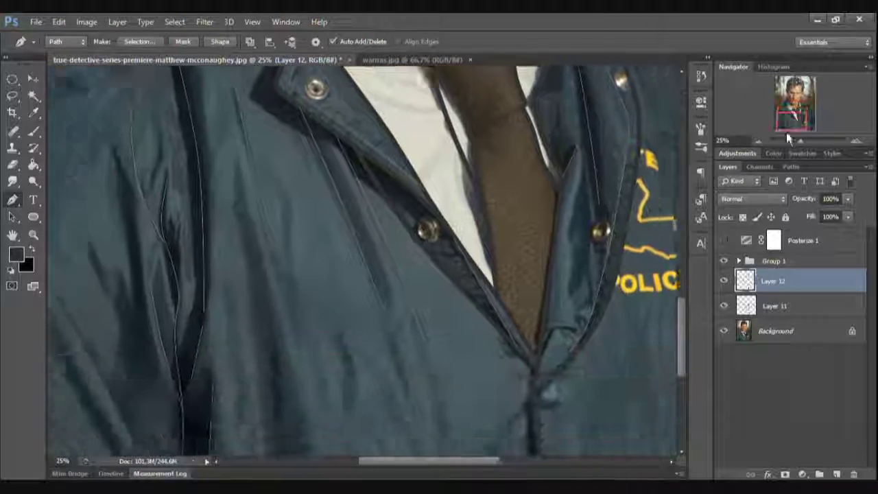
Step: Add an anchor on the lower jacket fold, then bring the collar and tie knot into view
{"action": "scroll", "coordinate": [144, 404], "scroll_direction": "down", "scroll_amount": 2}
{"action": "left_click", "coordinate": [153, 408]}
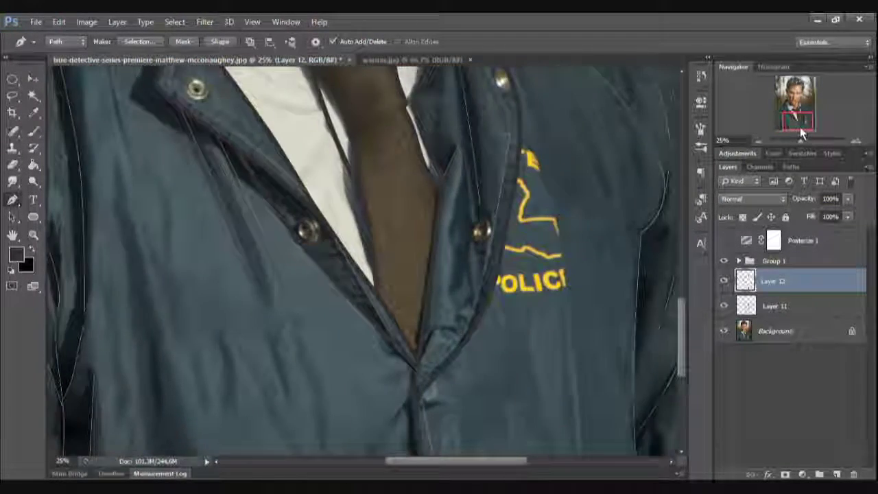
{"action": "left_click_drag", "start_coordinate": [794, 123], "coordinate": [794, 110]}
{"action": "left_click", "coordinate": [855, 142]}
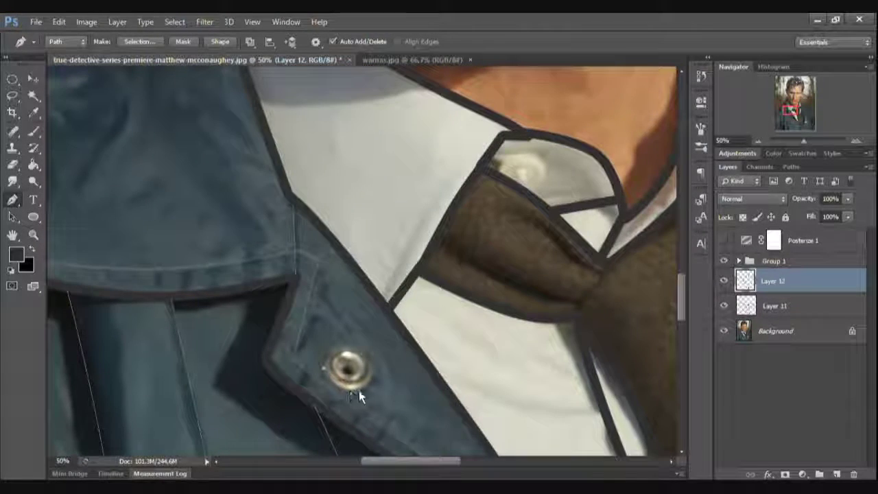
{"action": "scroll", "coordinate": [528, 267], "scroll_direction": "down", "scroll_amount": 5}
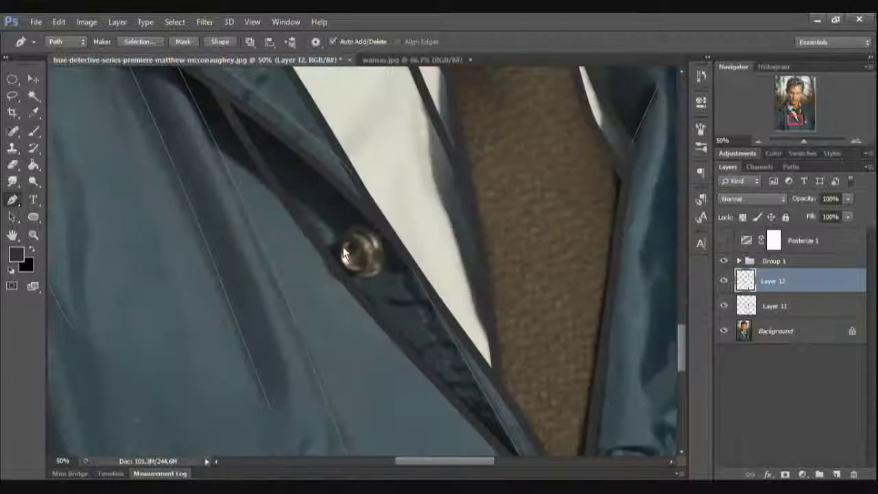
{"action": "scroll", "coordinate": [676, 294], "scroll_direction": "up", "scroll_amount": 5}
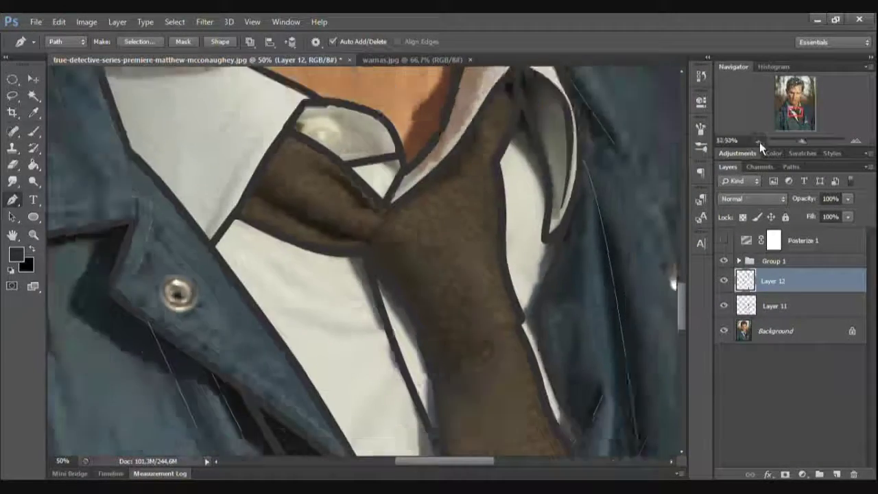
Step: Navigate the view over the tie knot, lower blade and POLICE badge
{"action": "left_click", "coordinate": [758, 141]}
{"action": "left_click", "coordinate": [792, 120]}
{"action": "key", "text": "ctrl+plus"}
{"action": "key", "text": "ctrl+plus"}
{"action": "key", "text": "ctrl+plus"}
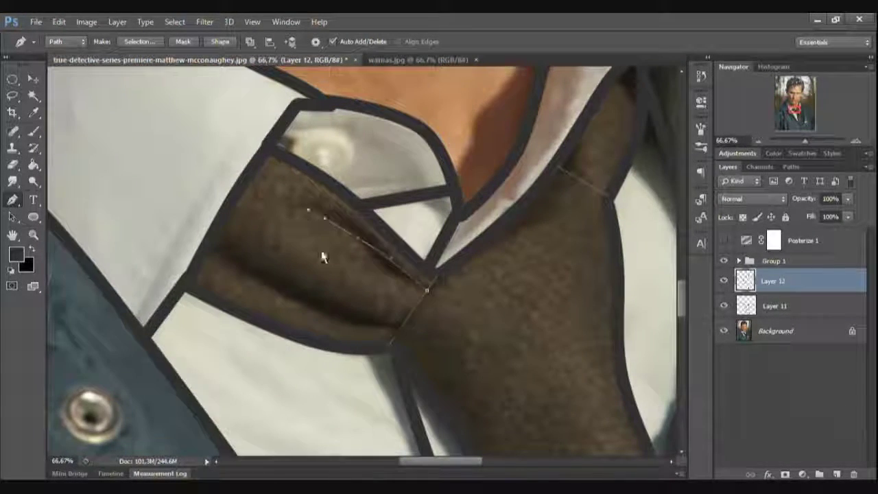
{"action": "left_click", "coordinate": [757, 141]}
{"action": "scroll", "coordinate": [454, 175], "scroll_direction": "down", "scroll_amount": 3}
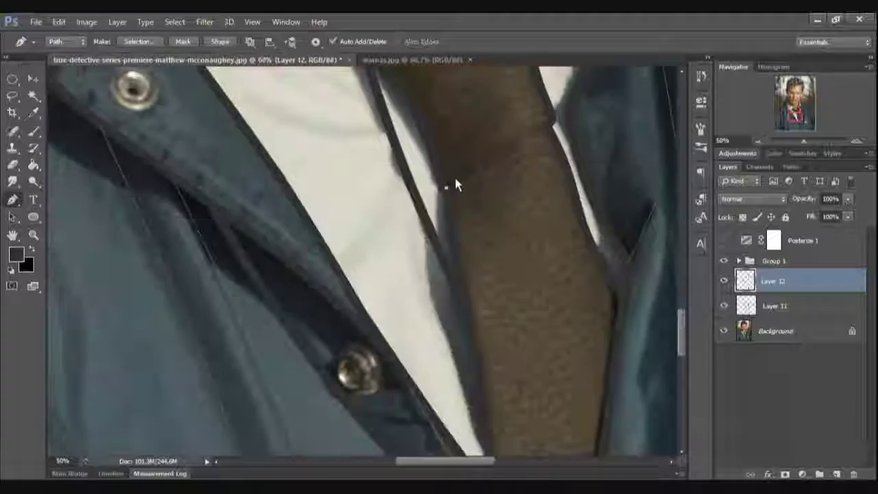
{"action": "left_click", "coordinate": [758, 140]}
{"action": "left_click", "coordinate": [799, 120]}
{"action": "left_click_drag", "start_coordinate": [799, 119], "coordinate": [823, 141]}
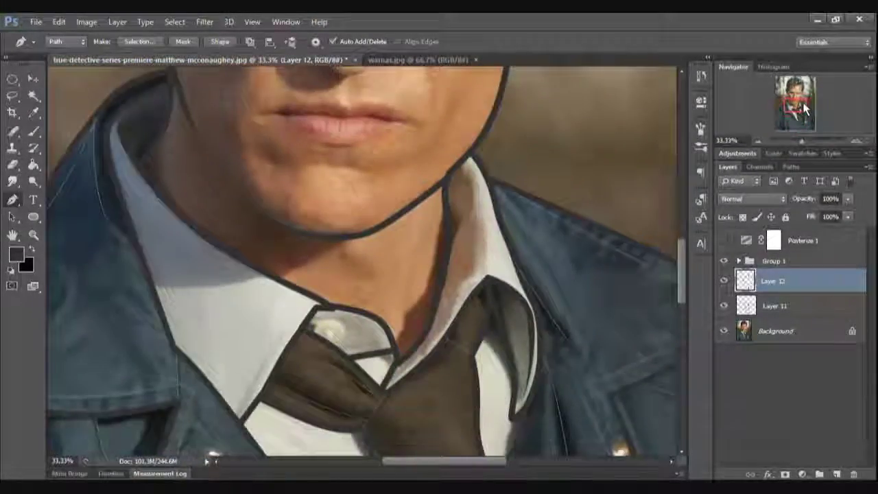
Step: Stroke the jacket and tie paths with a 20 px pressure-simulated brush, hiding the Background
{"action": "left_click", "coordinate": [758, 140]}
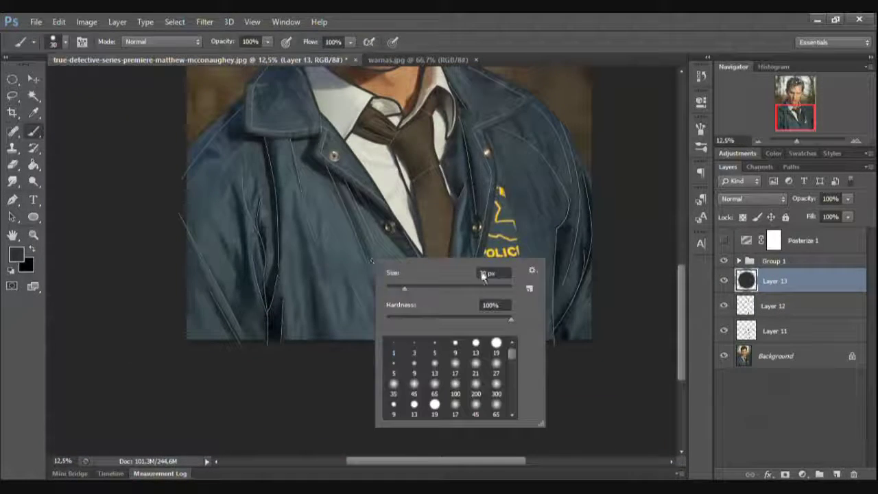
{"action": "left_click", "coordinate": [467, 182]}
{"action": "right_click", "coordinate": [378, 260]}
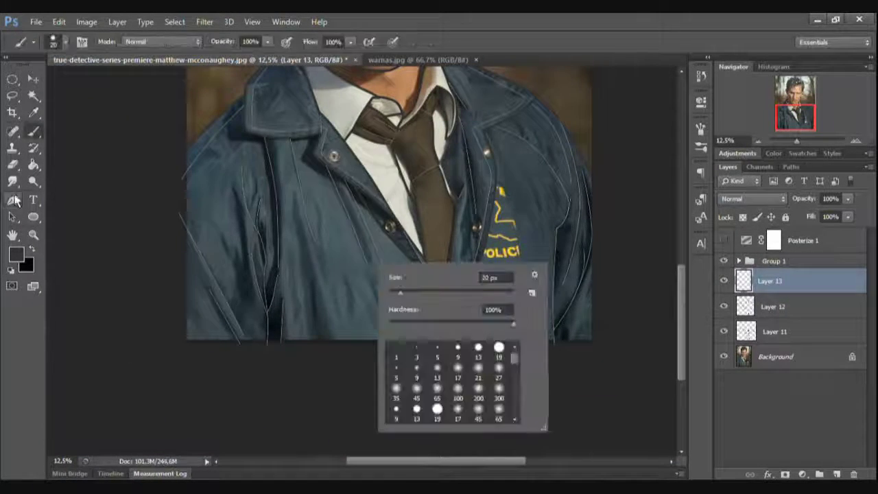
{"action": "left_click", "coordinate": [469, 164]}
{"action": "left_click", "coordinate": [724, 356]}
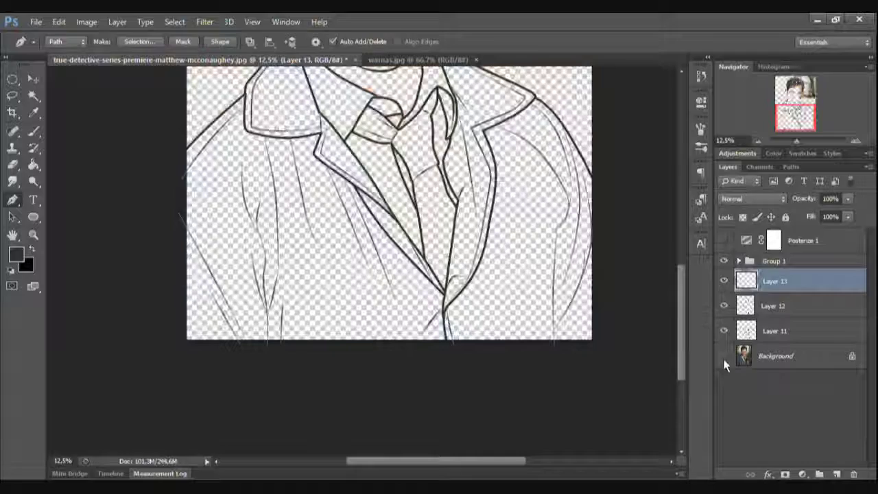
{"action": "key", "text": "Return"}
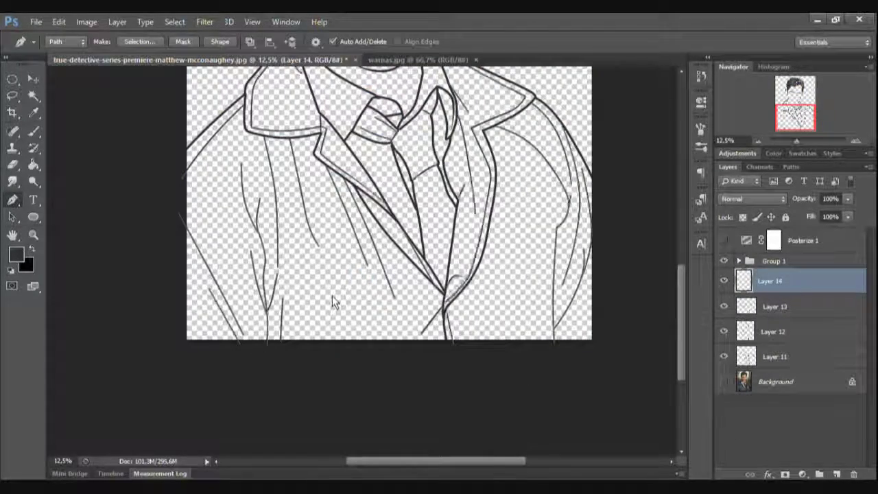
Step: Taper the ends of the fold, diagonal and collar-side lines with the Eraser
{"action": "key", "text": "ctrl+plus"}
{"action": "left_click", "coordinate": [13, 170]}
{"action": "right_click", "coordinate": [349, 236]}
{"action": "left_click_drag", "start_coordinate": [276, 237], "coordinate": [249, 157]}
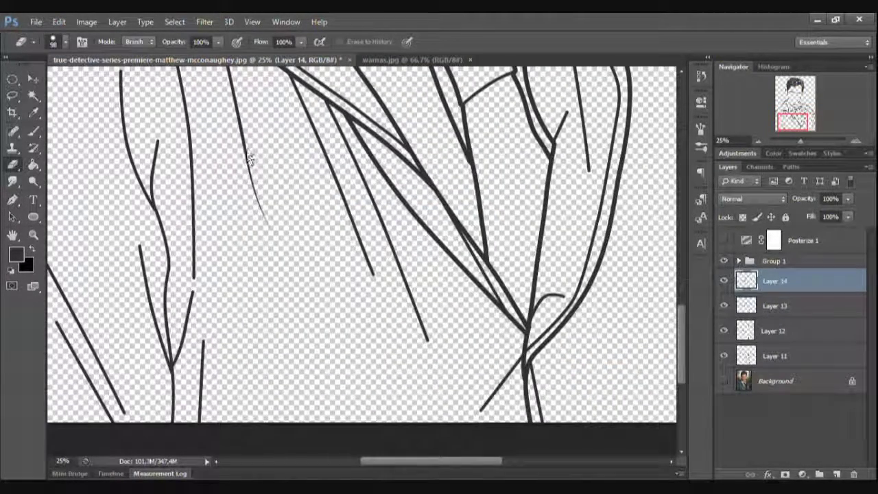
{"action": "left_click_drag", "start_coordinate": [374, 274], "coordinate": [336, 191]}
{"action": "left_click_drag", "start_coordinate": [155, 180], "coordinate": [157, 140]}
{"action": "left_click_drag", "start_coordinate": [193, 281], "coordinate": [194, 206]}
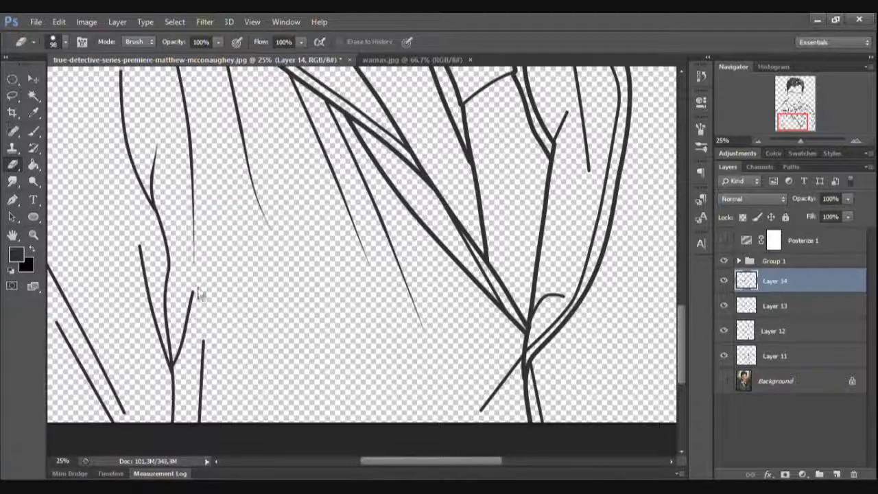
{"action": "left_click_drag", "start_coordinate": [147, 301], "coordinate": [151, 310]}
{"action": "left_click_drag", "start_coordinate": [88, 385], "coordinate": [69, 331]}
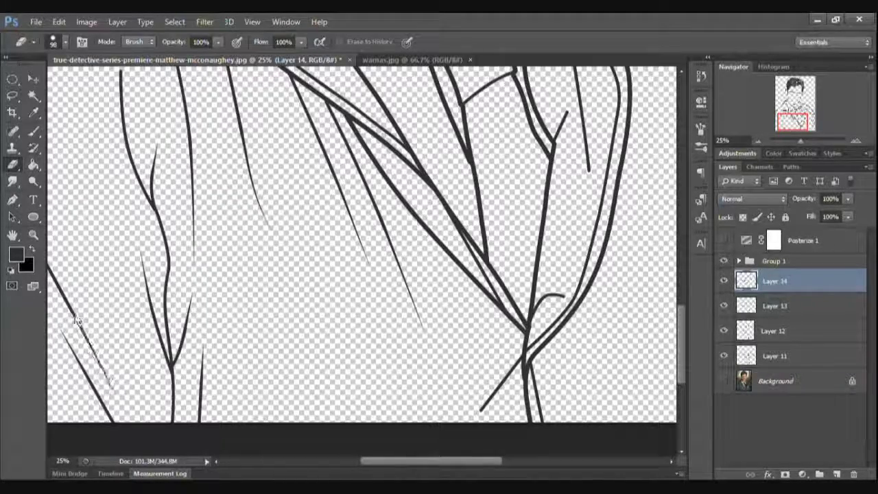
{"action": "left_click_drag", "start_coordinate": [481, 414], "coordinate": [507, 384]}
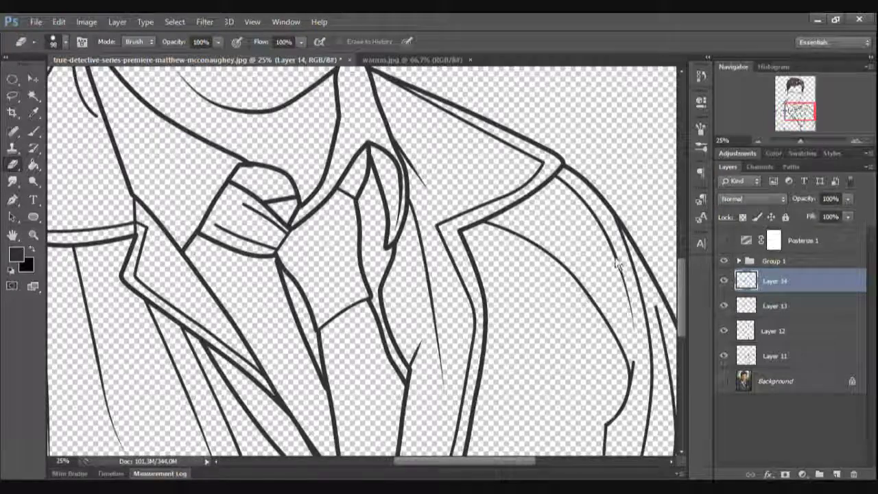
{"action": "mouse_move", "coordinate": [634, 340]}
{"action": "left_mouse_down"}
{"action": "mouse_move", "coordinate": [584, 186]}
{"action": "mouse_move", "coordinate": [568, 347]}
{"action": "left_mouse_up"}
{"action": "left_click_drag", "start_coordinate": [579, 306], "coordinate": [566, 343]}
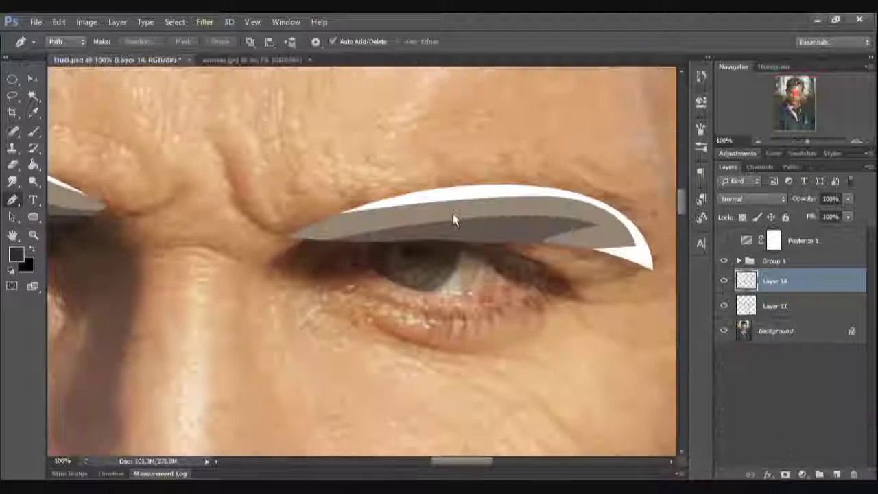
Step: Trace curved pen paths along each eye's upper lid, outer corner and inner corner
{"action": "left_click", "coordinate": [348, 260]}
{"action": "left_click_drag", "start_coordinate": [408, 239], "coordinate": [478, 238]}
{"action": "left_click_drag", "start_coordinate": [524, 277], "coordinate": [440, 302]}
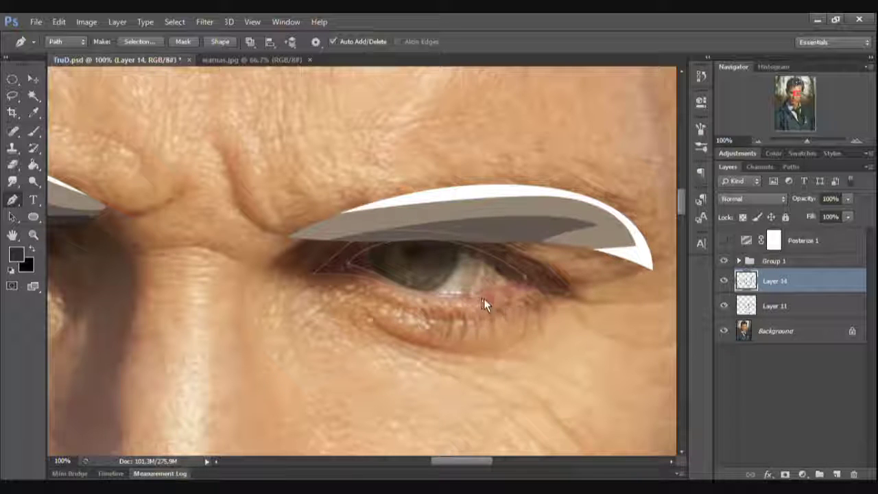
{"action": "left_click_drag", "start_coordinate": [470, 386], "coordinate": [466, 250]}
{"action": "left_click_drag", "start_coordinate": [277, 200], "coordinate": [295, 226]}
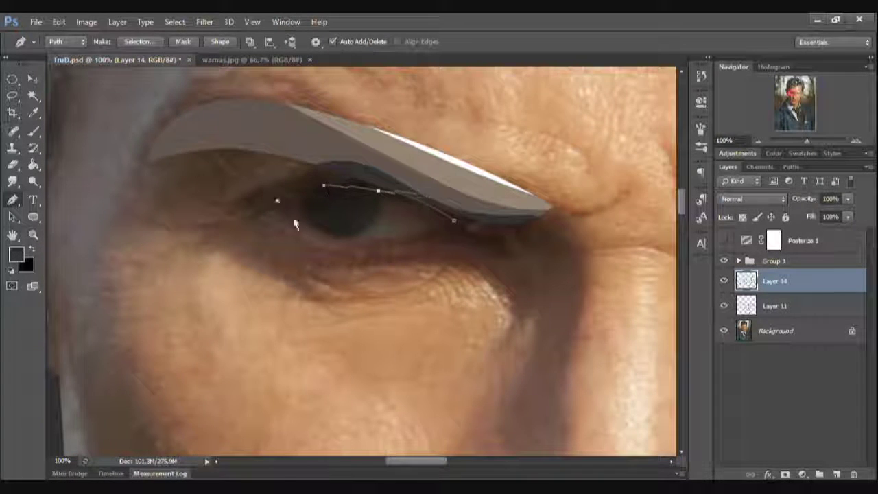
{"action": "left_click_drag", "start_coordinate": [242, 214], "coordinate": [280, 219]}
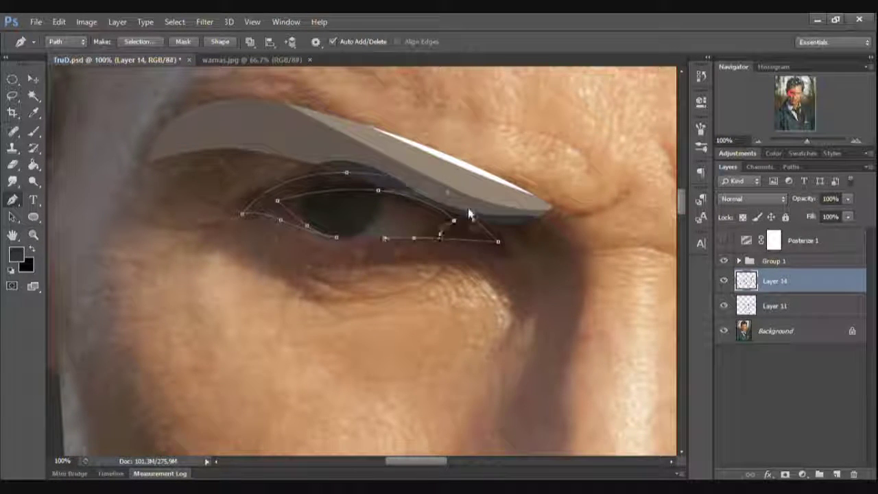
{"action": "left_click", "coordinate": [758, 140]}
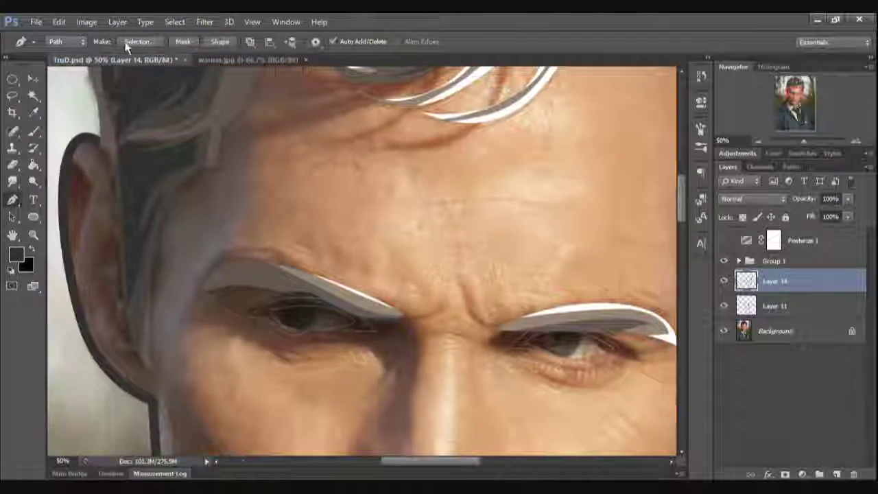
Step: Load the eye outline as a selection, fill it dark on Layer 11, and deselect
{"action": "left_click", "coordinate": [136, 42]}
{"action": "key", "text": "Return"}
{"action": "left_click", "coordinate": [775, 306]}
{"action": "key", "text": "m"}
{"action": "key", "text": "ctrl+d"}
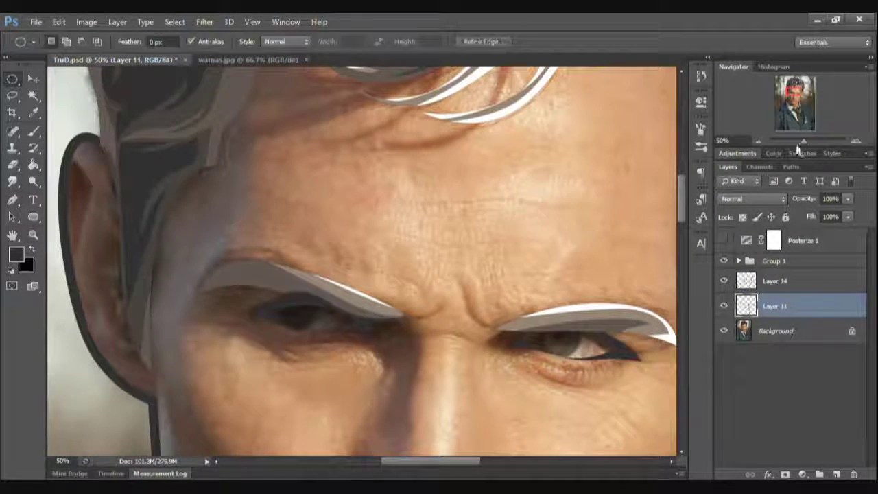
{"action": "key", "text": "b"}
{"action": "right_click", "coordinate": [470, 321]}
{"action": "key", "text": "Escape"}
{"action": "key", "text": "p"}
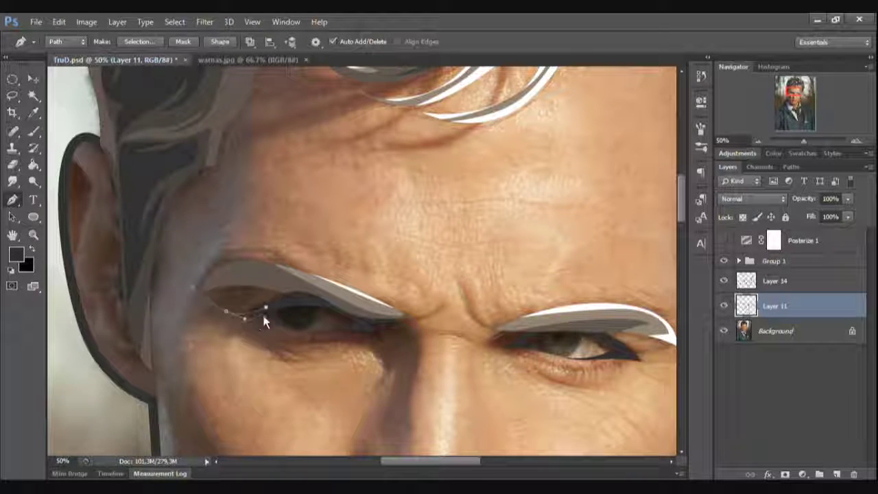
Step: Trace forehead wrinkle paths and a point beside the nose, undoing stray eyebrow and eye-corner paths
{"action": "key", "text": "ctrl+z"}
{"action": "left_click", "coordinate": [392, 236]}
{"action": "left_click", "coordinate": [490, 245]}
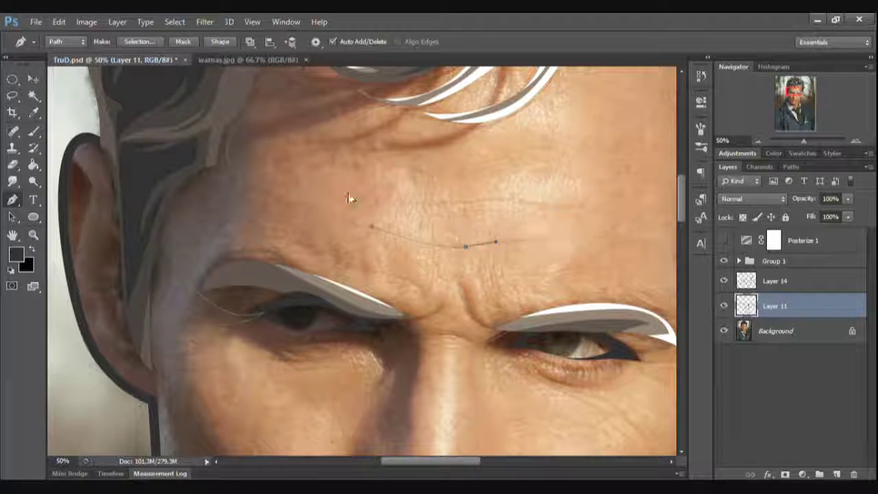
{"action": "left_click", "coordinate": [460, 201]}
{"action": "left_click", "coordinate": [582, 204]}
{"action": "scroll", "coordinate": [284, 235], "scroll_direction": "right", "scroll_amount": 4}
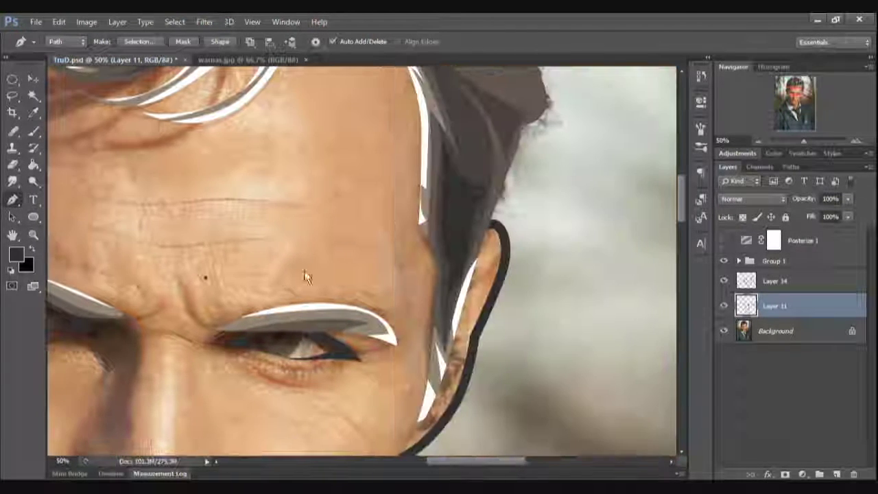
{"action": "scroll", "coordinate": [364, 248], "scroll_direction": "down", "scroll_amount": 3}
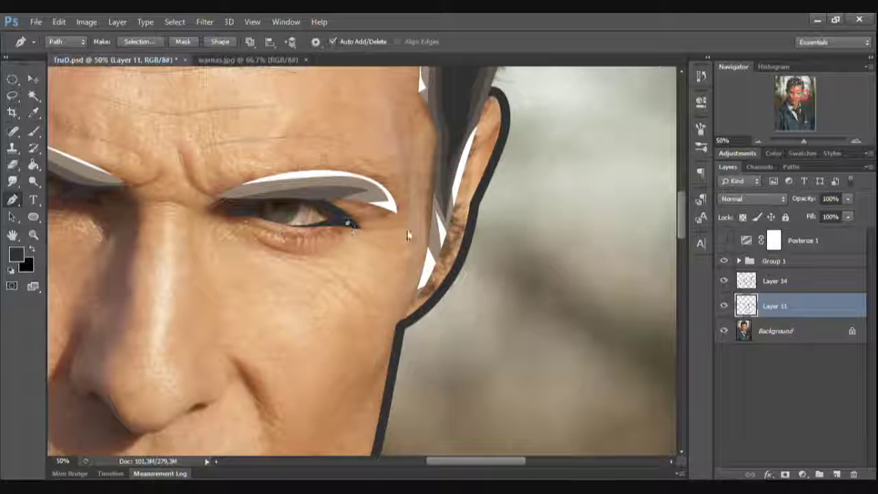
{"action": "key", "text": "ctrl+z"}
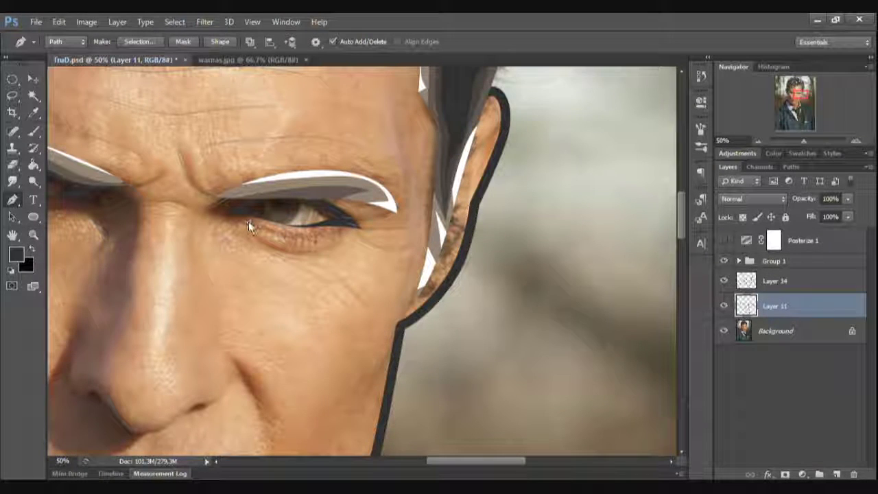
{"action": "scroll", "coordinate": [273, 255], "scroll_direction": "left", "scroll_amount": 3}
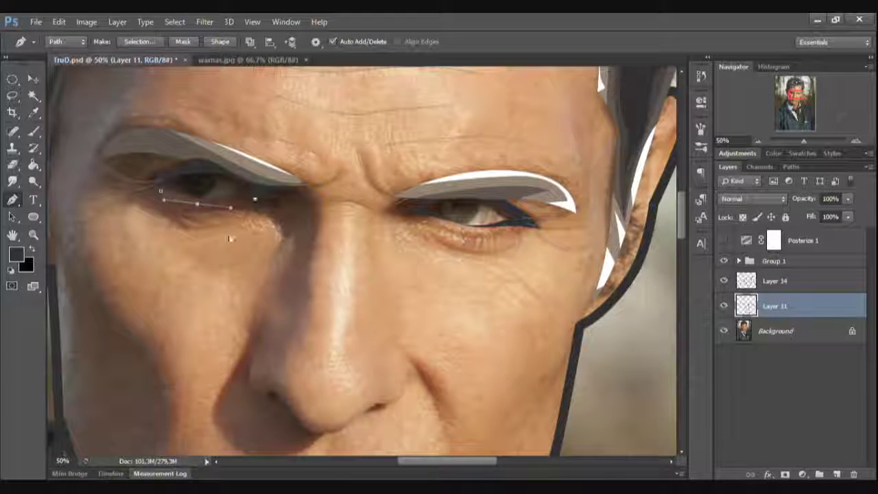
{"action": "scroll", "coordinate": [480, 275], "scroll_direction": "down", "scroll_amount": 2}
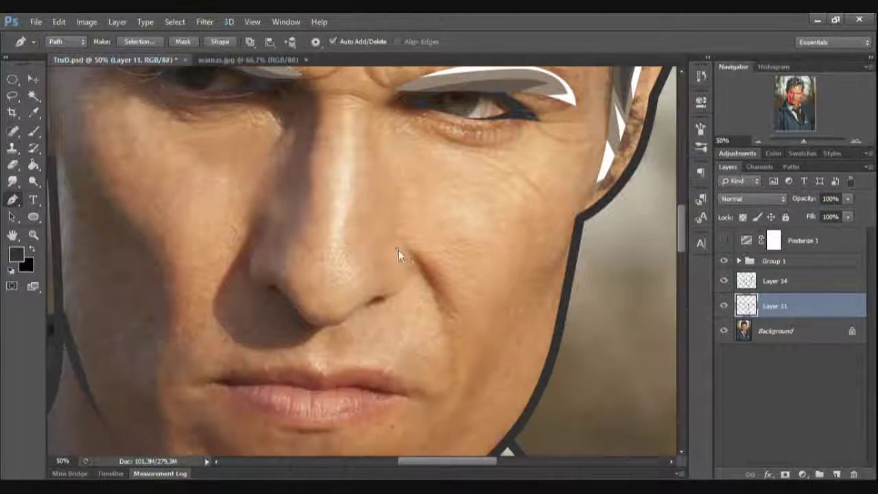
{"action": "left_click", "coordinate": [398, 249]}
Step: Add a new Layer 15 and bring up Stroke Path with Brush and Simulate Pressure
{"action": "left_click_drag", "start_coordinate": [797, 103], "coordinate": [801, 98]}
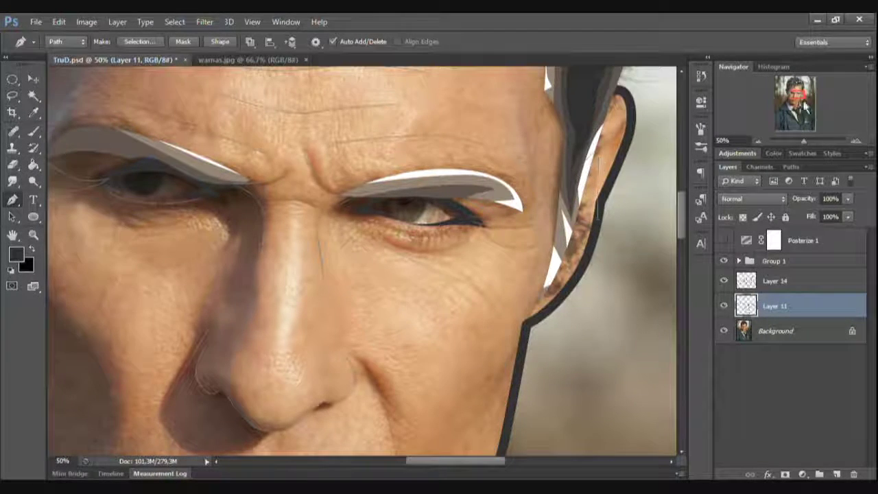
{"action": "left_click_drag", "start_coordinate": [807, 107], "coordinate": [790, 103]}
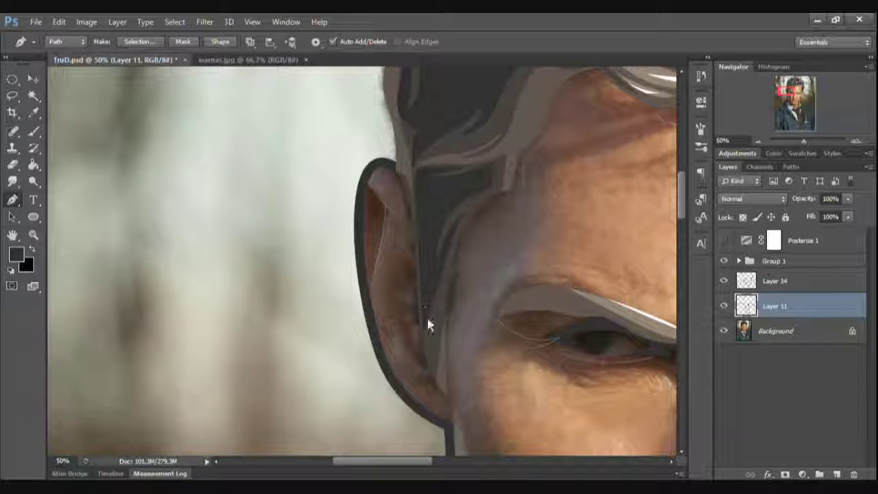
{"action": "scroll", "coordinate": [426, 273], "scroll_direction": "right", "scroll_amount": 5}
{"action": "scroll", "coordinate": [429, 232], "scroll_direction": "down", "scroll_amount": 5}
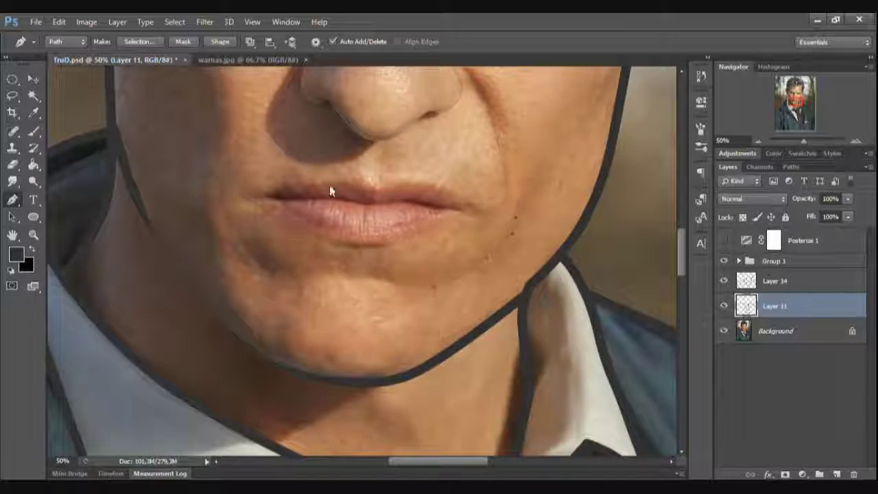
{"action": "scroll", "coordinate": [533, 167], "scroll_direction": "down", "scroll_amount": 5}
{"action": "left_click_drag", "start_coordinate": [799, 102], "coordinate": [806, 96]}
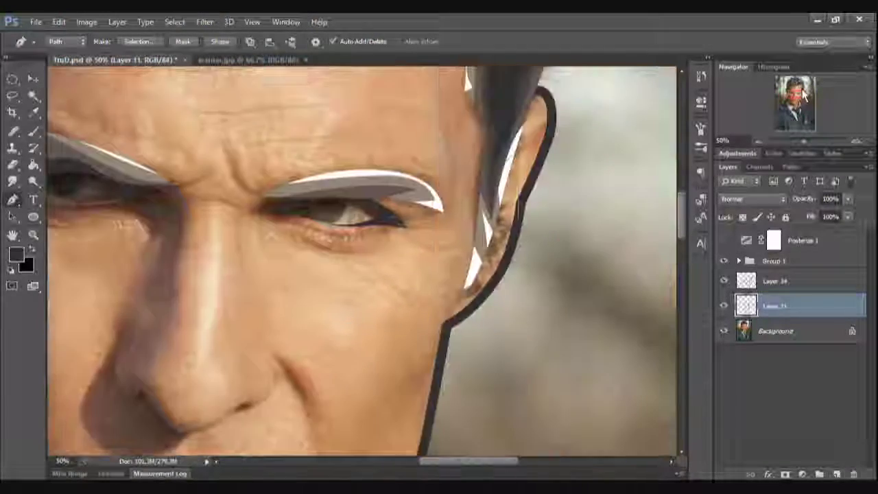
{"action": "left_click", "coordinate": [759, 140]}
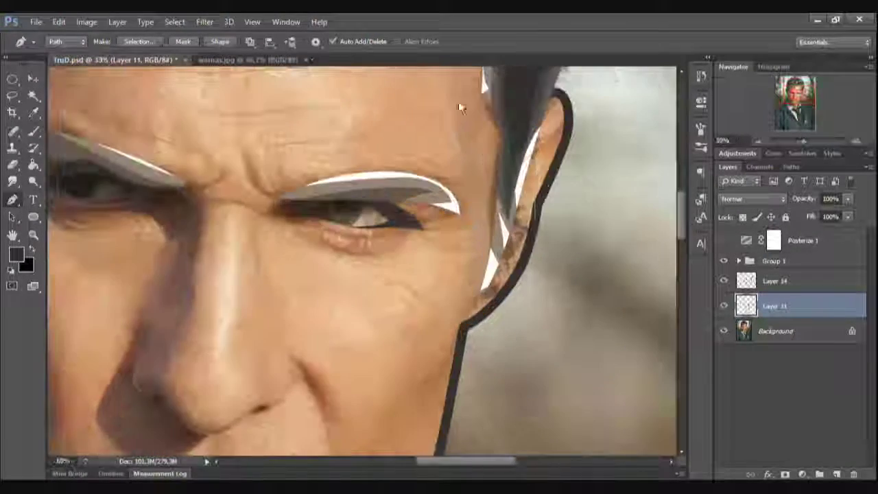
{"action": "scroll", "coordinate": [439, 262], "scroll_direction": "up", "scroll_amount": 1}
{"action": "left_click", "coordinate": [759, 140]}
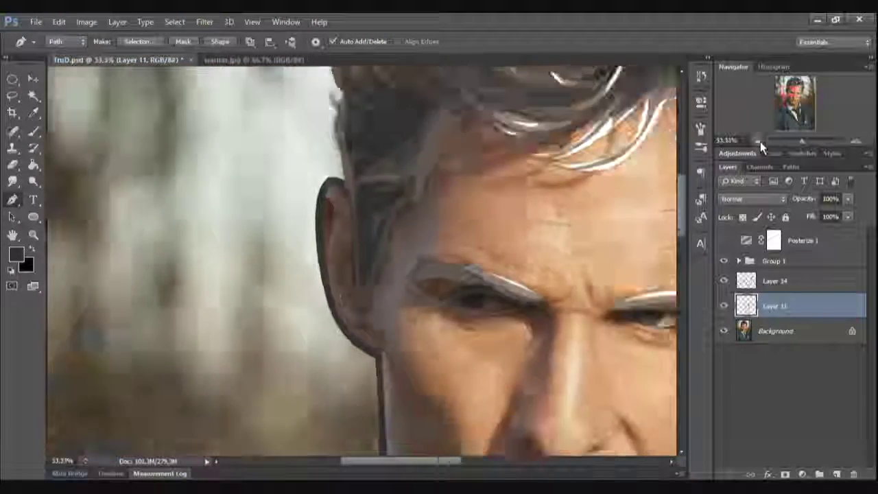
{"action": "left_click_drag", "start_coordinate": [795, 103], "coordinate": [799, 96]}
{"action": "left_click", "coordinate": [837, 474]}
{"action": "right_click", "coordinate": [402, 254]}
Step: Stroke the traced face paths with the pressure-simulated brush as black wrinkle lines
{"action": "left_click", "coordinate": [423, 274]}
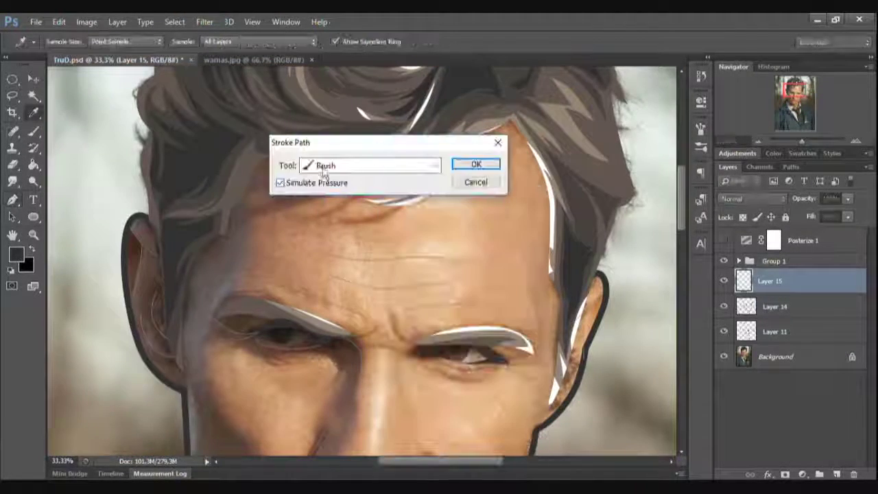
{"action": "key", "text": "Return"}
{"action": "key", "text": "b"}
{"action": "right_click", "coordinate": [535, 246]}
{"action": "key", "text": "Return"}
{"action": "key", "text": "p"}
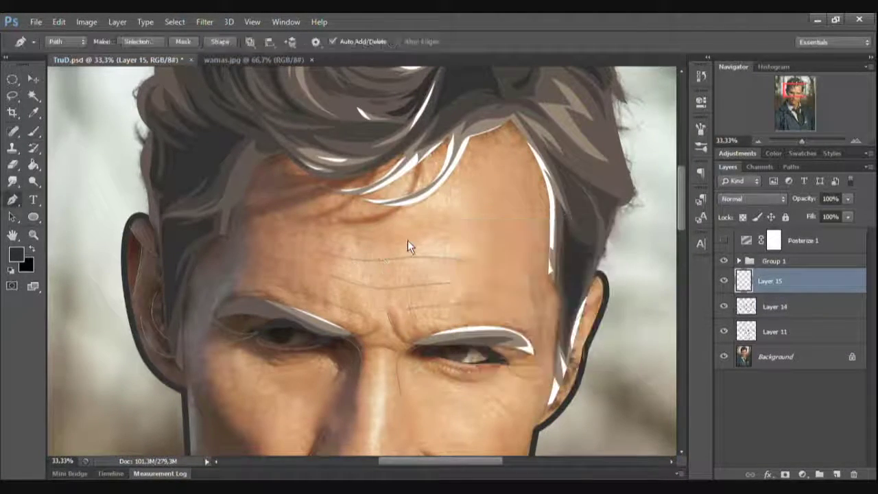
{"action": "right_click", "coordinate": [409, 243]}
{"action": "left_click", "coordinate": [431, 264]}
{"action": "key", "text": "Return"}
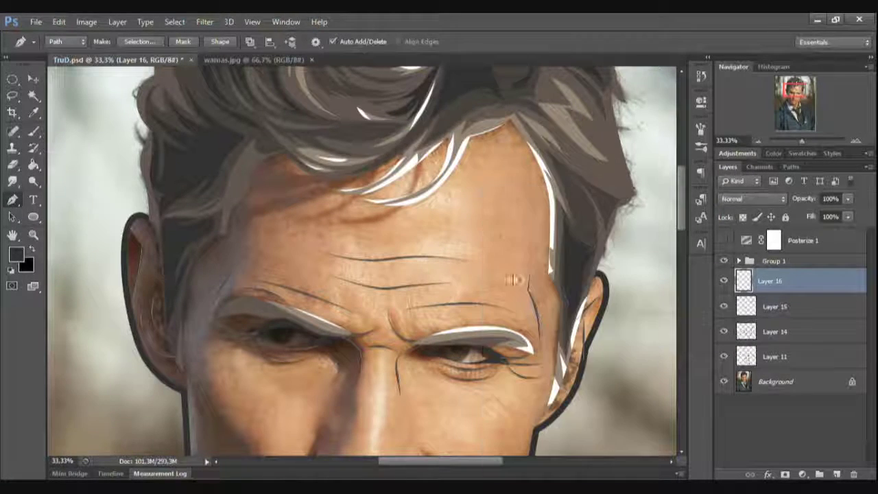
Step: Stroke the remaining face paths, add Layer 16, and erase the top of the nose-bridge line
{"action": "right_click", "coordinate": [493, 227]}
{"action": "left_click", "coordinate": [515, 248]}
{"action": "key", "text": "Return"}
{"action": "key", "text": "ctrl+shift+alt+n"}
{"action": "key", "text": "e"}
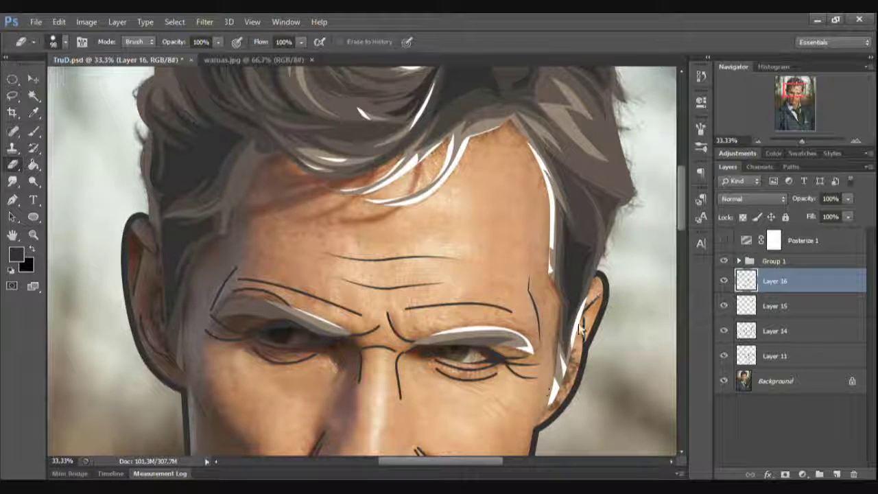
{"action": "mouse_move", "coordinate": [399, 356]}
{"action": "left_mouse_down"}
{"action": "mouse_move", "coordinate": [396, 382]}
{"action": "mouse_move", "coordinate": [583, 283]}
{"action": "left_mouse_up"}
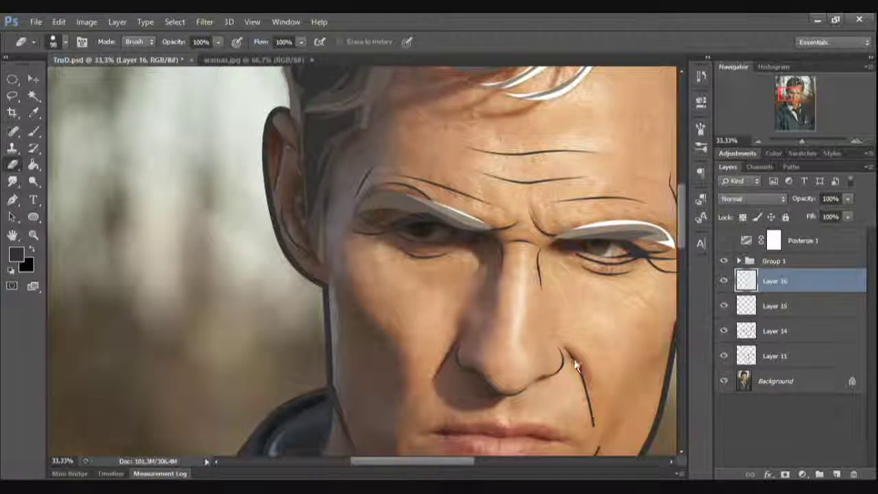
{"action": "left_click_drag", "start_coordinate": [604, 453], "coordinate": [618, 185]}
{"action": "left_click", "coordinate": [792, 92]}
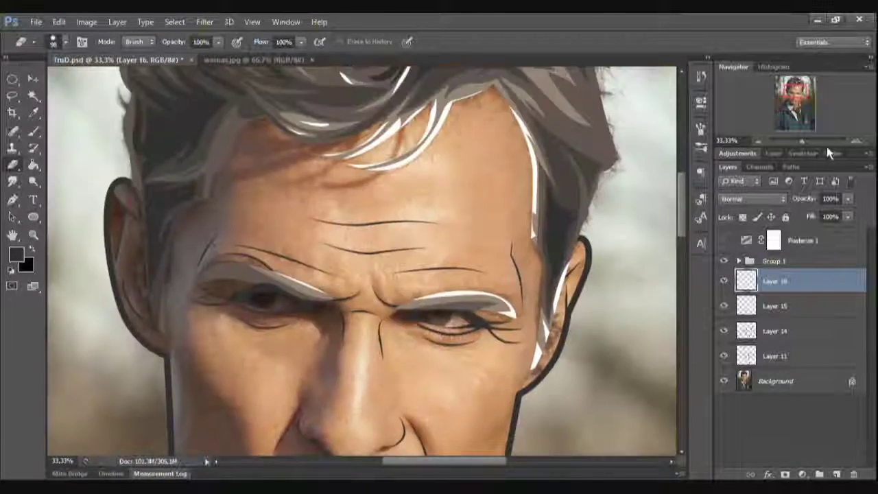
{"action": "key", "text": "ctrl+plus"}
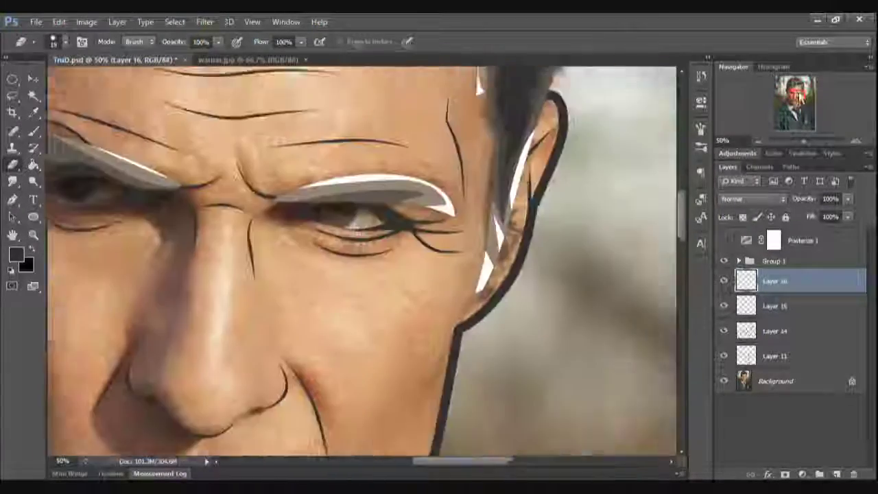
Step: Toggle the Background photo off and on to check the line art alone
{"action": "left_click", "coordinate": [758, 140]}
{"action": "left_click", "coordinate": [724, 380]}
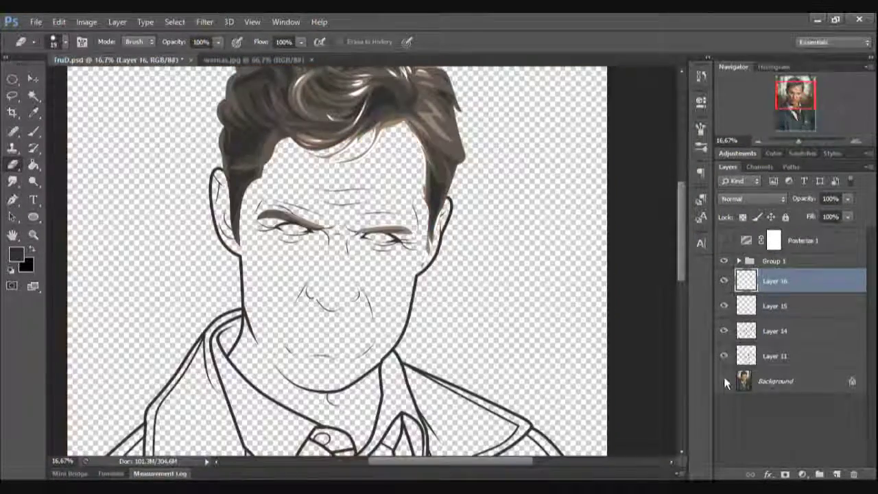
{"action": "left_click", "coordinate": [724, 381]}
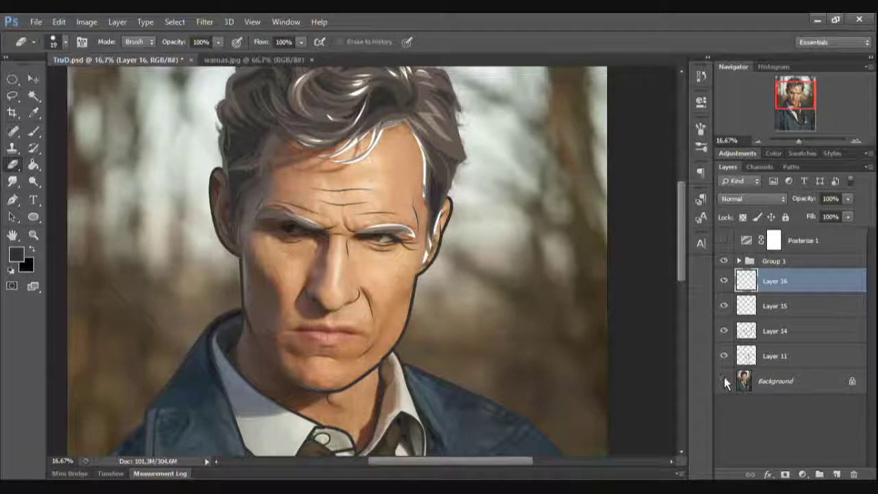
{"action": "left_click", "coordinate": [723, 380]}
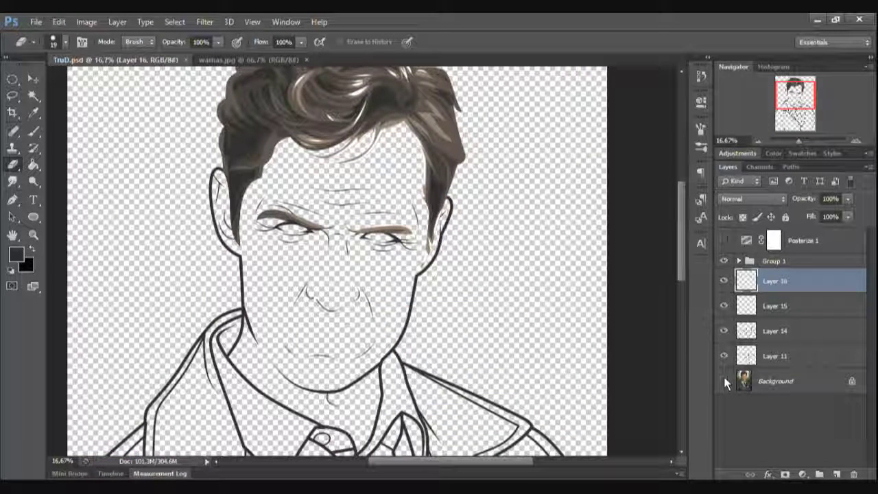
{"action": "left_click", "coordinate": [725, 486]}
{"action": "left_click", "coordinate": [723, 379]}
{"action": "key", "text": "ctrl+0"}
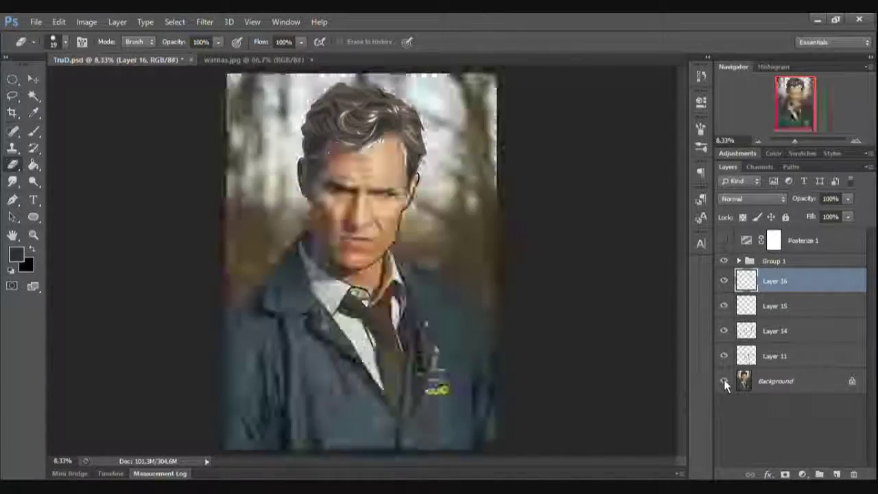
{"action": "left_click", "coordinate": [855, 141]}
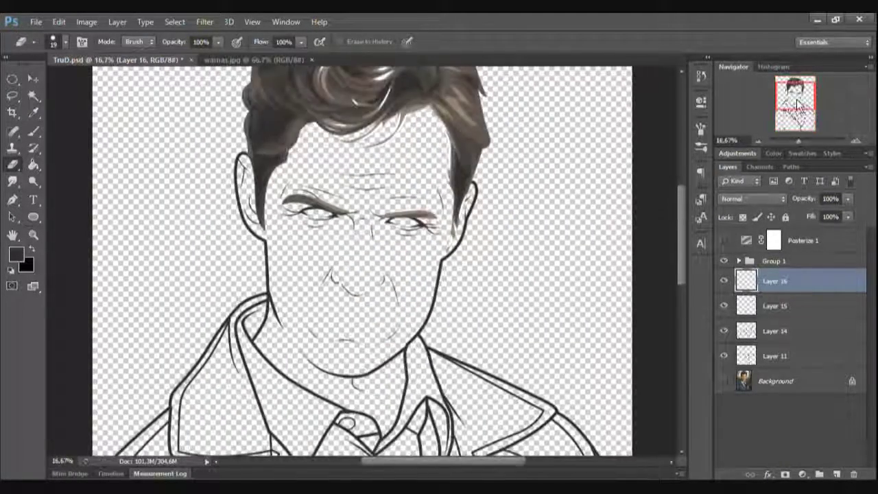
Step: Merge the latest line layer into Layer 15, copy the Magic Wand jacket selection to its own layer
{"action": "key", "text": "Delete"}
{"action": "left_click", "coordinate": [757, 140]}
{"action": "left_click", "coordinate": [725, 353]}
{"action": "key", "text": "w"}
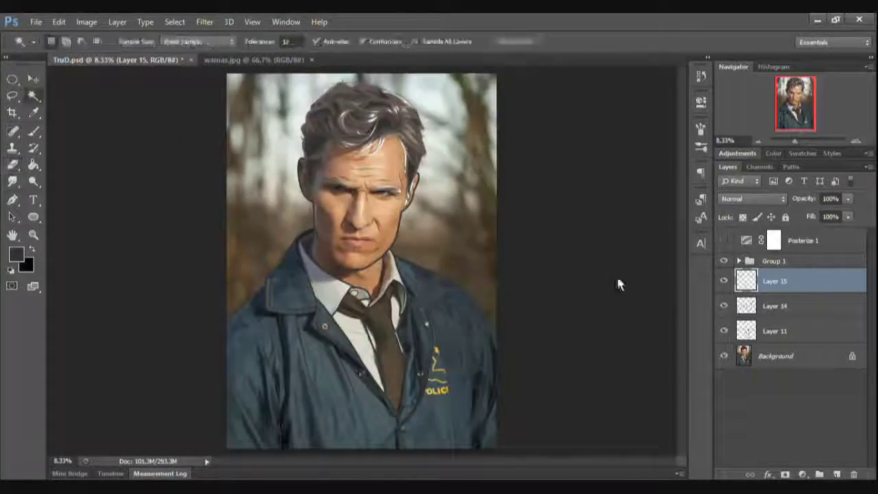
{"action": "key", "text": "ctrl+j"}
{"action": "left_click", "coordinate": [721, 381]}
Step: Turn on the Posterize adjustment and make Layer 14 active with the jacket zoomed into view
{"action": "left_click", "coordinate": [776, 281]}
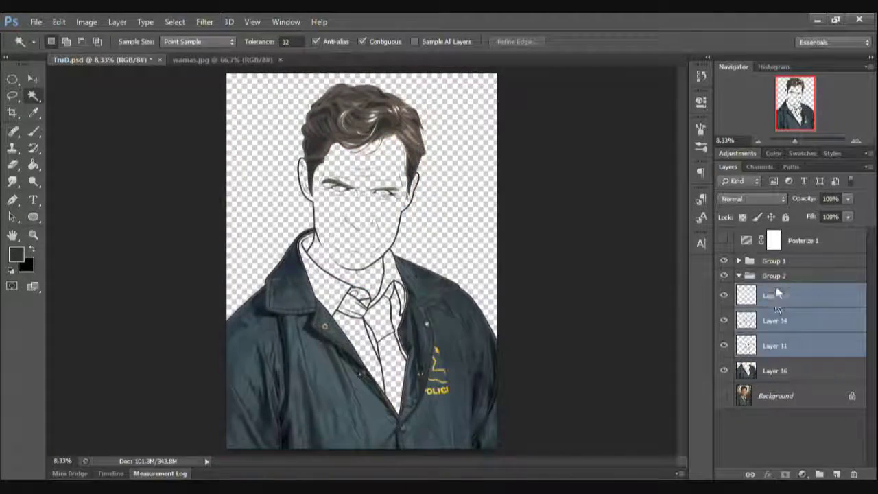
{"action": "left_click", "coordinate": [724, 240]}
{"action": "left_click", "coordinate": [855, 141]}
{"action": "mouse_move", "coordinate": [796, 103]}
{"action": "left_mouse_down"}
{"action": "mouse_move", "coordinate": [789, 134]}
{"action": "mouse_move", "coordinate": [788, 126]}
{"action": "left_mouse_up"}
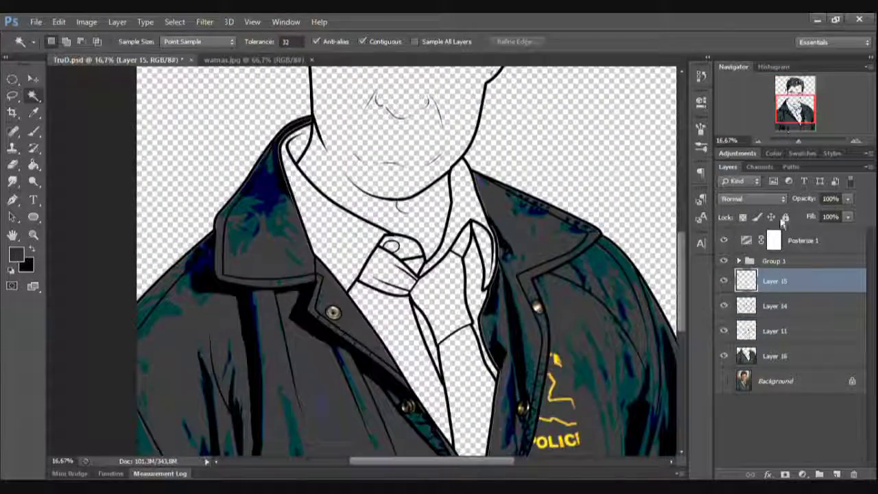
{"action": "left_click", "coordinate": [774, 306]}
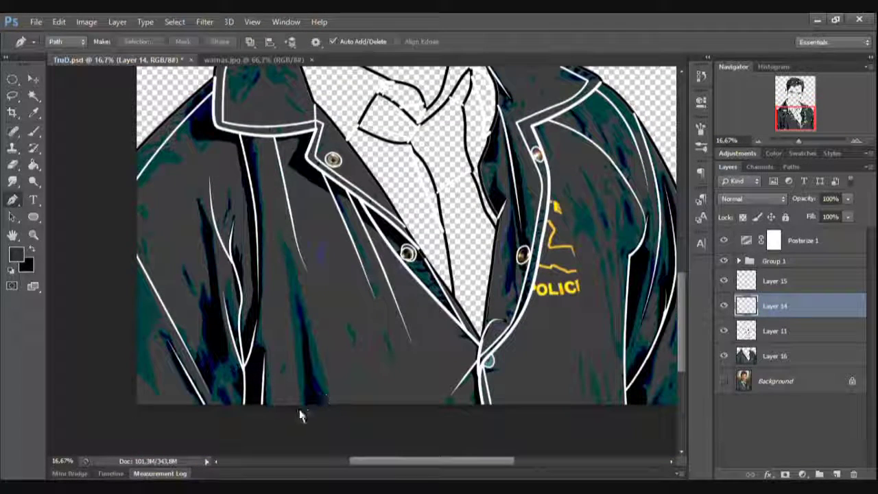
Step: Trace a closed triangular shading path on the jacket
{"action": "left_click", "coordinate": [301, 411]}
{"action": "left_click", "coordinate": [283, 237]}
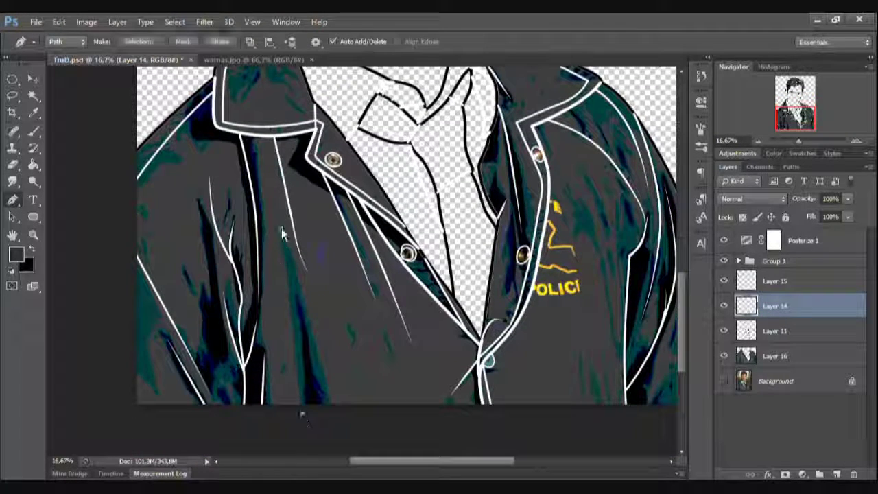
{"action": "left_click", "coordinate": [335, 411]}
{"action": "left_click", "coordinate": [302, 412]}
{"action": "left_click", "coordinate": [156, 391]}
Step: Start a path along the jacket's left edge and sleeve, with a curved anchor up the fold
{"action": "left_click", "coordinate": [136, 254]}
{"action": "left_click", "coordinate": [117, 331]}
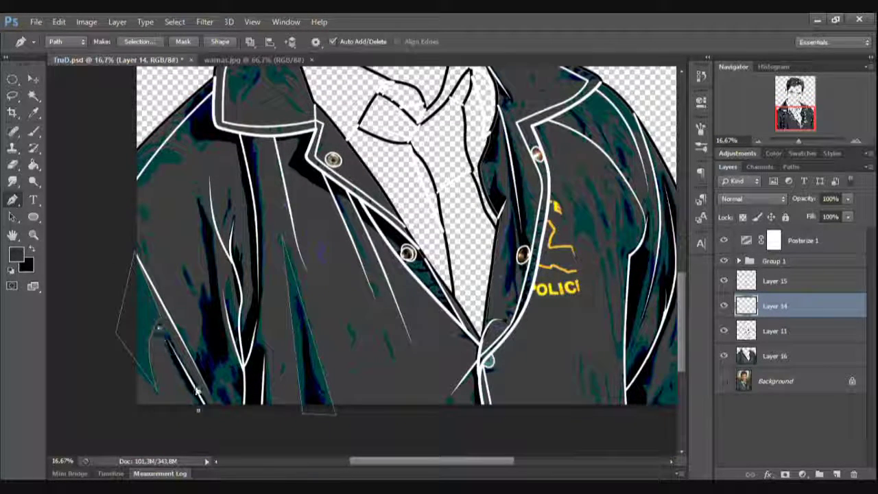
{"action": "left_click", "coordinate": [197, 412]}
{"action": "left_click", "coordinate": [223, 418]}
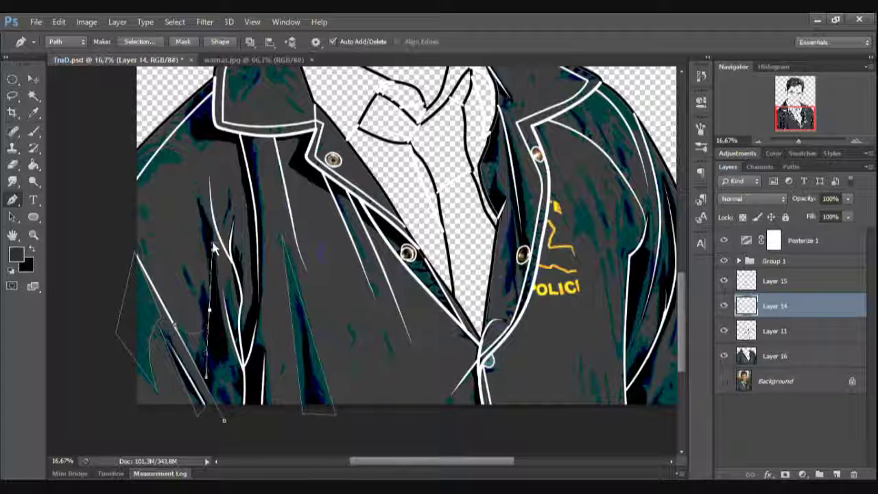
{"action": "left_click_drag", "start_coordinate": [209, 177], "coordinate": [232, 238]}
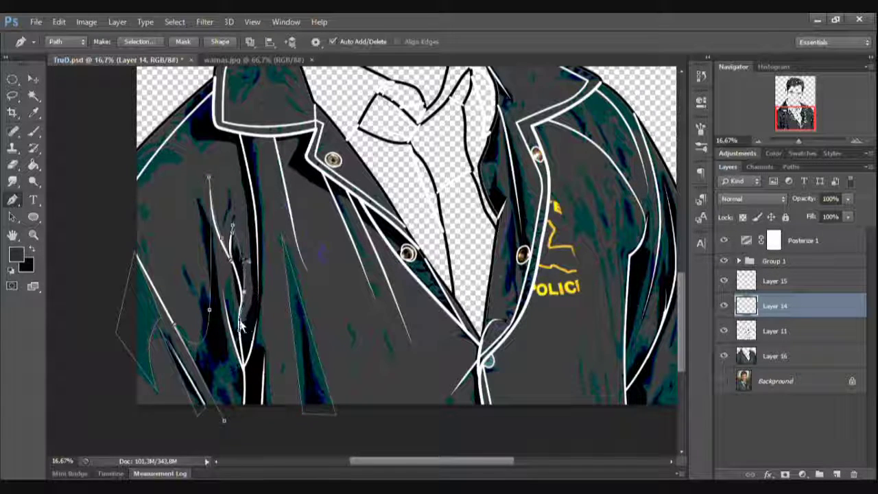
Step: Add curved path points along the jacket's left side
{"action": "scroll", "coordinate": [355, 231], "scroll_direction": "up", "scroll_amount": 3}
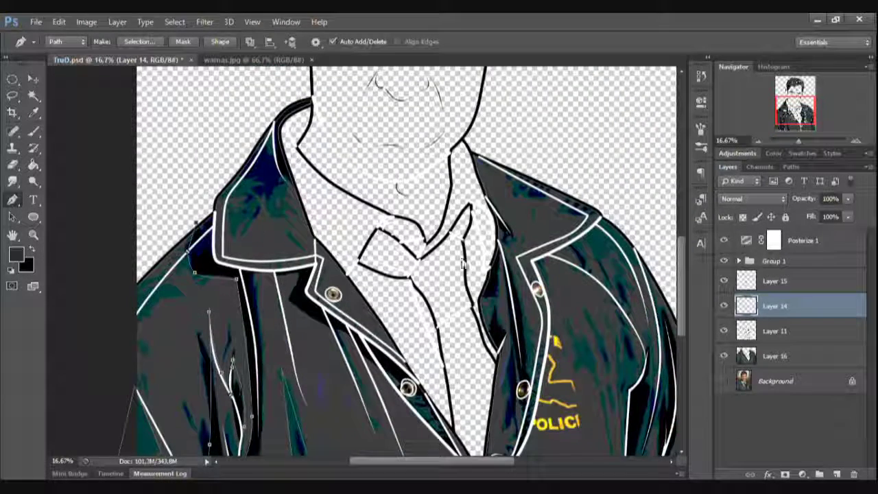
{"action": "left_click_drag", "start_coordinate": [682, 255], "coordinate": [683, 282]}
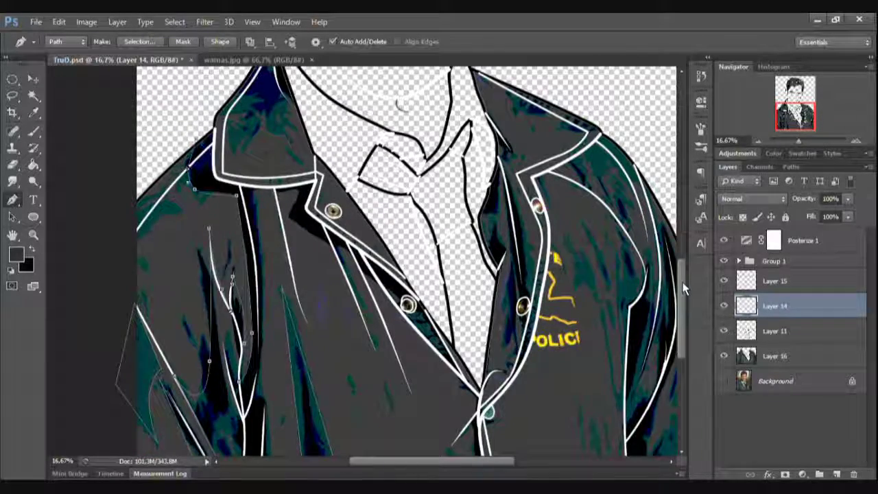
{"action": "left_click_drag", "start_coordinate": [439, 461], "coordinate": [417, 460]}
{"action": "left_click_drag", "start_coordinate": [204, 200], "coordinate": [176, 217]}
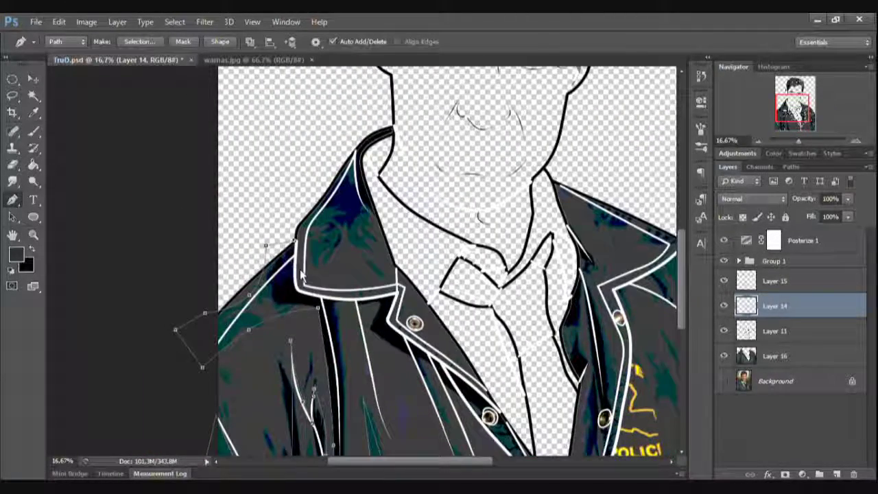
{"action": "left_click_drag", "start_coordinate": [683, 316], "coordinate": [685, 302]}
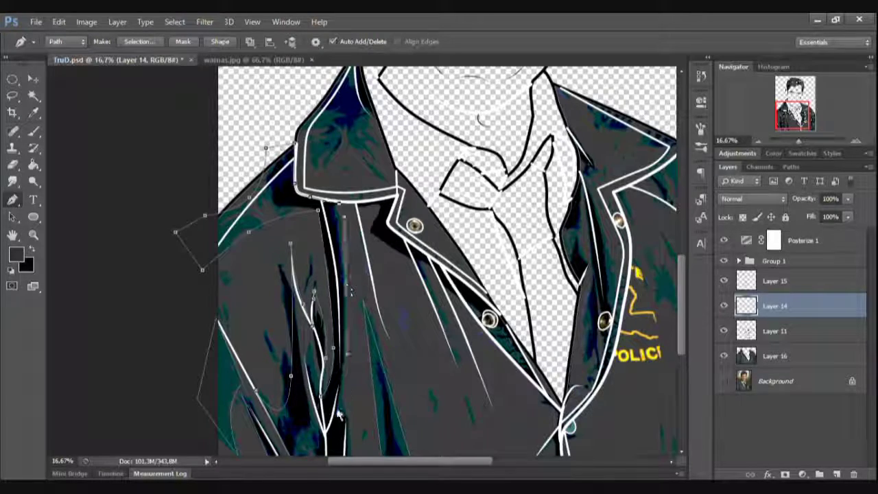
{"action": "scroll", "coordinate": [439, 309], "scroll_direction": "down", "scroll_amount": 5}
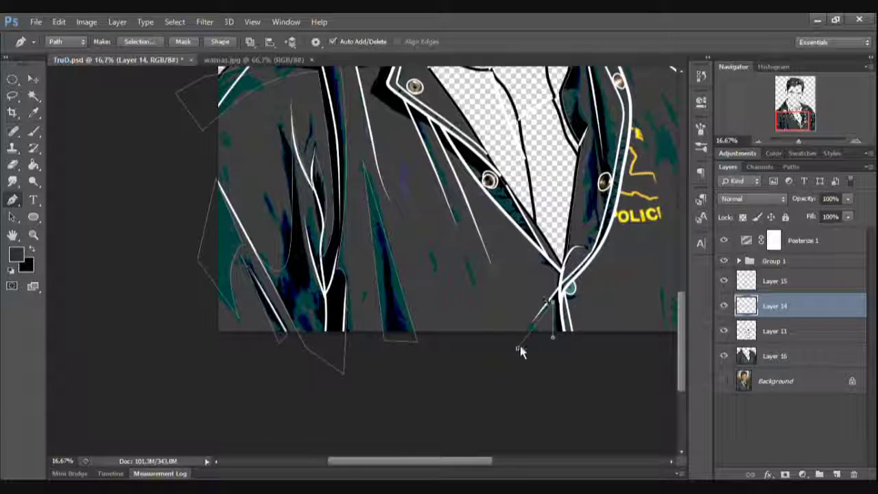
{"action": "scroll", "coordinate": [680, 309], "scroll_direction": "up", "scroll_amount": 3}
Step: Trace path points along the jacket's collar edge
{"action": "left_click", "coordinate": [459, 309]}
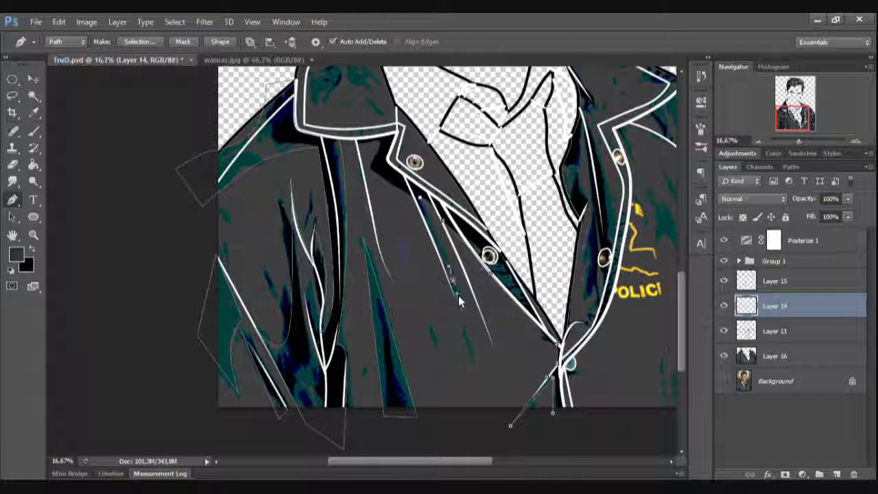
{"action": "left_click", "coordinate": [452, 280]}
{"action": "left_click", "coordinate": [412, 196]}
{"action": "left_click", "coordinate": [356, 140]}
{"action": "left_click", "coordinate": [512, 259]}
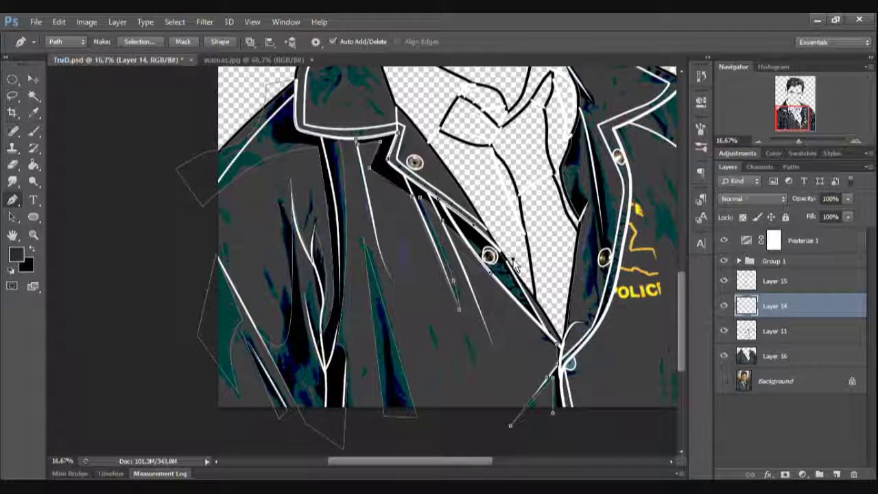
{"action": "left_click_drag", "start_coordinate": [587, 120], "coordinate": [408, 237]}
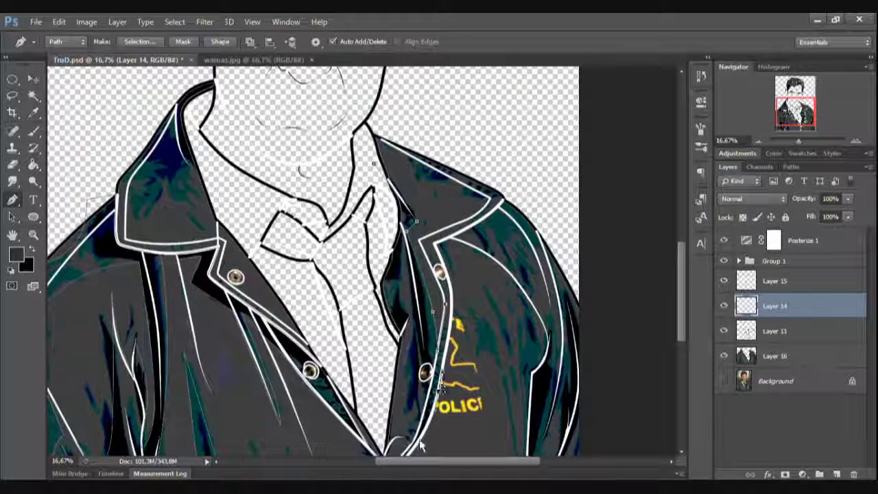
{"action": "scroll", "coordinate": [419, 343], "scroll_direction": "down", "scroll_amount": 2}
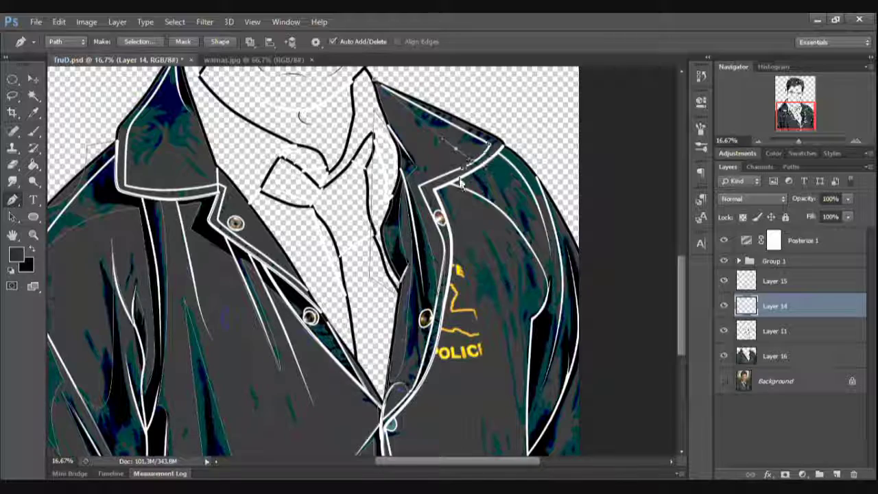
Step: Continue the path down the right jacket edge and around its lower right corners
{"action": "left_click", "coordinate": [525, 370]}
{"action": "scroll", "coordinate": [528, 384], "scroll_direction": "down", "scroll_amount": 2}
{"action": "left_click", "coordinate": [528, 413]}
{"action": "left_click", "coordinate": [583, 417]}
{"action": "left_click", "coordinate": [590, 355]}
{"action": "left_click", "coordinate": [584, 316]}
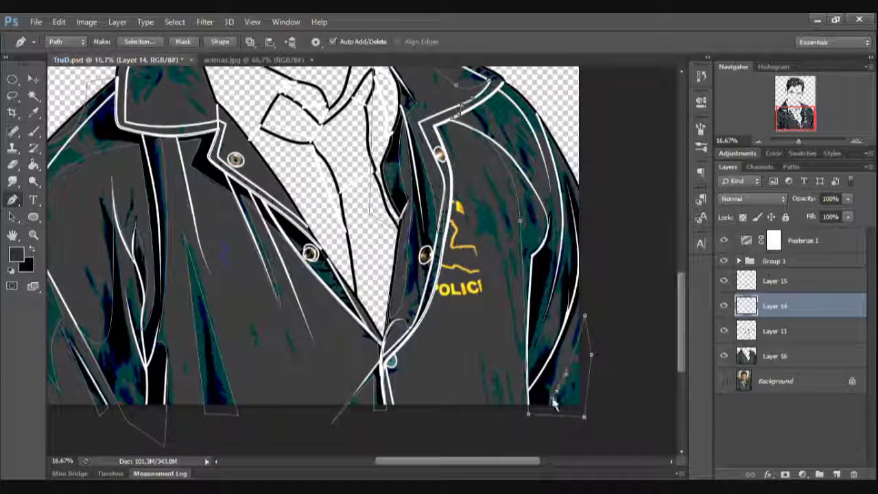
Step: Draw a curved path segment down the jacket's right side
{"action": "scroll", "coordinate": [548, 206], "scroll_direction": "up", "scroll_amount": 4}
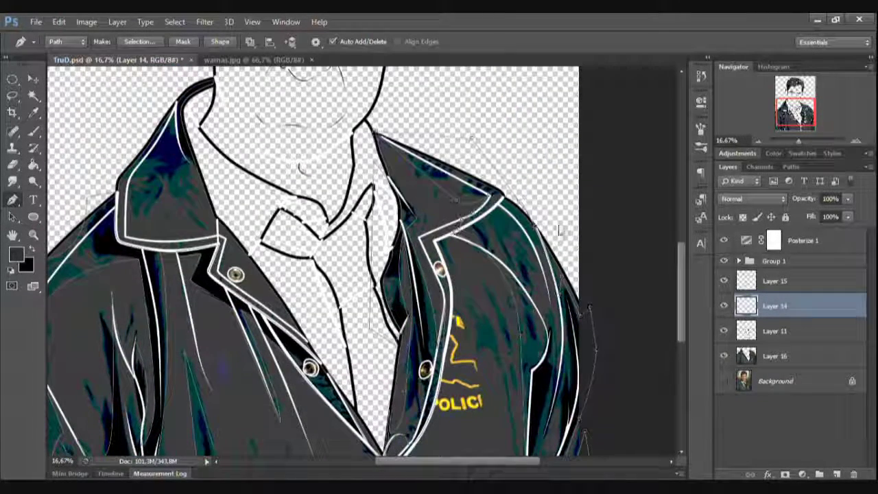
{"action": "scroll", "coordinate": [542, 322], "scroll_direction": "down", "scroll_amount": 2}
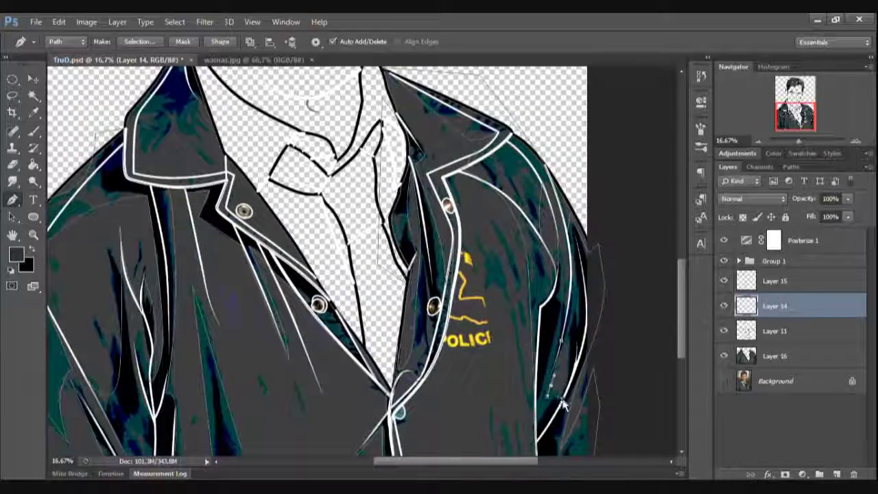
{"action": "scroll", "coordinate": [516, 229], "scroll_direction": "down", "scroll_amount": 1}
{"action": "left_click_drag", "start_coordinate": [493, 179], "coordinate": [523, 188]}
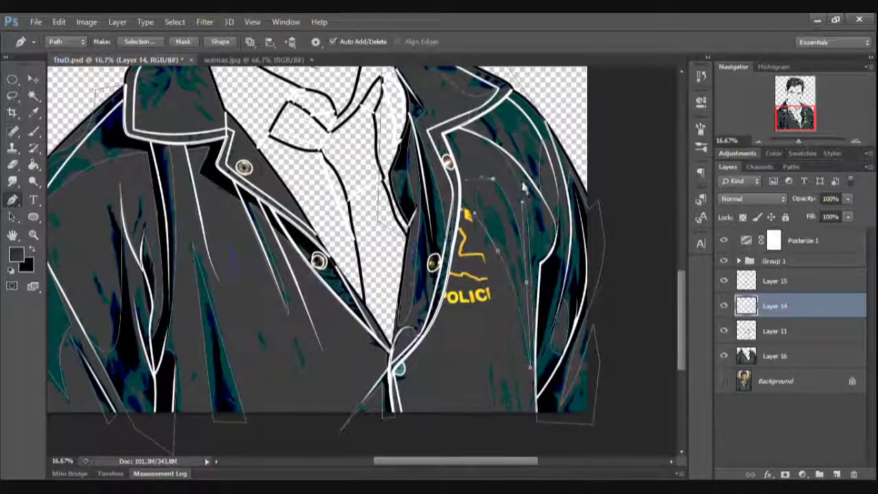
Step: Zoom in and out to review the whole jacket outline
{"action": "key", "text": "ctrl+plus"}
{"action": "scroll", "coordinate": [680, 324], "scroll_direction": "down", "scroll_amount": 1}
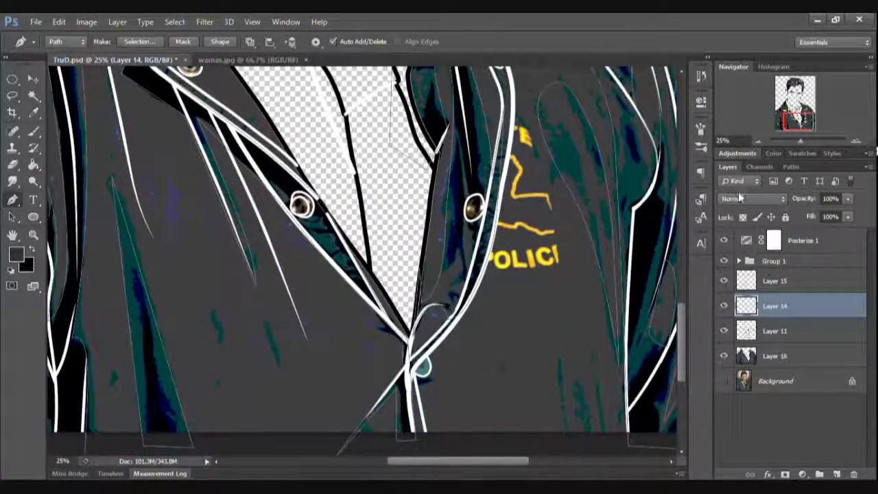
{"action": "left_click", "coordinate": [756, 138]}
{"action": "left_click", "coordinate": [757, 137]}
{"action": "key", "text": "ctrl+plus"}
{"action": "scroll", "coordinate": [277, 234], "scroll_direction": "up", "scroll_amount": 3}
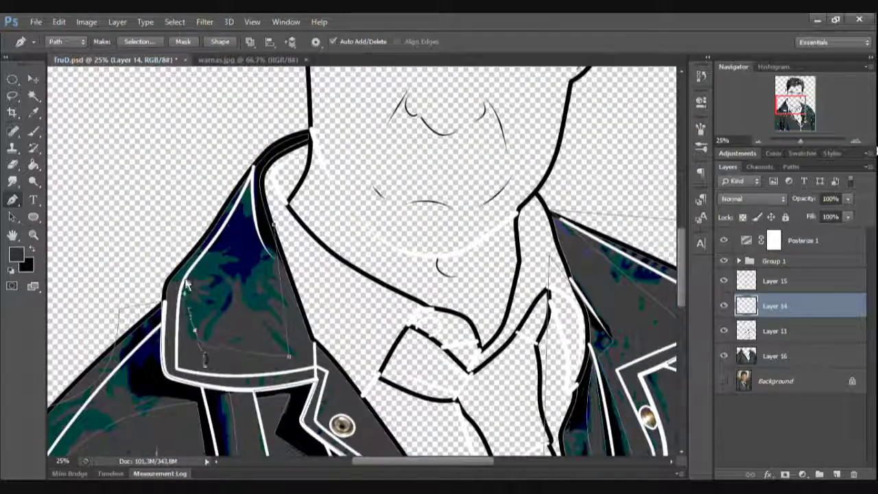
{"action": "key", "text": "ctrl+minus"}
Step: Turn the paths into a selection and copy it from Layer 16 onto new Layer 17
{"action": "key", "text": "Return"}
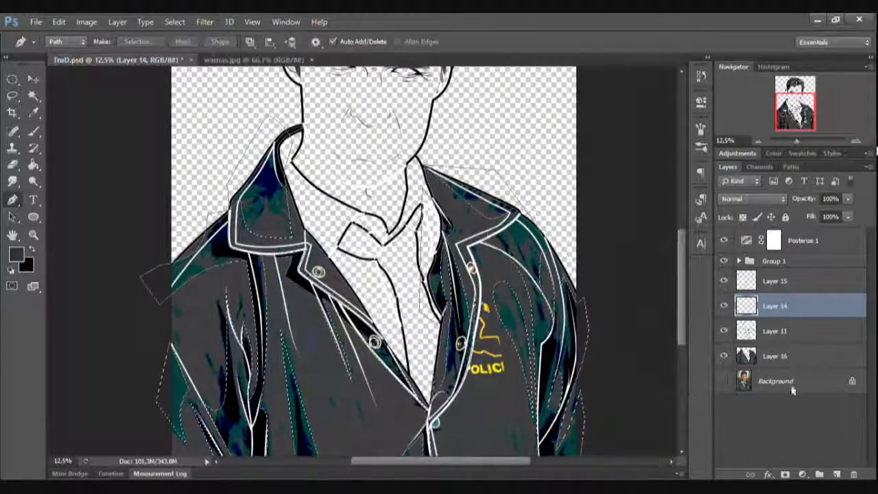
{"action": "left_click", "coordinate": [775, 356]}
{"action": "key", "text": "ctrl+j"}
{"action": "key", "text": "ctrl+plus"}
Step: Trace a closed path along the tie edge
{"action": "scroll", "coordinate": [367, 261], "scroll_direction": "up", "scroll_amount": 3}
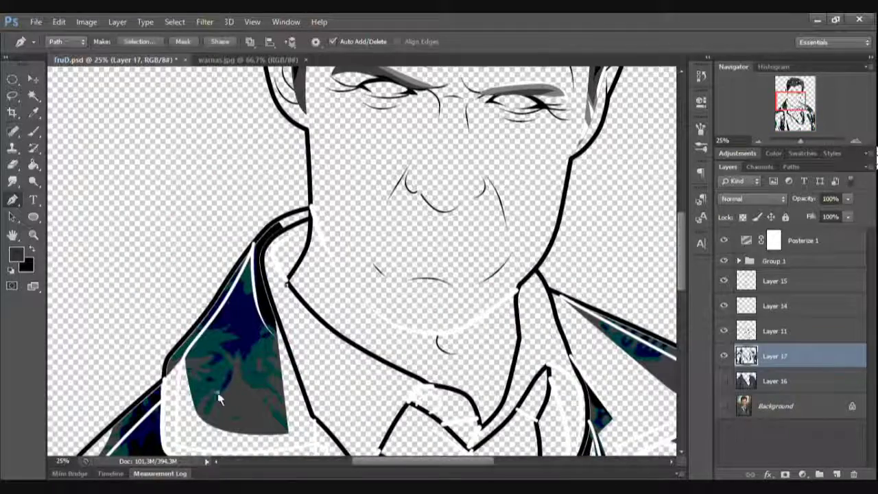
{"action": "scroll", "coordinate": [197, 309], "scroll_direction": "down", "scroll_amount": 3}
{"action": "scroll", "coordinate": [196, 302], "scroll_direction": "down", "scroll_amount": 2}
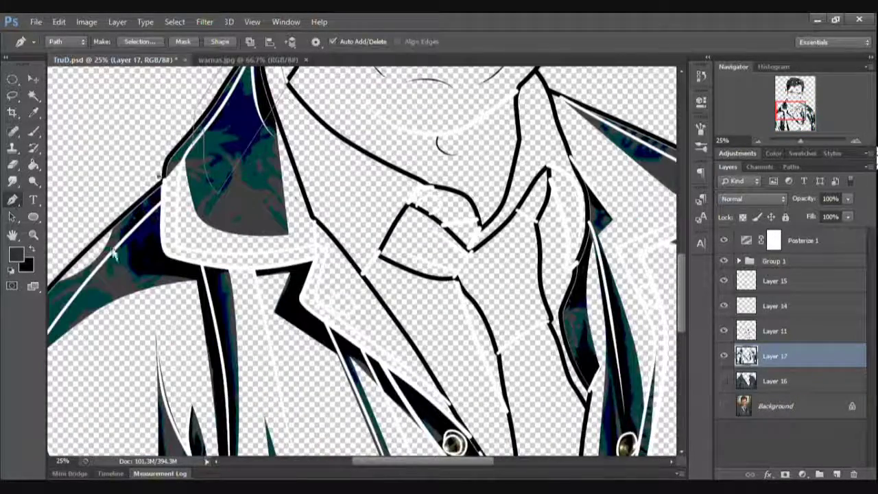
{"action": "scroll", "coordinate": [197, 288], "scroll_direction": "down", "scroll_amount": 3}
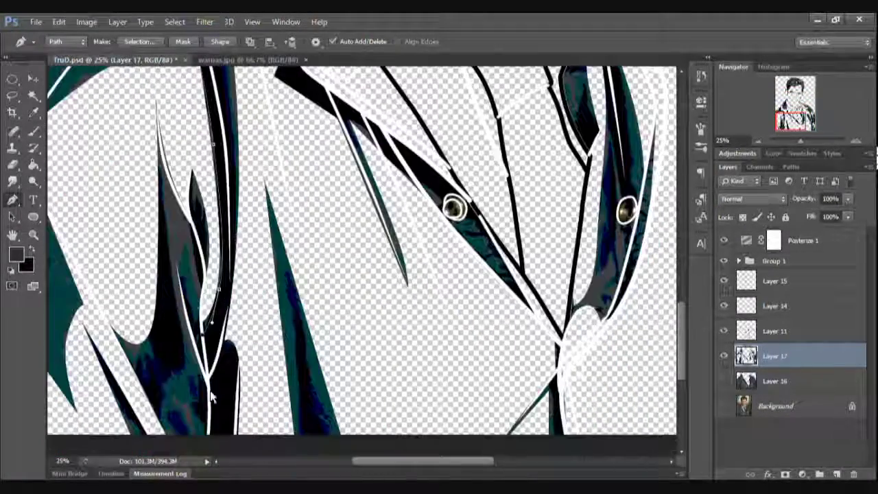
{"action": "scroll", "coordinate": [199, 376], "scroll_direction": "down", "scroll_amount": 3}
{"action": "scroll", "coordinate": [294, 274], "scroll_direction": "up", "scroll_amount": 4}
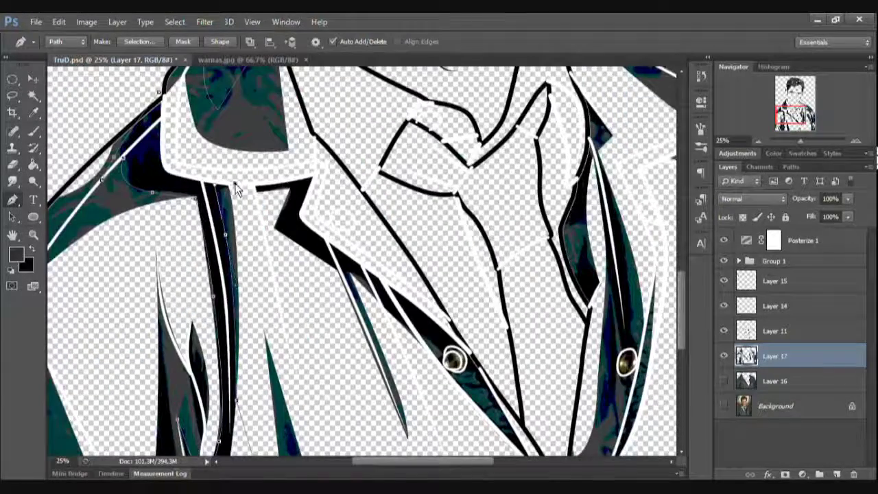
{"action": "scroll", "coordinate": [162, 177], "scroll_direction": "up", "scroll_amount": 2}
{"action": "scroll", "coordinate": [276, 317], "scroll_direction": "down", "scroll_amount": 3}
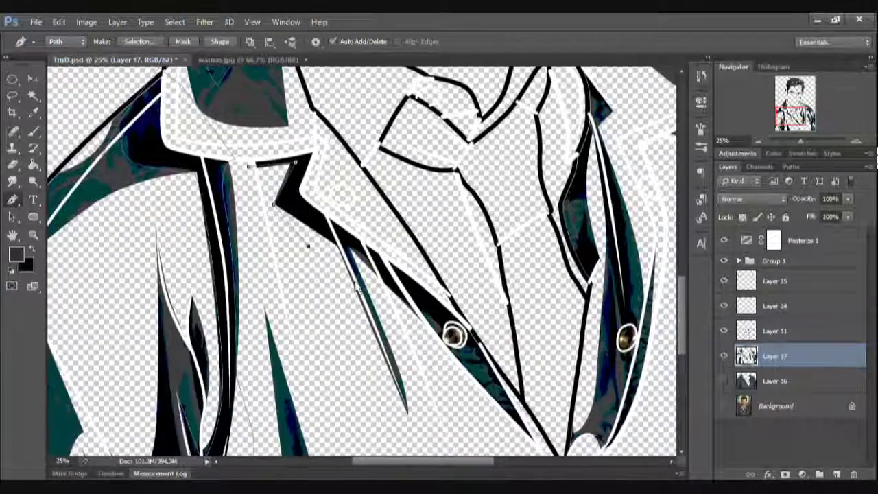
{"action": "left_click", "coordinate": [371, 259]}
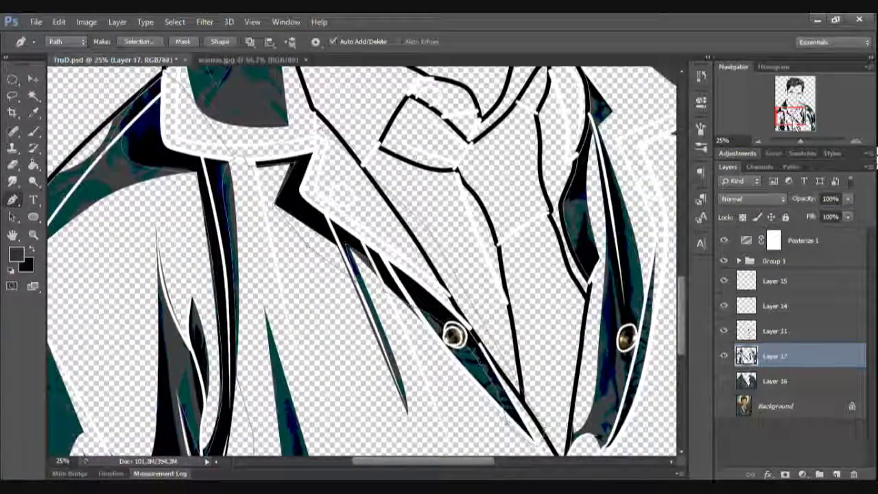
{"action": "scroll", "coordinate": [535, 373], "scroll_direction": "down", "scroll_amount": 5}
{"action": "left_click", "coordinate": [302, 390]}
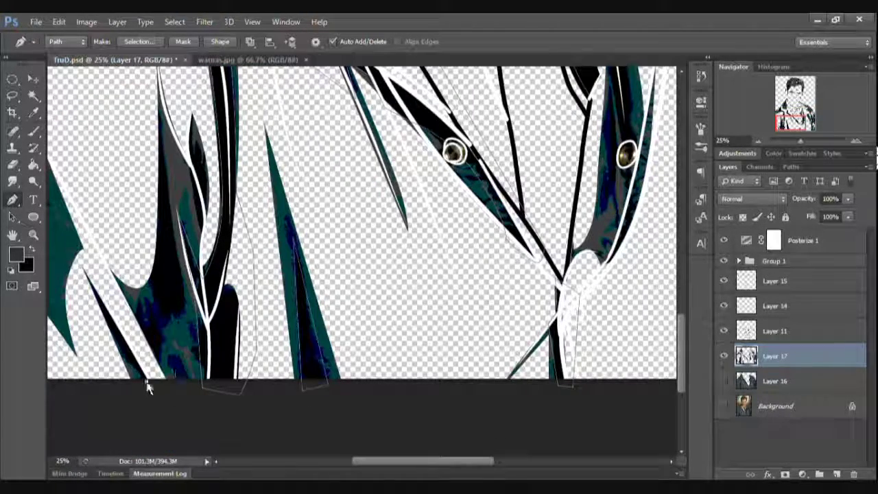
Step: Start a path from the jacket's bottom edge up along the fold
{"action": "left_click", "coordinate": [159, 388]}
{"action": "left_click", "coordinate": [163, 319]}
{"action": "left_click", "coordinate": [180, 274]}
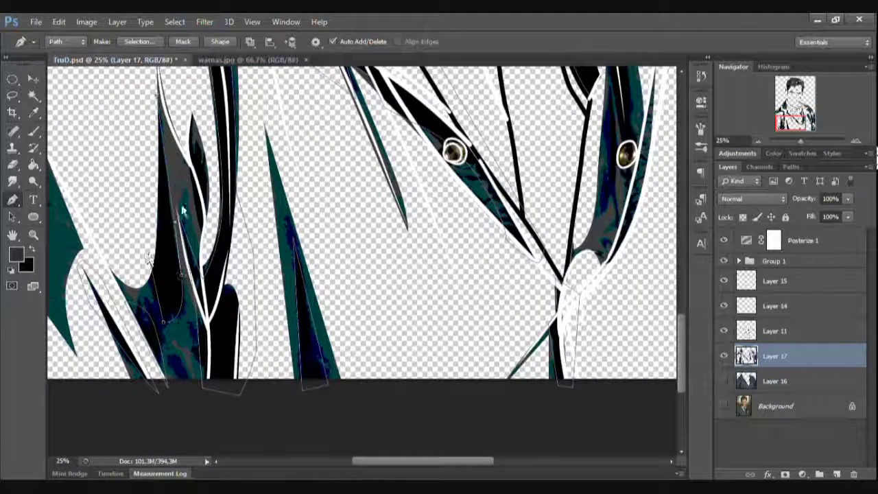
{"action": "scroll", "coordinate": [446, 408], "scroll_direction": "up", "scroll_amount": 6}
{"action": "scroll", "coordinate": [447, 408], "scroll_direction": "right", "scroll_amount": 10}
{"action": "scroll", "coordinate": [446, 408], "scroll_direction": "down", "scroll_amount": 5}
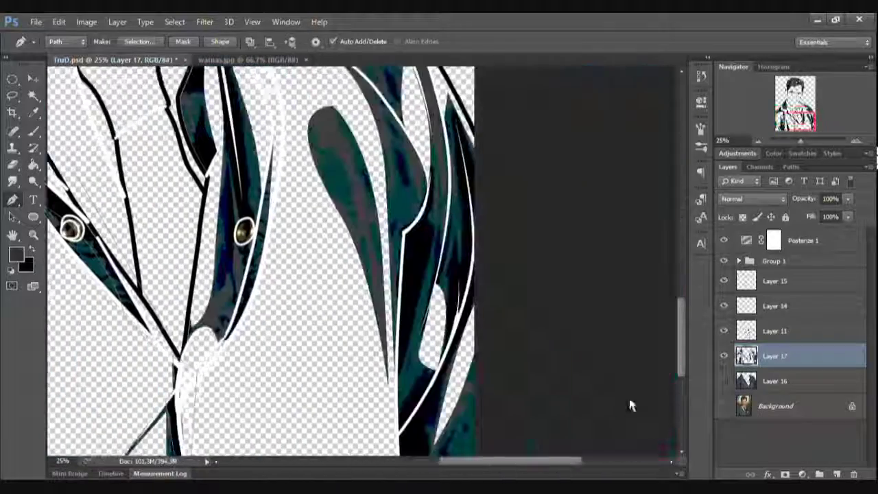
Step: Add path points along the tie's right and inner edges
{"action": "left_click", "coordinate": [476, 226]}
{"action": "scroll", "coordinate": [476, 227], "scroll_direction": "up", "scroll_amount": 3}
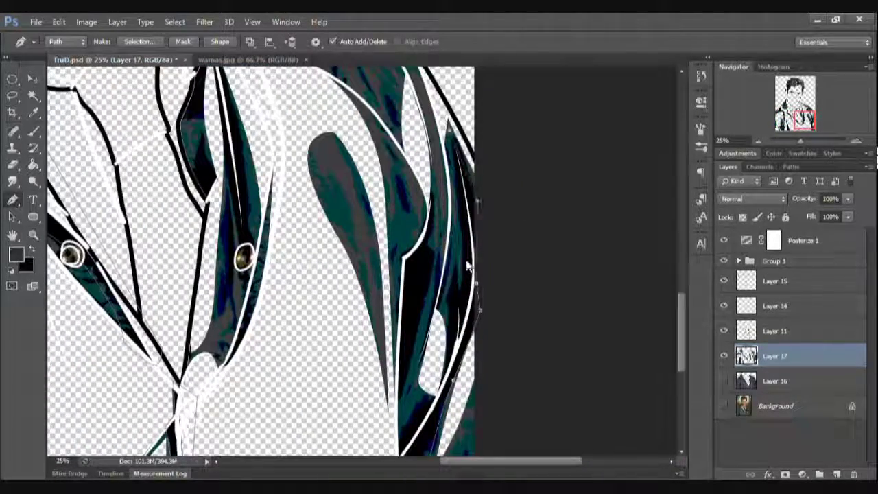
{"action": "left_click_drag", "start_coordinate": [476, 200], "coordinate": [456, 286]}
{"action": "scroll", "coordinate": [388, 442], "scroll_direction": "down", "scroll_amount": 3}
{"action": "scroll", "coordinate": [421, 412], "scroll_direction": "up", "scroll_amount": 3}
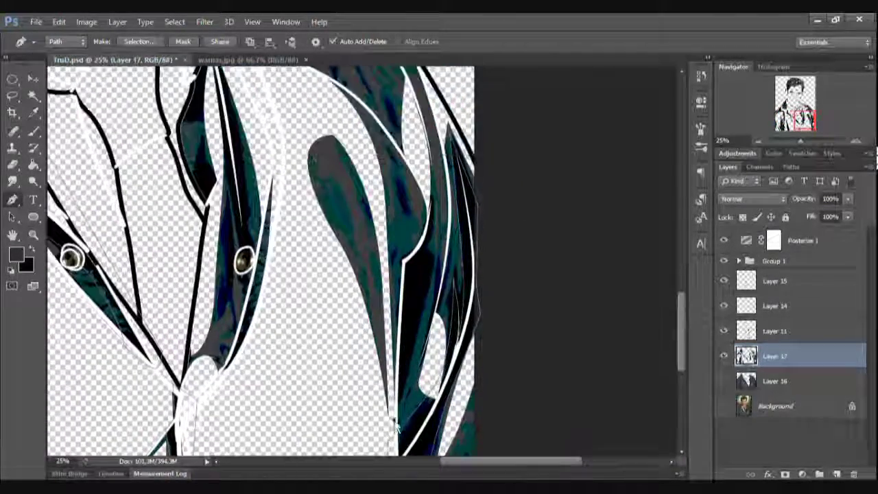
{"action": "left_click", "coordinate": [396, 410]}
Step: Zoom out to the whole jacket and create a new empty layer
{"action": "scroll", "coordinate": [396, 410], "scroll_direction": "up", "scroll_amount": 5}
{"action": "scroll", "coordinate": [350, 287], "scroll_direction": "up", "scroll_amount": 2}
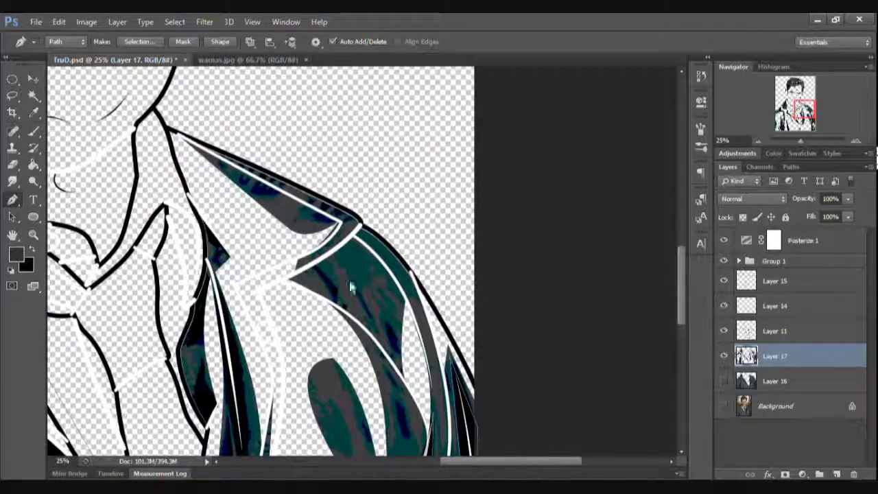
{"action": "scroll", "coordinate": [247, 191], "scroll_direction": "down", "scroll_amount": 2}
{"action": "scroll", "coordinate": [309, 206], "scroll_direction": "left", "scroll_amount": 5}
{"action": "scroll", "coordinate": [365, 214], "scroll_direction": "down", "scroll_amount": 2}
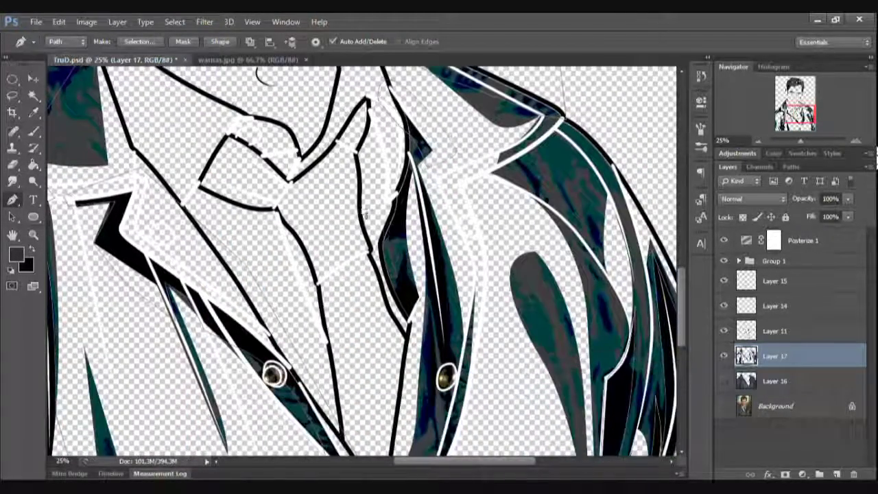
{"action": "scroll", "coordinate": [422, 328], "scroll_direction": "down", "scroll_amount": 2}
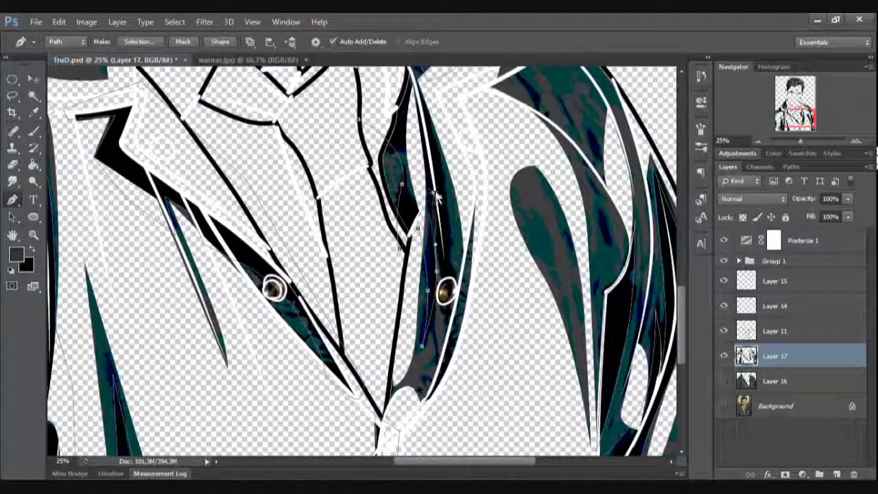
{"action": "scroll", "coordinate": [432, 192], "scroll_direction": "up", "scroll_amount": 2}
{"action": "left_click", "coordinate": [756, 142]}
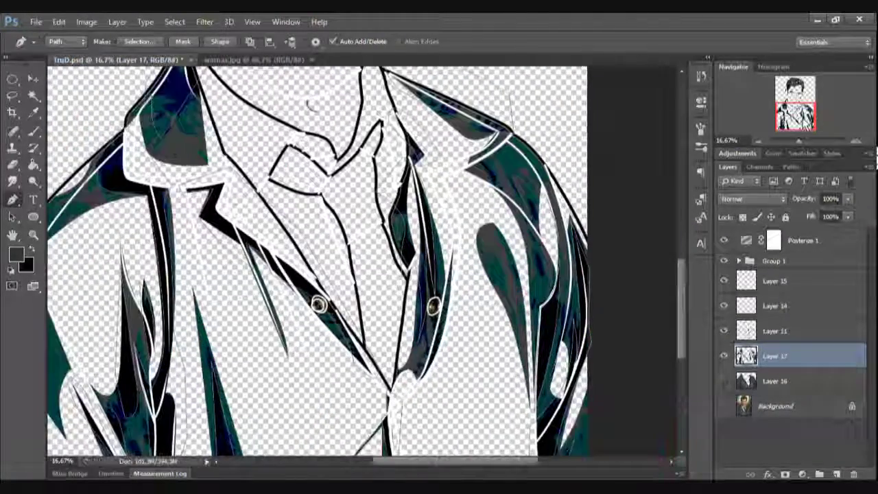
{"action": "key", "text": "ctrl+shift+n"}
Step: Show Layer 16 again, stamp visible layers into Layer 18, and stroke the path with tapered white lines
{"action": "key", "text": "Return"}
{"action": "left_click", "coordinate": [724, 406]}
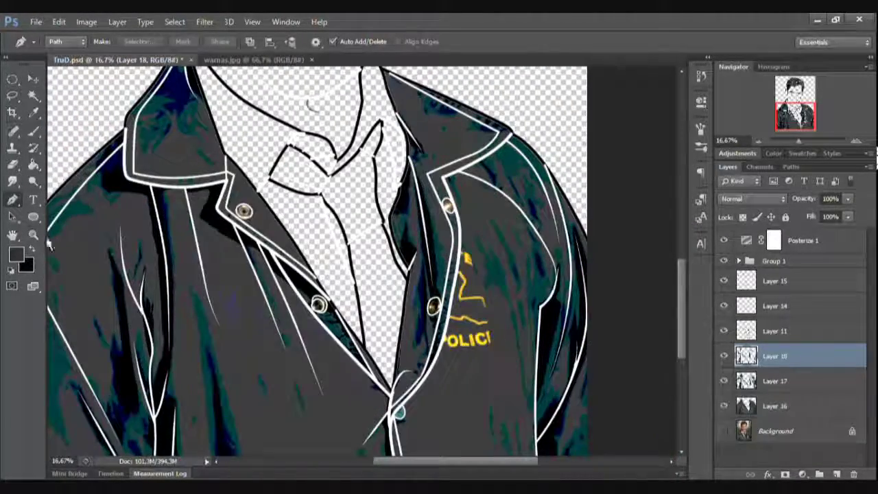
{"action": "key", "text": "ctrl+alt+shift+e"}
{"action": "key", "text": "Return"}
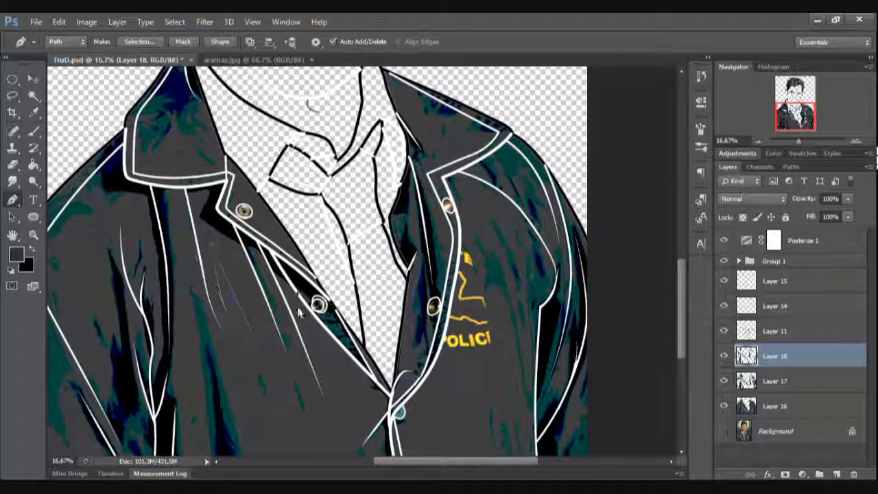
Step: Draw a new fold path along the jacket edge and convert it to a selection
{"action": "left_click", "coordinate": [307, 350]}
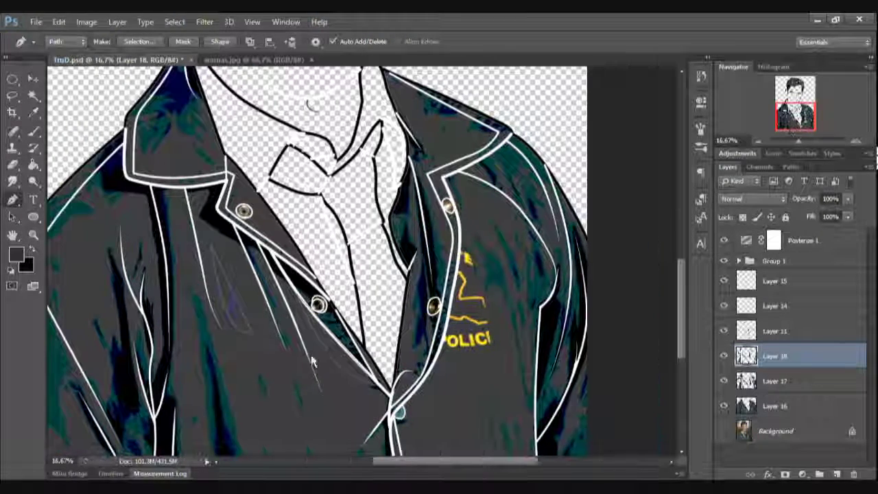
{"action": "left_click", "coordinate": [423, 266]}
{"action": "left_click", "coordinate": [139, 41]}
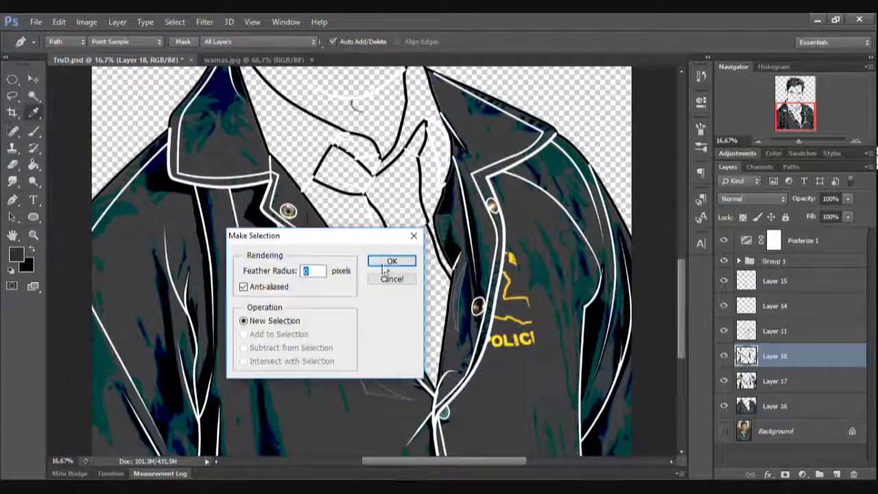
{"action": "key", "text": "Return"}
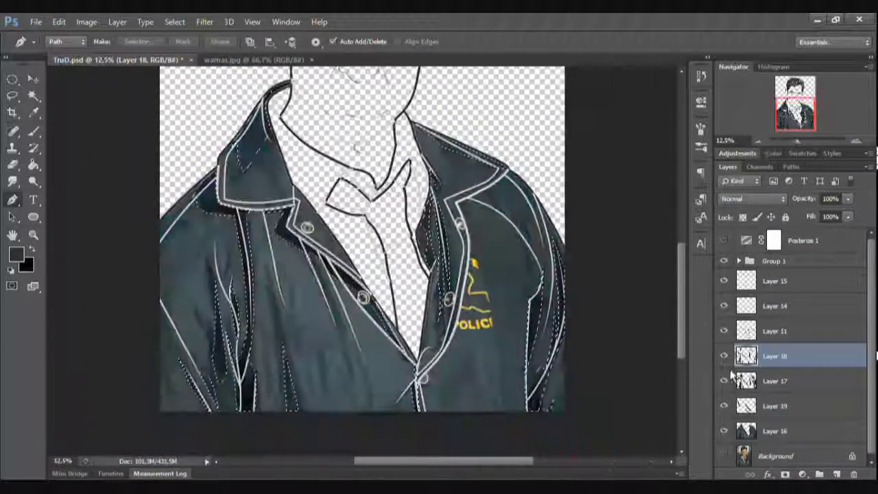
Step: Pick a dark teal from wamas.jpg and brush it into the selected jacket folds
{"action": "left_click", "coordinate": [254, 59]}
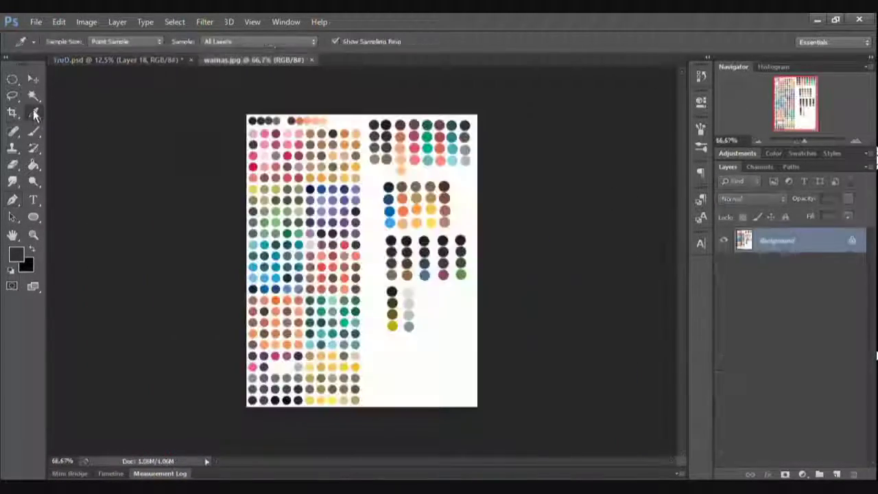
{"action": "left_click", "coordinate": [173, 61]}
{"action": "key", "text": "b"}
{"action": "right_click", "coordinate": [275, 148]}
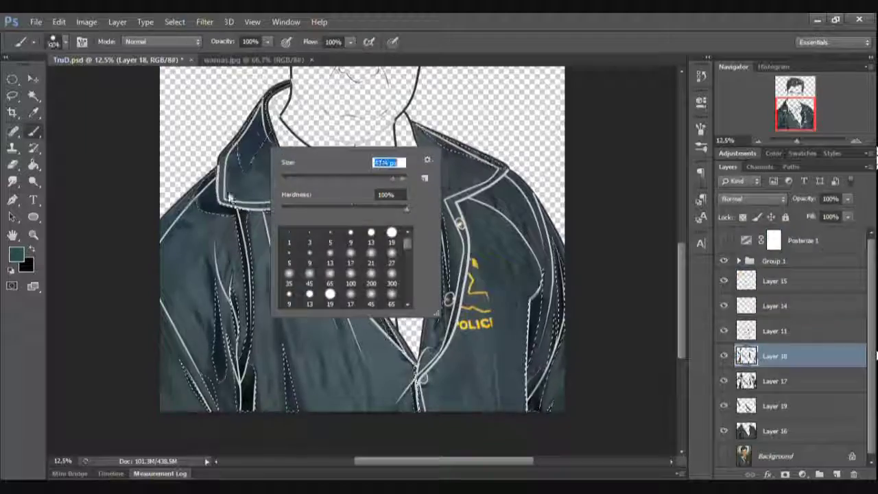
{"action": "key", "text": "Return"}
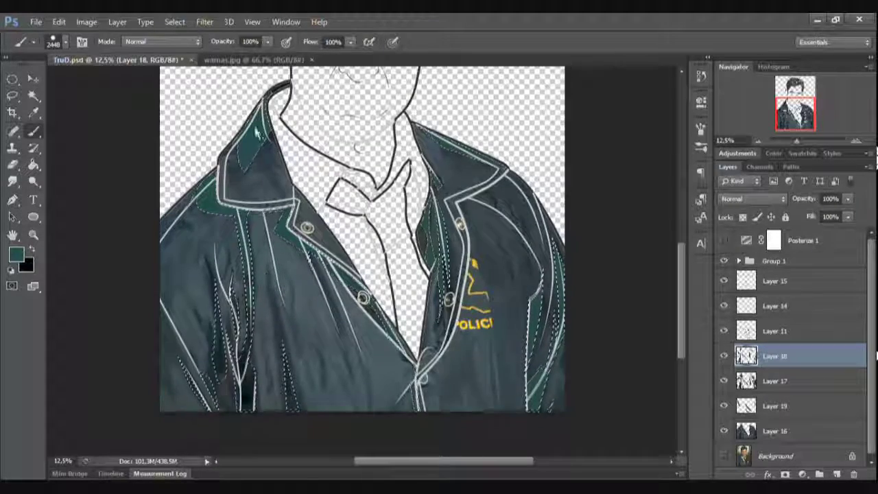
{"action": "left_click", "coordinate": [505, 318]}
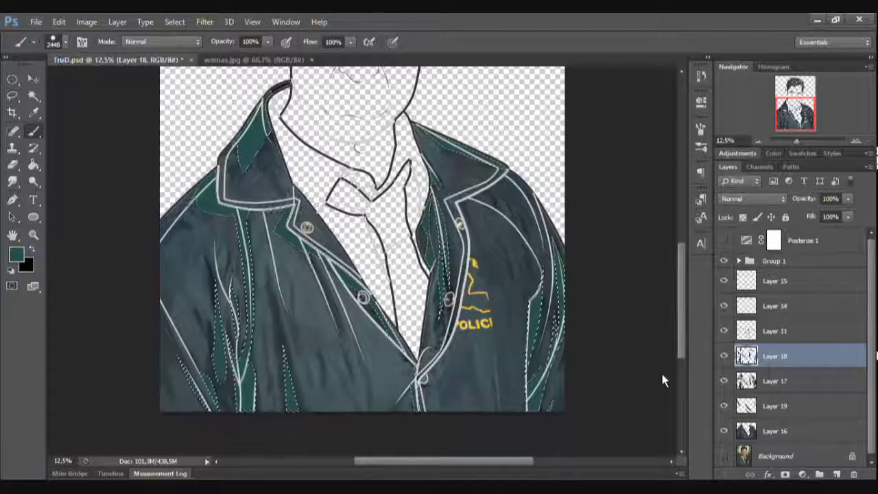
Step: Save the document and make Layer 17 the active layer
{"action": "key", "text": "ctrl+s"}
{"action": "left_click", "coordinate": [748, 382]}
{"action": "left_click", "coordinate": [259, 61]}
Step: Sample a bright teal from the swatches and paint it over the selected jacket areas
{"action": "key", "text": "i"}
{"action": "left_click", "coordinate": [274, 227]}
{"action": "left_click", "coordinate": [117, 60]}
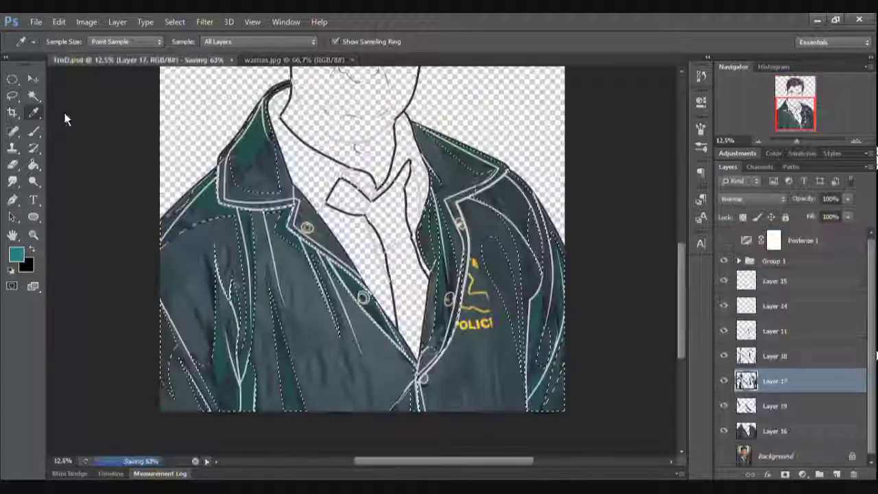
{"action": "left_click", "coordinate": [33, 132]}
{"action": "left_click_drag", "start_coordinate": [226, 206], "coordinate": [463, 416]}
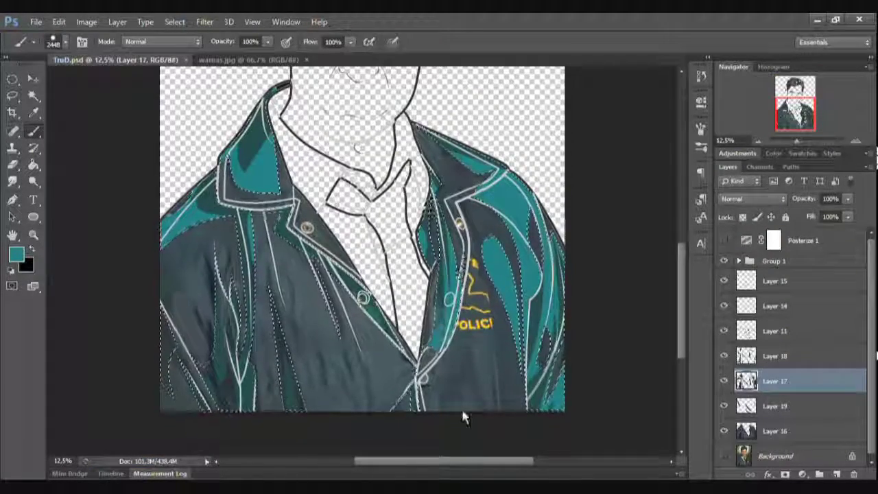
Step: Make Layer 19 active and sample a lighter teal from the swatch sheet
{"action": "left_click", "coordinate": [774, 406]}
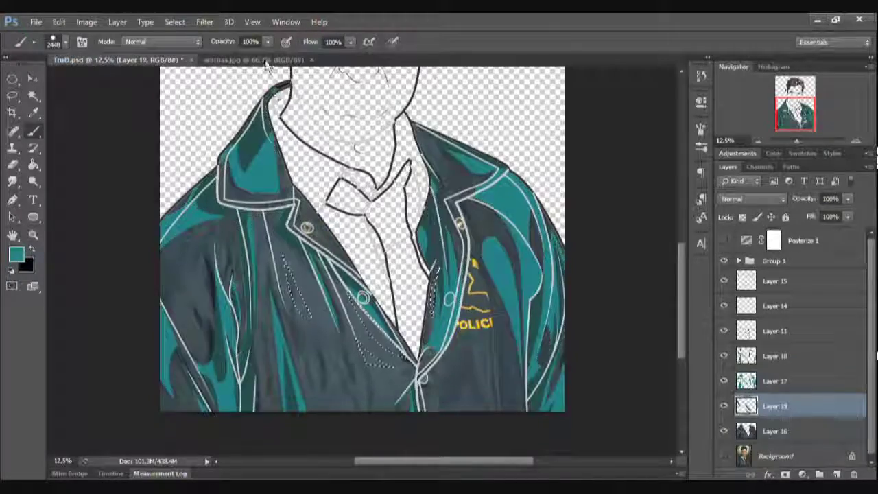
{"action": "left_click", "coordinate": [254, 60]}
{"action": "key", "text": "i"}
{"action": "left_click", "coordinate": [384, 137]}
{"action": "left_click", "coordinate": [117, 60]}
{"action": "key", "text": "b"}
Step: On new Layer 20, fill the jacket with a green-teal base colour
{"action": "left_click", "coordinate": [837, 474]}
{"action": "left_click", "coordinate": [254, 60]}
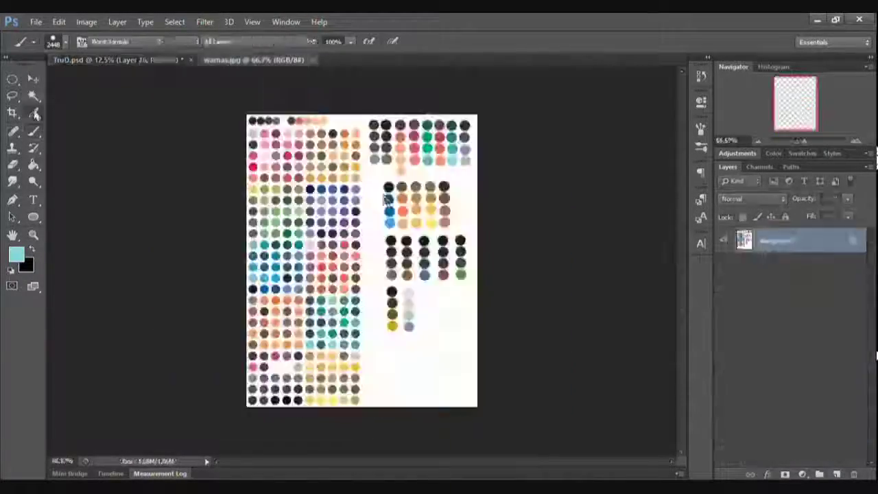
{"action": "left_click", "coordinate": [116, 60]}
{"action": "left_click", "coordinate": [254, 60]}
{"action": "left_click", "coordinate": [427, 156], "text": "alt"}
{"action": "left_click", "coordinate": [117, 60]}
{"action": "left_click", "coordinate": [336, 317]}
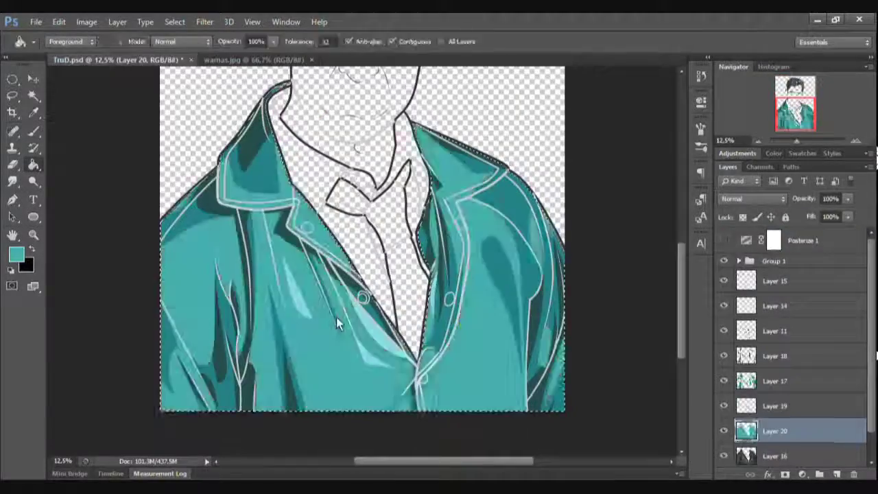
Step: Clear the selection, make Layer 14 active, zoom out and save
{"action": "key", "text": "m"}
{"action": "left_click", "coordinate": [775, 306]}
{"action": "left_click", "coordinate": [758, 141]}
{"action": "key", "text": "ctrl+s"}
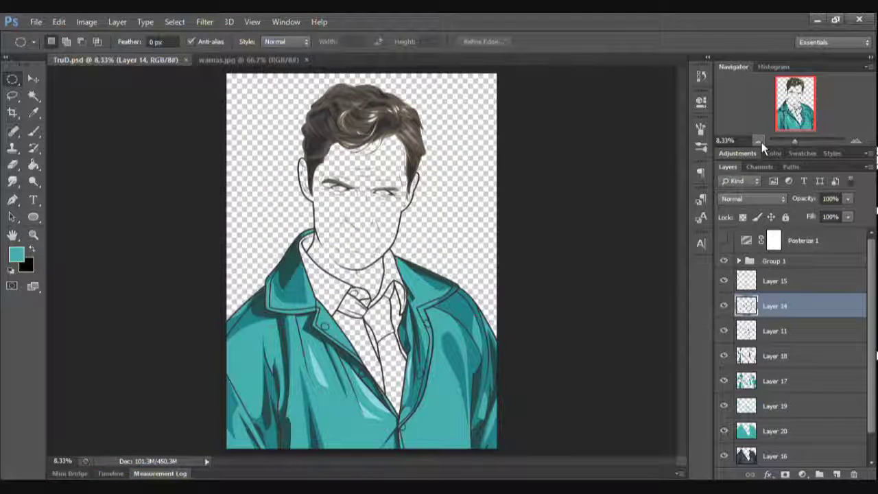
Step: Group jacket colour Layers 18–20 and merge the group into a single copy layer, then save
{"action": "left_click", "coordinate": [775, 356]}
{"action": "left_click", "coordinate": [776, 432], "text": "shift"}
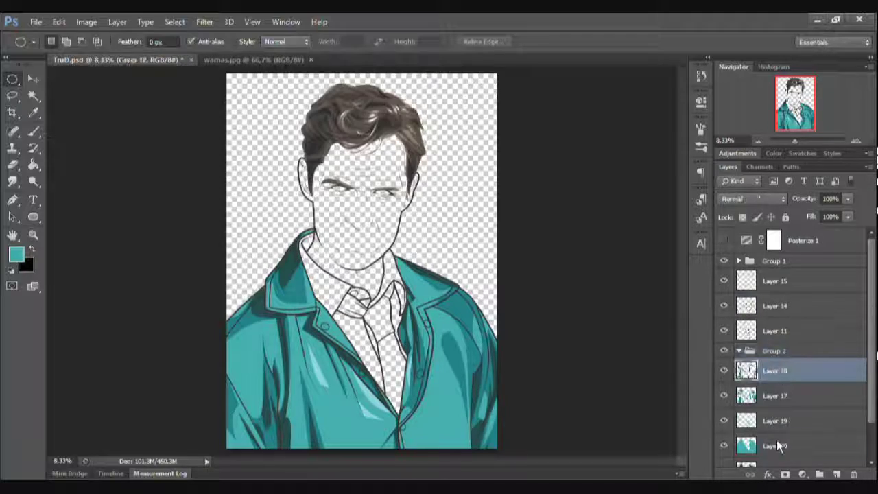
{"action": "key", "text": "ctrl+g"}
{"action": "right_click", "coordinate": [740, 352]}
{"action": "left_click", "coordinate": [669, 353]}
{"action": "key", "text": "ctrl+s"}
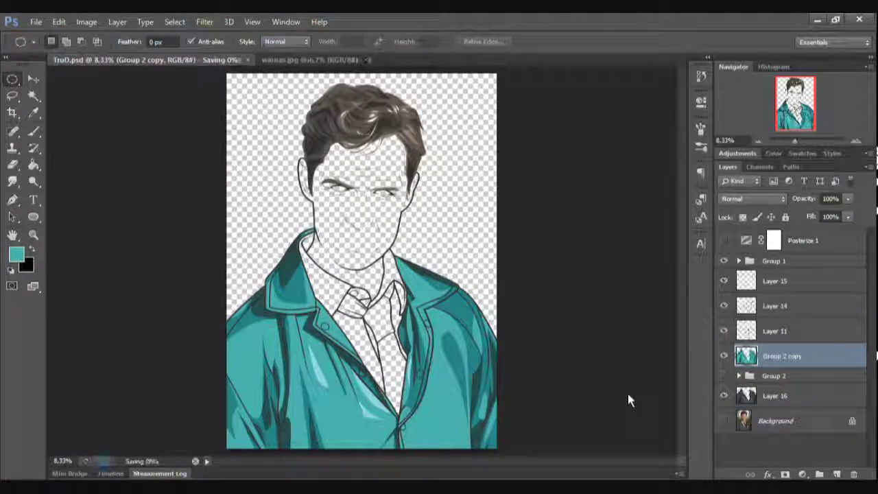
Step: Lighten the merged jacket's teal with a Hue/Saturation lightness adjustment
{"action": "left_click", "coordinate": [856, 141]}
{"action": "left_click", "coordinate": [856, 141]}
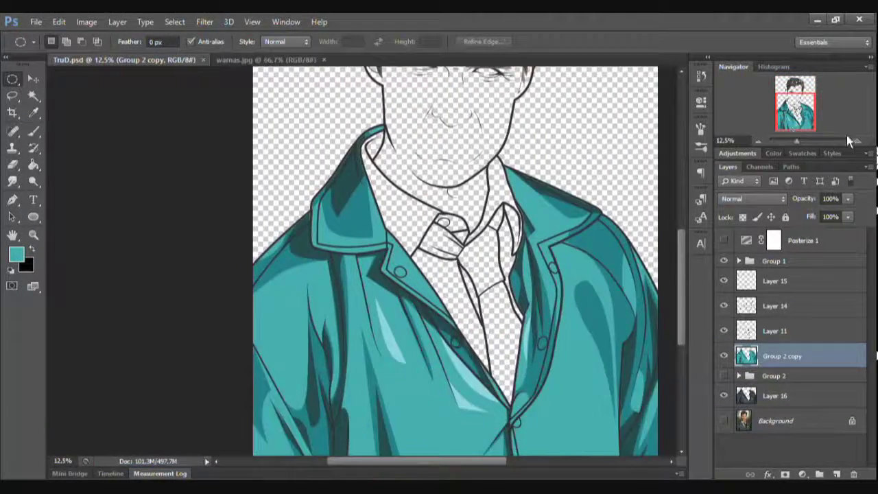
{"action": "left_click", "coordinate": [856, 141]}
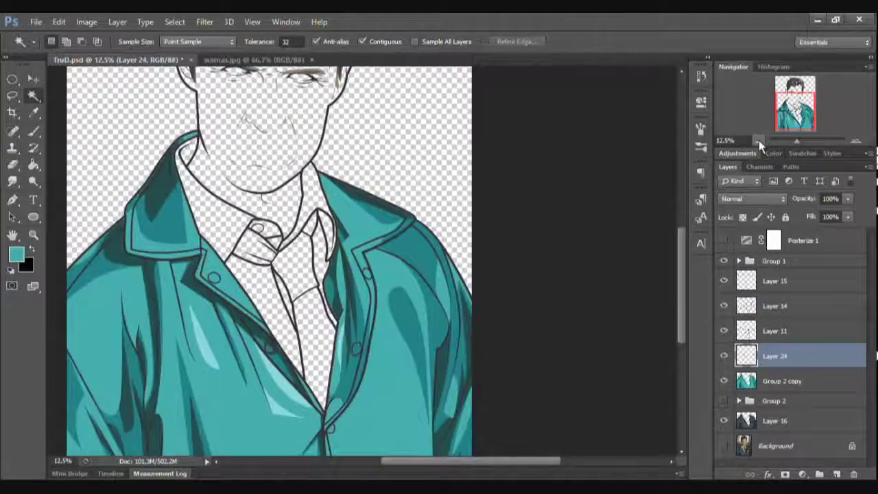
{"action": "left_click", "coordinate": [758, 140]}
{"action": "key", "text": "ctrl+u"}
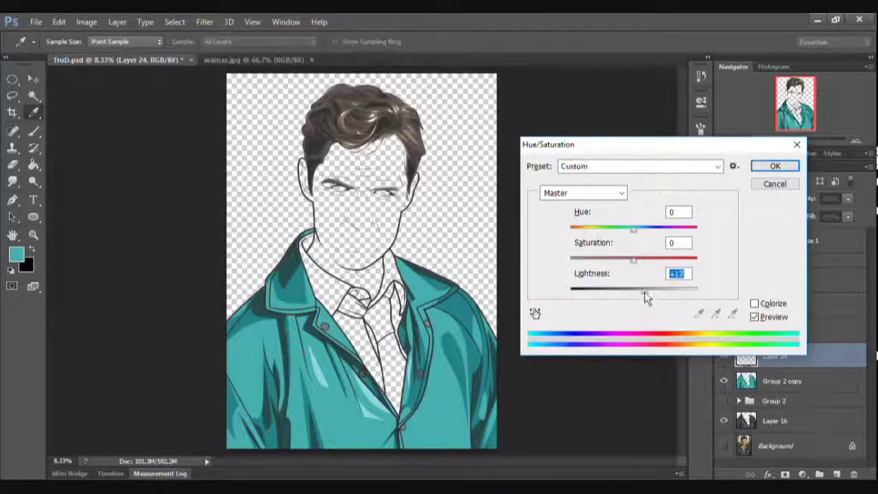
{"action": "left_click", "coordinate": [775, 166]}
{"action": "key", "text": "ctrl+plus"}
{"action": "left_click_drag", "start_coordinate": [796, 120], "coordinate": [796, 127]}
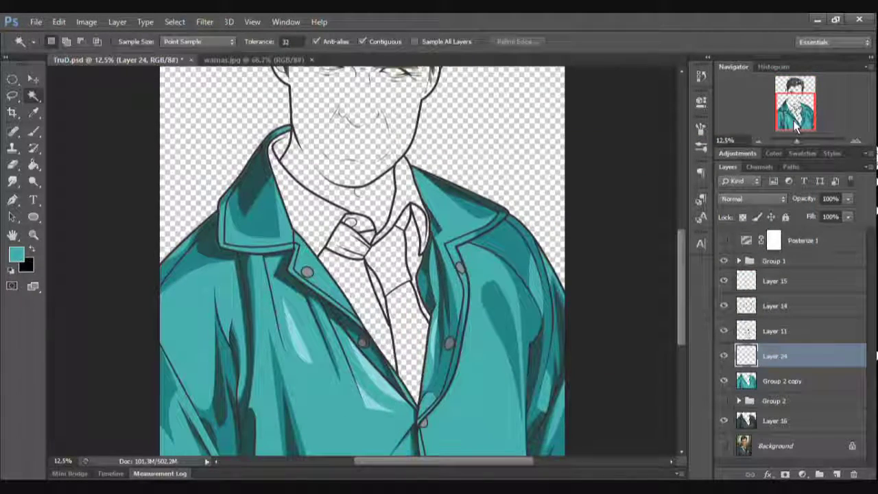
Step: Brighten the jacket with Levels, setting the white input to 201
{"action": "key", "text": "ctrl+l"}
{"action": "left_click_drag", "start_coordinate": [738, 286], "coordinate": [702, 286]}
{"action": "left_click", "coordinate": [779, 157]}
{"action": "left_click", "coordinate": [758, 139]}
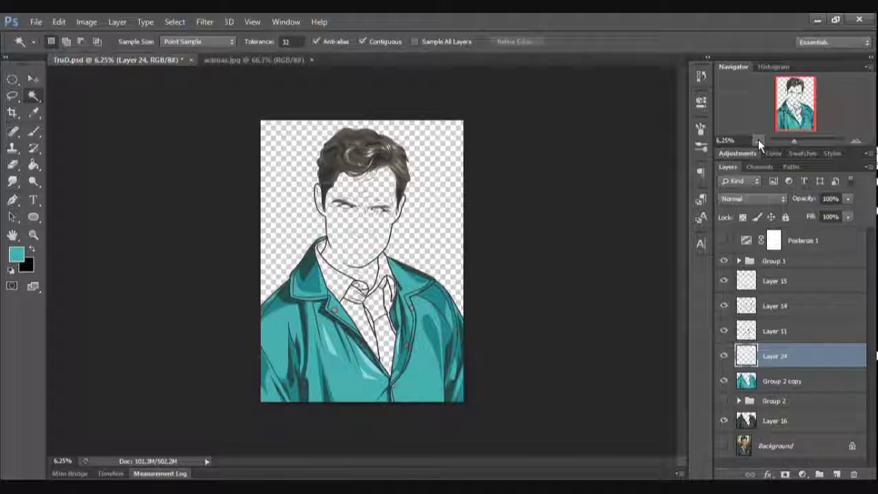
Step: Save the document and trace a five-anchor Pen path along the right eyebrow
{"action": "left_click", "coordinate": [857, 141]}
{"action": "key", "text": "ctrl+s"}
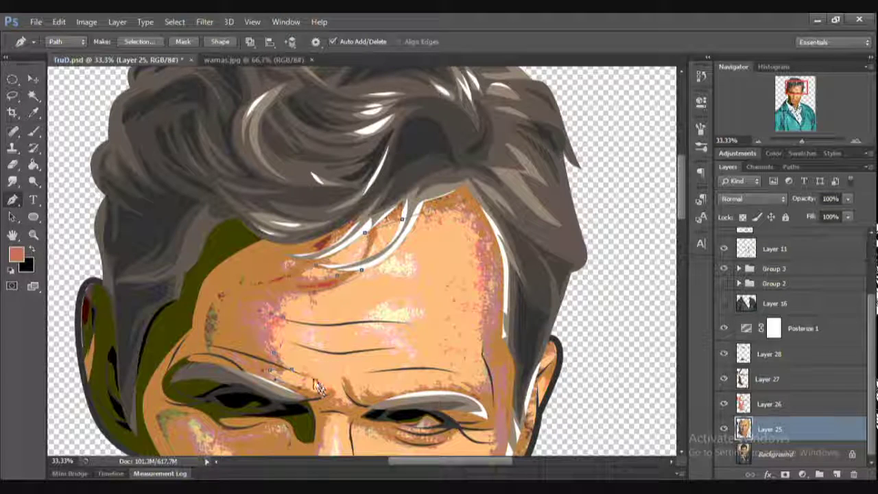
{"action": "left_click", "coordinate": [340, 376]}
{"action": "left_click", "coordinate": [394, 389]}
{"action": "left_click", "coordinate": [435, 381]}
{"action": "left_click", "coordinate": [462, 380]}
{"action": "left_click", "coordinate": [480, 382]}
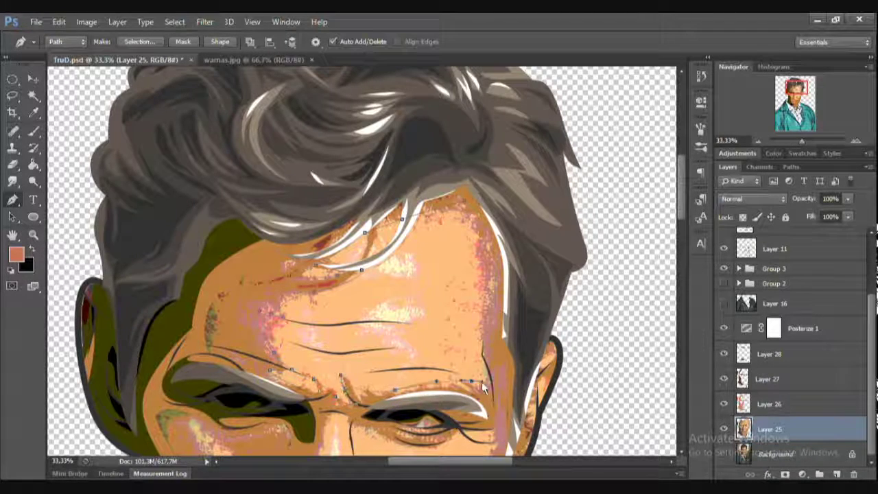
Step: Trace a short two-anchor path along the bottom of the nose, then zoom out to the whole portrait
{"action": "scroll", "coordinate": [461, 214], "scroll_direction": "down", "scroll_amount": 5}
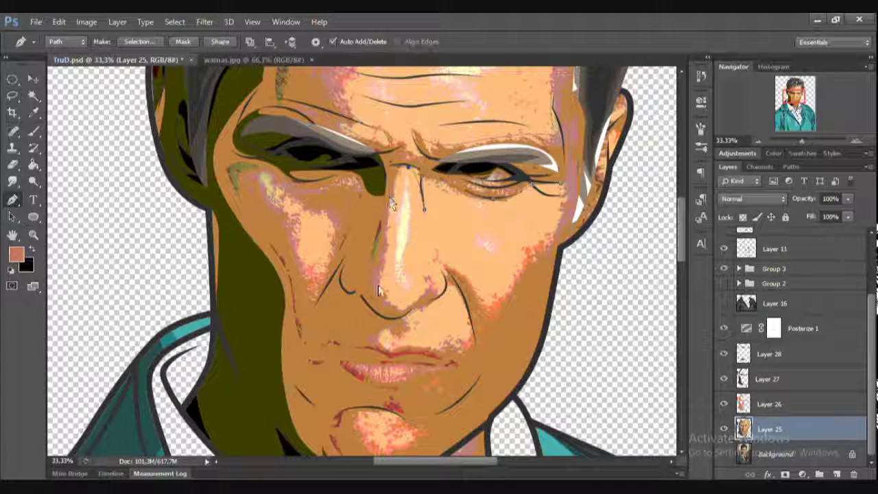
{"action": "left_click", "coordinate": [398, 309]}
{"action": "left_click", "coordinate": [427, 308]}
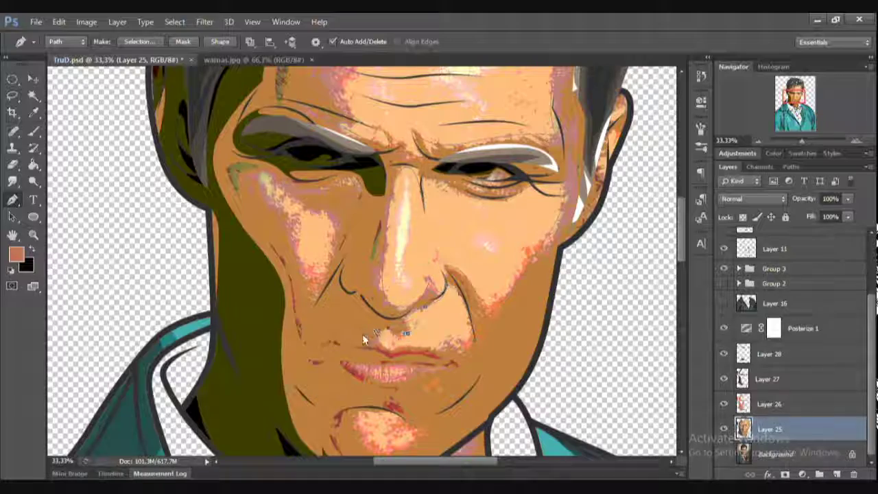
{"action": "left_click_drag", "start_coordinate": [795, 98], "coordinate": [796, 94]}
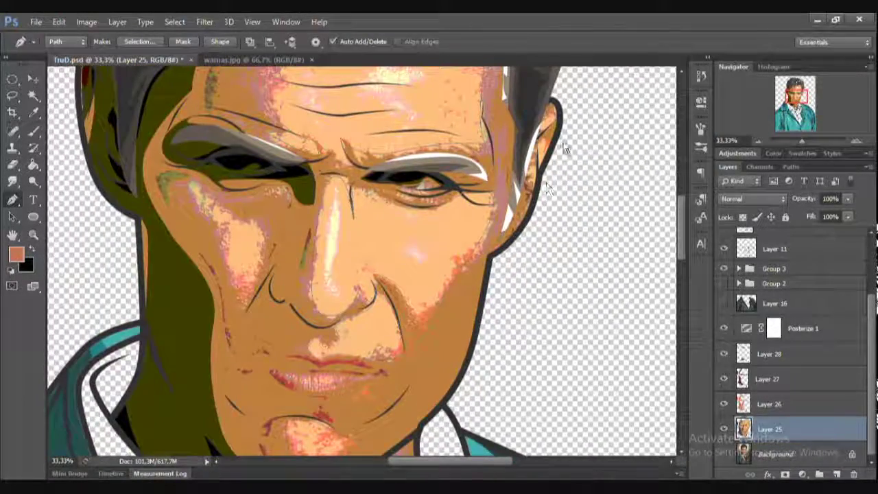
{"action": "key", "text": "ctrl+minus"}
{"action": "key", "text": "ctrl+minus"}
{"action": "key", "text": "ctrl+minus"}
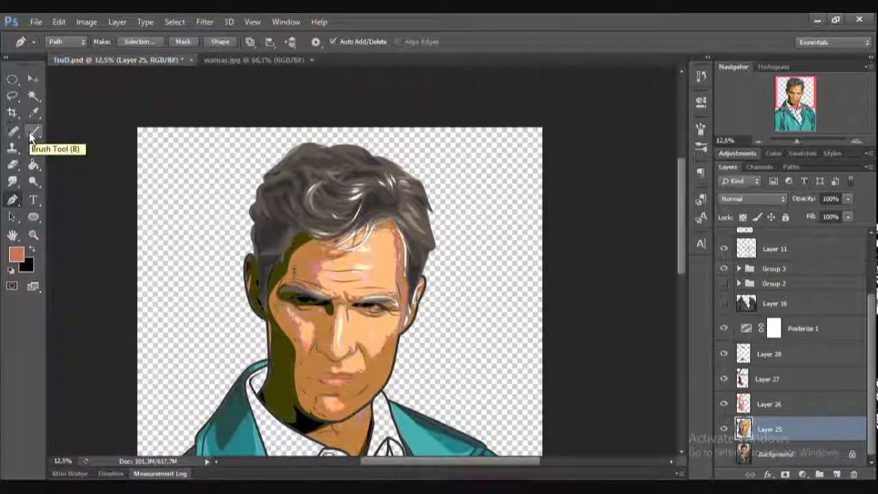
Step: Frame the forehead and hair, and sample a peach skin tone from the swatches with the Eyedropper
{"action": "key", "text": "ctrl+plus"}
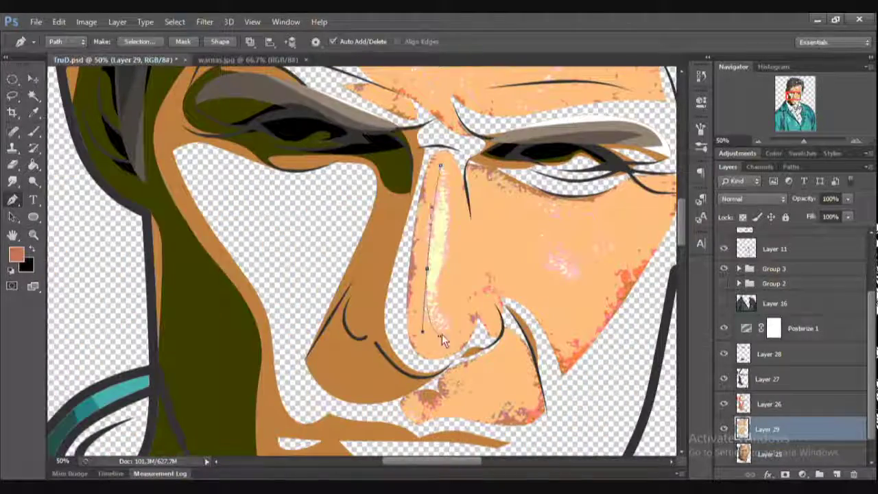
{"action": "left_click", "coordinate": [758, 140]}
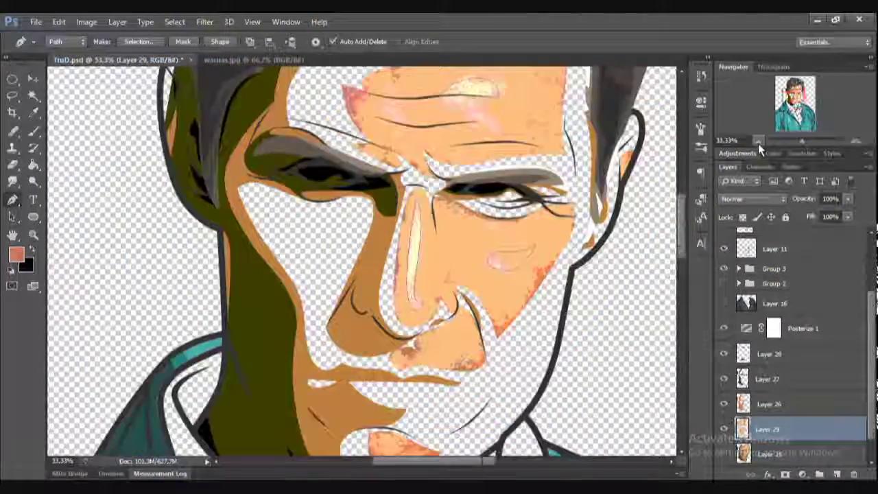
{"action": "left_click_drag", "start_coordinate": [796, 104], "coordinate": [797, 96]}
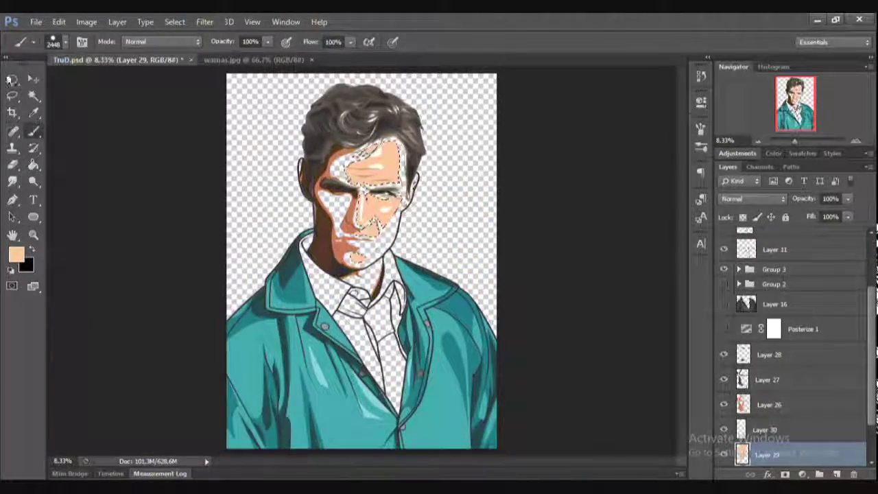
{"action": "key", "text": "i"}
{"action": "left_click", "coordinate": [254, 60]}
{"action": "left_click", "coordinate": [141, 61]}
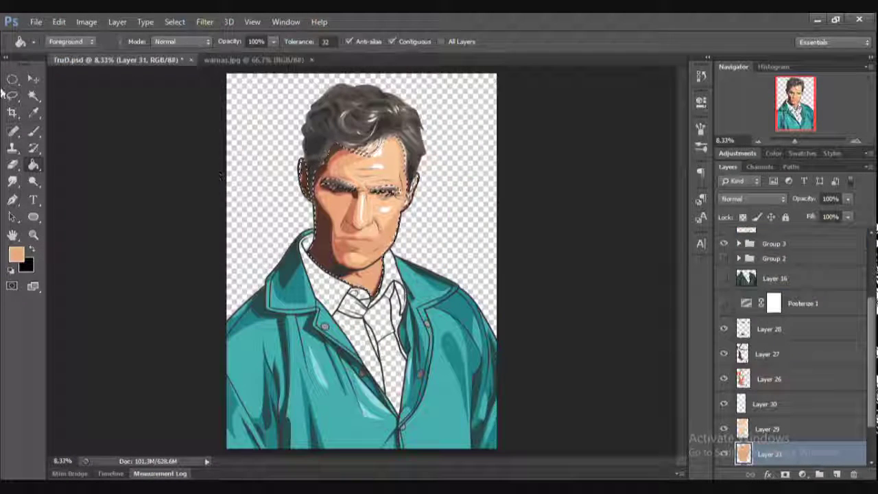
{"action": "key", "text": "m"}
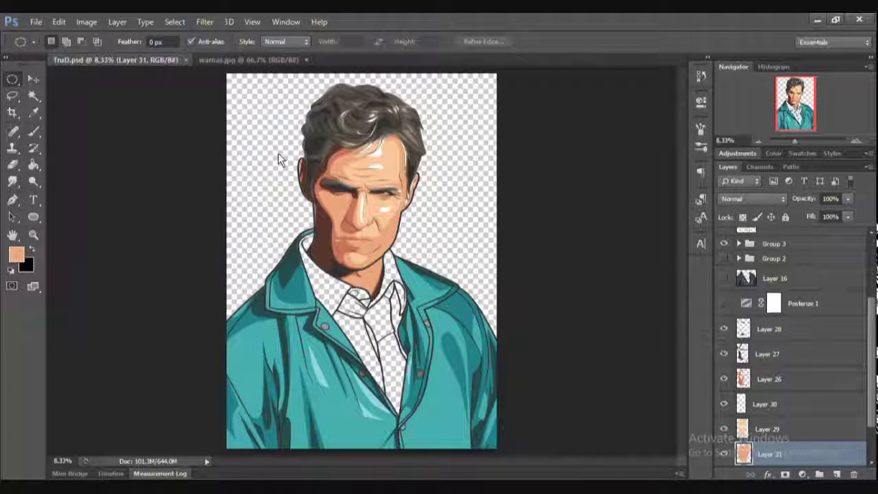
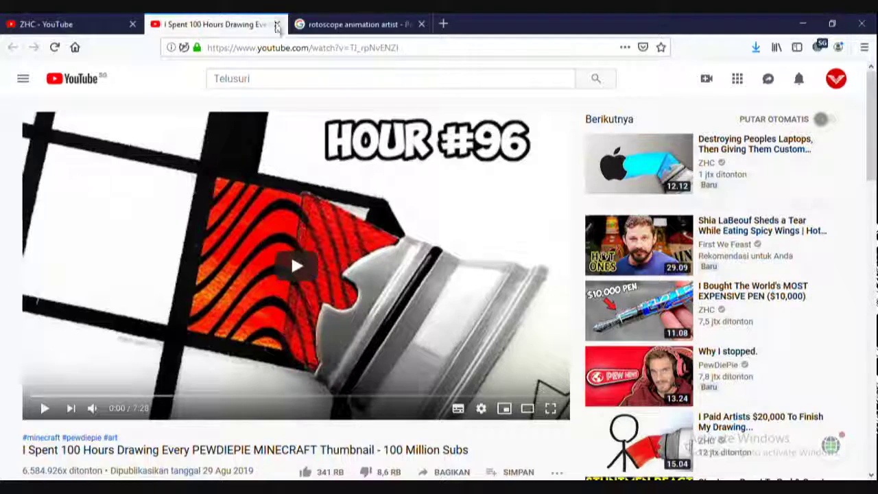
Step: Close the 'I Spent 100 Hours Drawing' YouTube tab and go back to the Photoshop portrait
{"action": "left_click", "coordinate": [273, 24]}
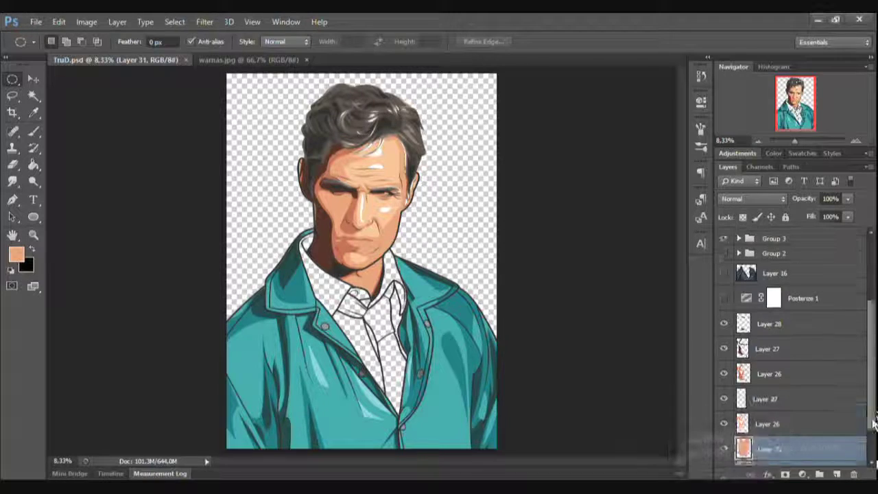
Step: Group the face layers into Group 4, add a merged Group 4 copy, and hide it
{"action": "key", "text": "ctrl+g"}
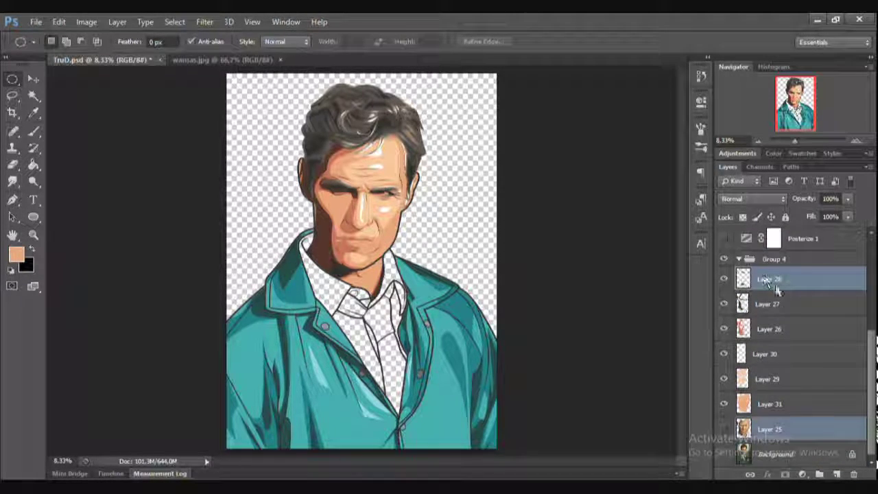
{"action": "left_click", "coordinate": [739, 430]}
{"action": "right_click", "coordinate": [766, 430]}
{"action": "left_click", "coordinate": [772, 297]}
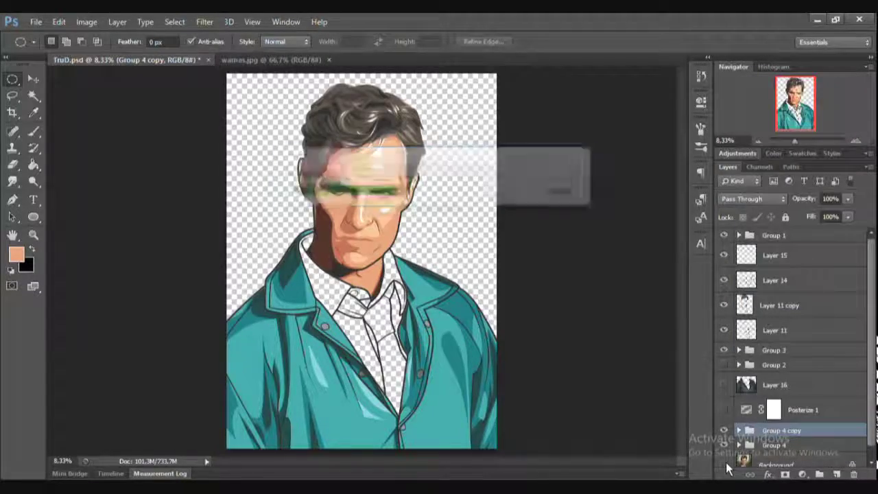
{"action": "scroll", "coordinate": [871, 308], "scroll_direction": "down", "scroll_amount": 3}
{"action": "scroll", "coordinate": [796, 356], "scroll_direction": "up", "scroll_amount": 3}
{"action": "left_click", "coordinate": [774, 434]}
{"action": "left_click", "coordinate": [723, 414]}
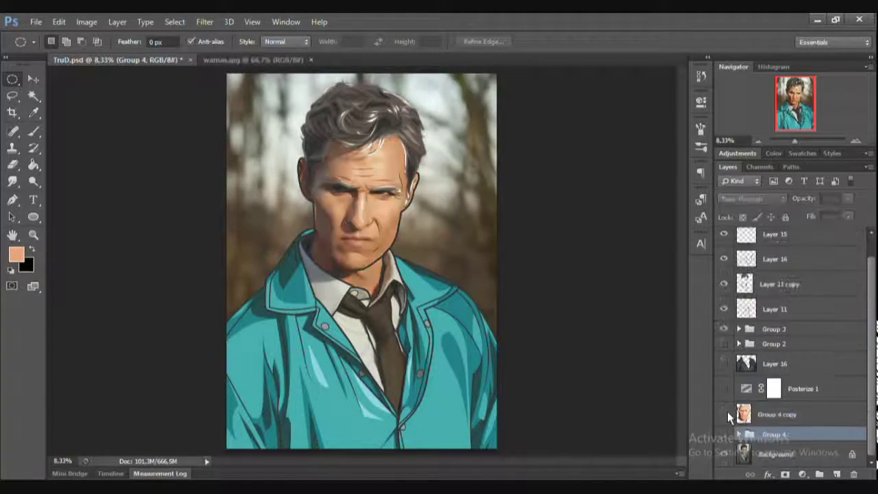
Step: Zoom in on the lips and toggle the Group 4 copy to compare it with the photo
{"action": "left_click_drag", "start_coordinate": [794, 141], "coordinate": [804, 141]}
{"action": "left_click", "coordinate": [796, 113]}
{"action": "key", "text": "ctrl+plus"}
{"action": "key", "text": "ctrl+plus"}
{"action": "key", "text": "ctrl+plus"}
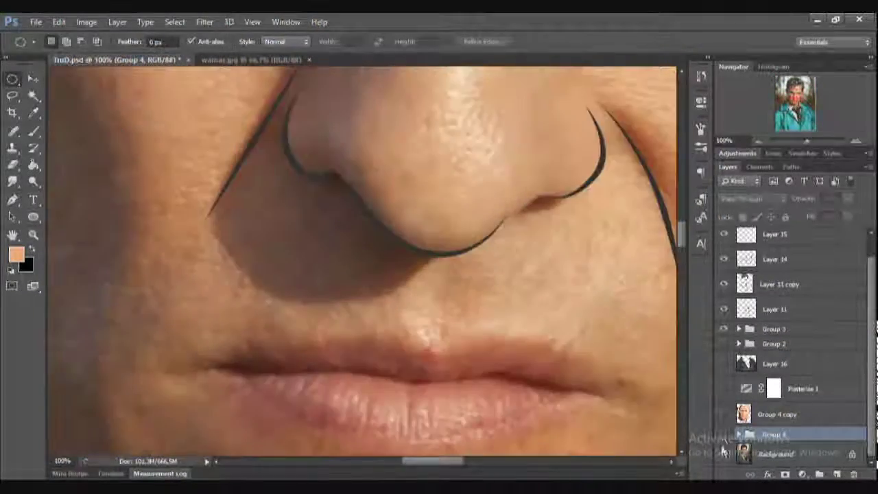
{"action": "left_click", "coordinate": [724, 414]}
{"action": "key", "text": "p"}
{"action": "left_click", "coordinate": [723, 415]}
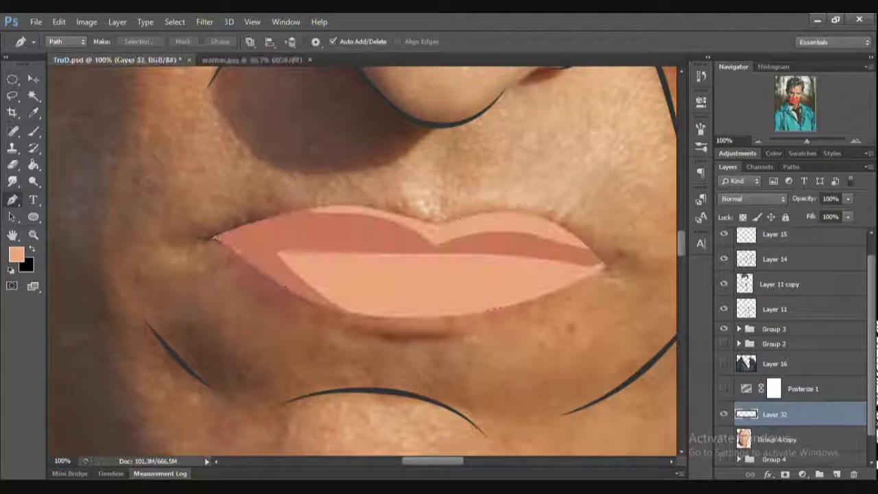
{"action": "left_click_drag", "start_coordinate": [683, 248], "coordinate": [682, 201]}
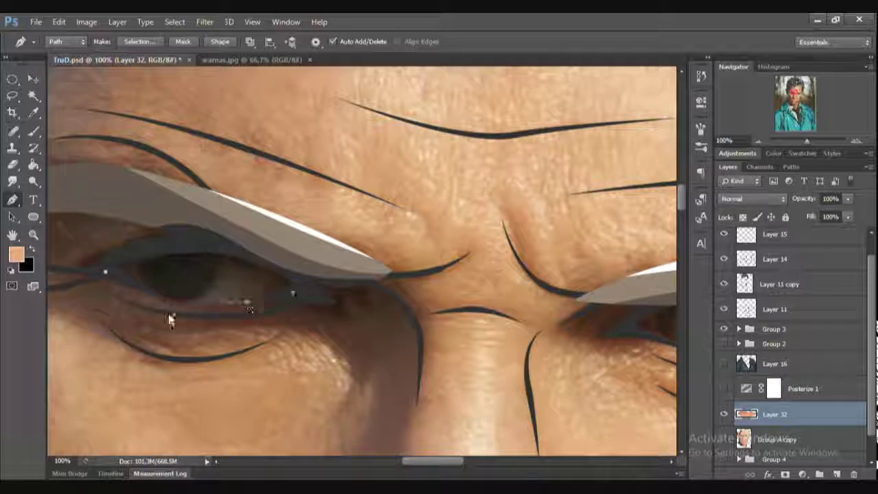
{"action": "scroll", "coordinate": [173, 250], "scroll_direction": "right", "scroll_amount": 2}
{"action": "scroll", "coordinate": [386, 364], "scroll_direction": "right", "scroll_amount": 10}
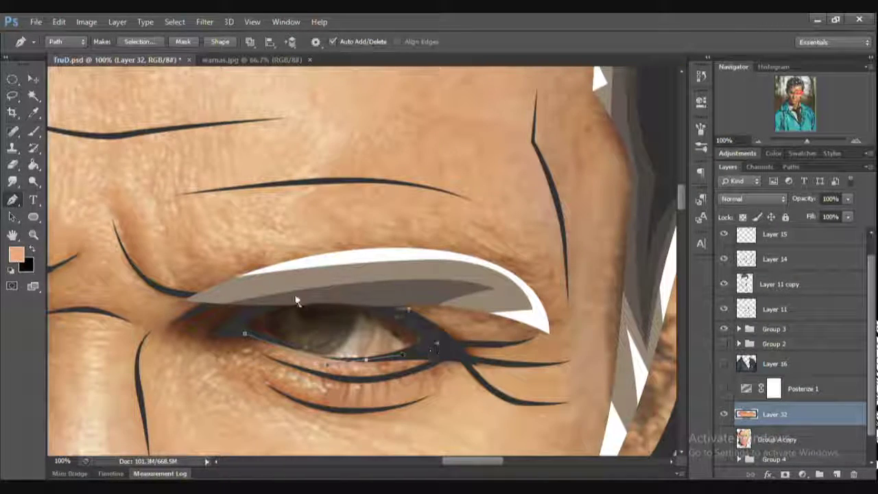
Step: Paint dark shading over the left eye with the Brush
{"action": "key", "text": "ctrl+minus"}
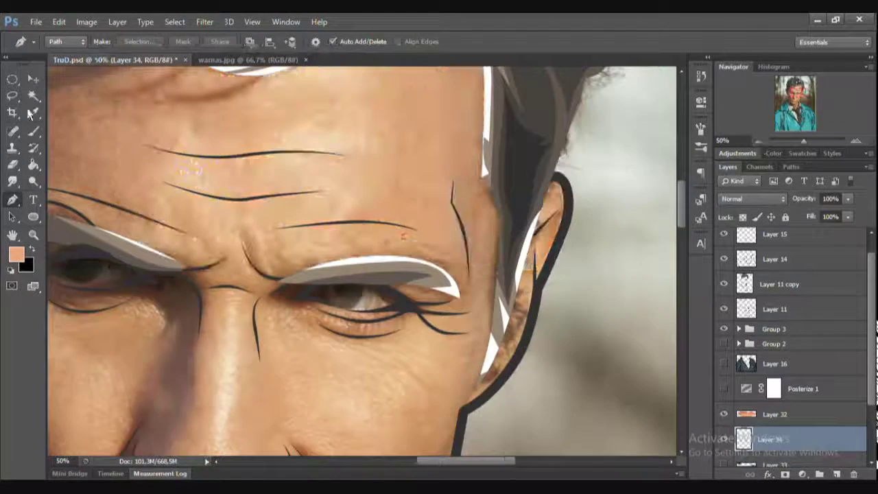
{"action": "key", "text": "b"}
{"action": "right_click", "coordinate": [322, 273]}
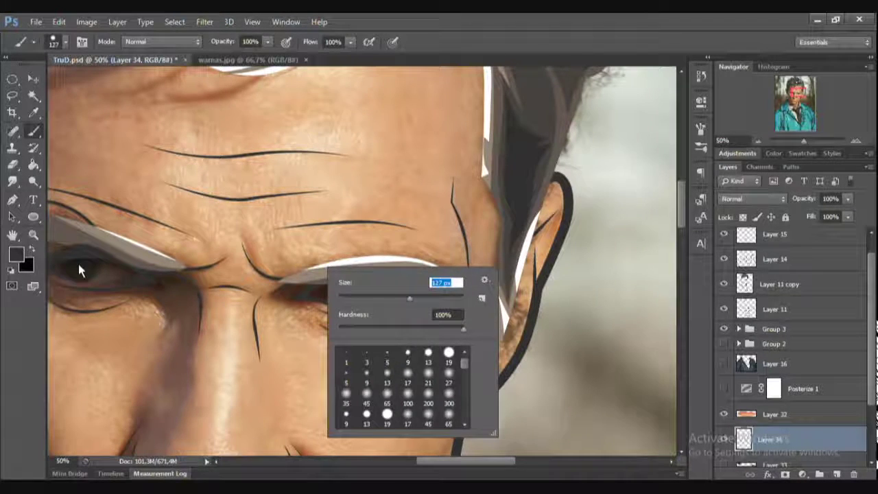
{"action": "left_click", "coordinate": [79, 271]}
{"action": "scroll", "coordinate": [788, 384], "scroll_direction": "down", "scroll_amount": 1}
Step: Load and clear the eye selection, move Layer 34 below Layer 33, and select Layer 32
{"action": "left_click", "coordinate": [746, 406], "text": "ctrl"}
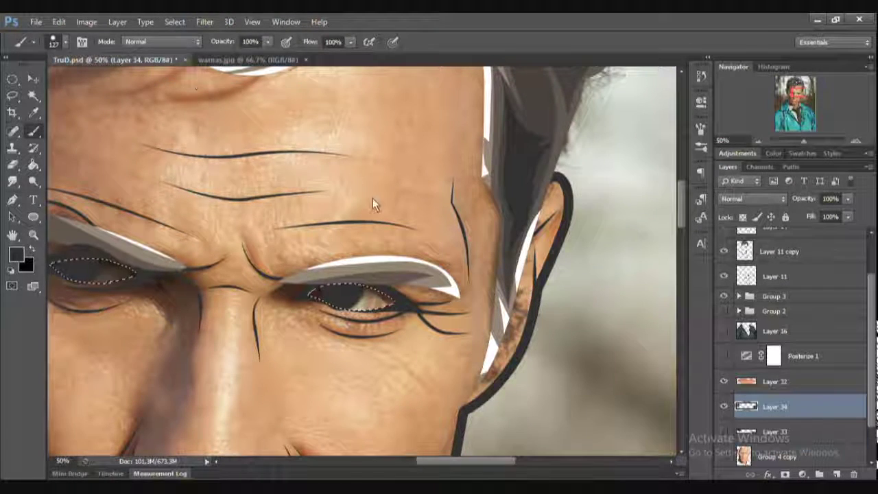
{"action": "key", "text": "m"}
{"action": "key", "text": "ctrl+d"}
{"action": "left_click_drag", "start_coordinate": [768, 406], "coordinate": [729, 439]}
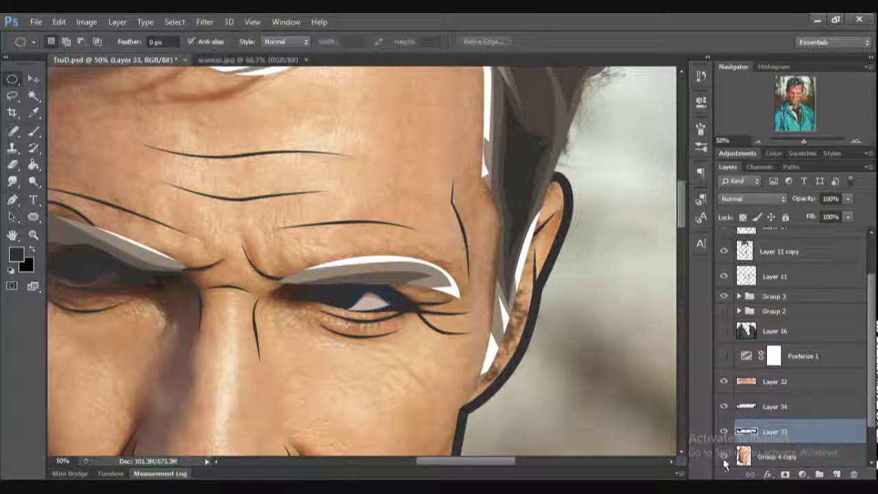
{"action": "left_click", "coordinate": [757, 140]}
{"action": "left_click", "coordinate": [762, 407]}
Step: Shift Layer 32's hue to -10 with Hue/Saturation
{"action": "key", "text": "alt+bracketright"}
{"action": "key", "text": "ctrl+u"}
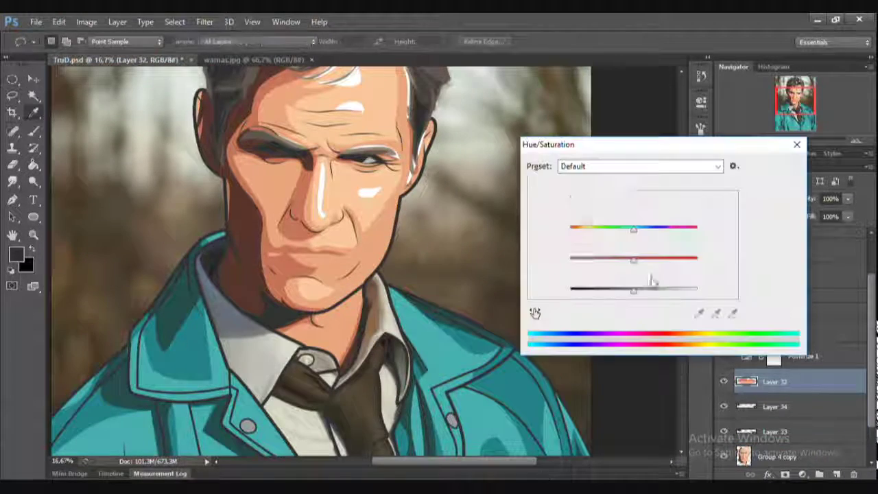
{"action": "type", "text": "-10"}
{"action": "key", "text": "Return"}
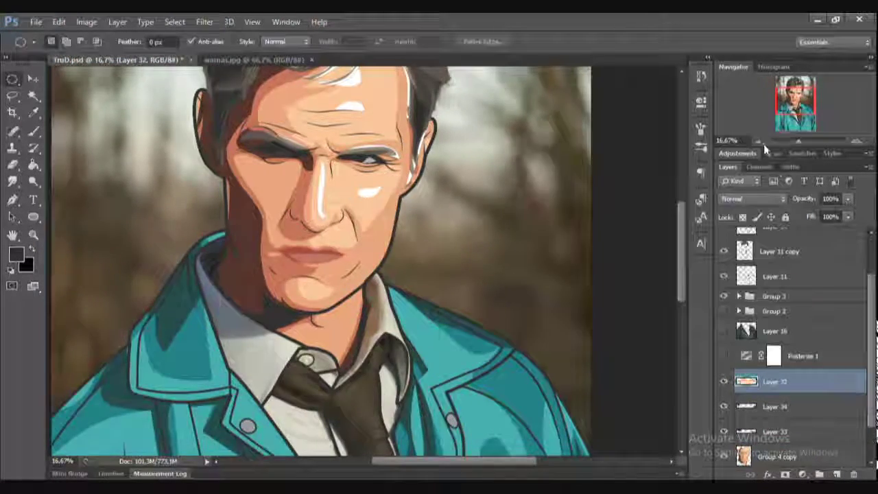
Step: Add a new Layer 35 above the Background and fill it with the Paint Bucket
{"action": "left_click", "coordinate": [758, 140]}
{"action": "left_click", "coordinate": [758, 140]}
{"action": "key", "text": "alt+comma"}
{"action": "left_click", "coordinate": [33, 165]}
{"action": "left_click", "coordinate": [471, 453]}
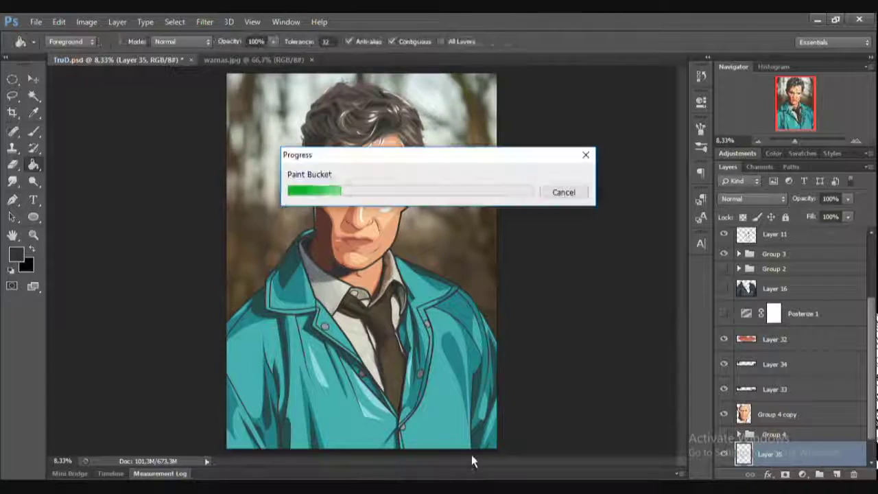
{"action": "left_click", "coordinate": [856, 141]}
Step: Group Layer 32 through Group 4 into Group 5, then hide Layer 11
{"action": "left_click", "coordinate": [775, 314]}
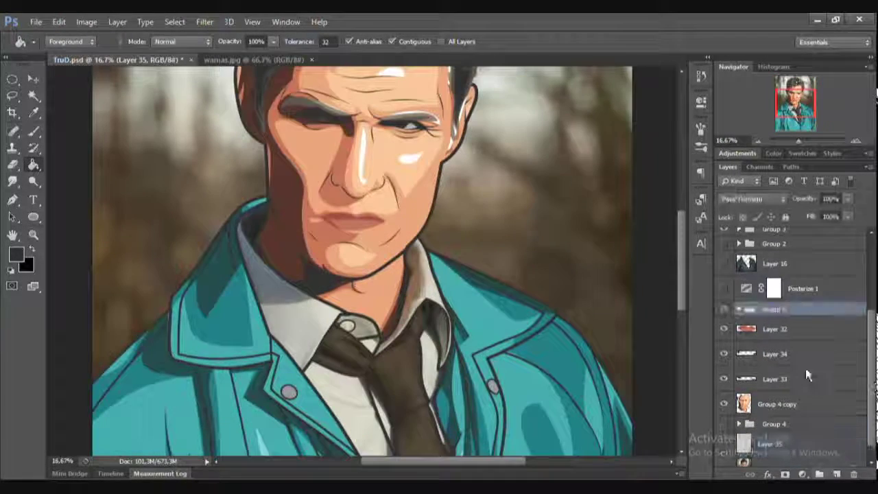
{"action": "left_click", "coordinate": [774, 409], "text": "shift"}
{"action": "key", "text": "ctrl+g"}
{"action": "scroll", "coordinate": [872, 346], "scroll_direction": "up", "scroll_amount": 3}
{"action": "left_click", "coordinate": [774, 316]}
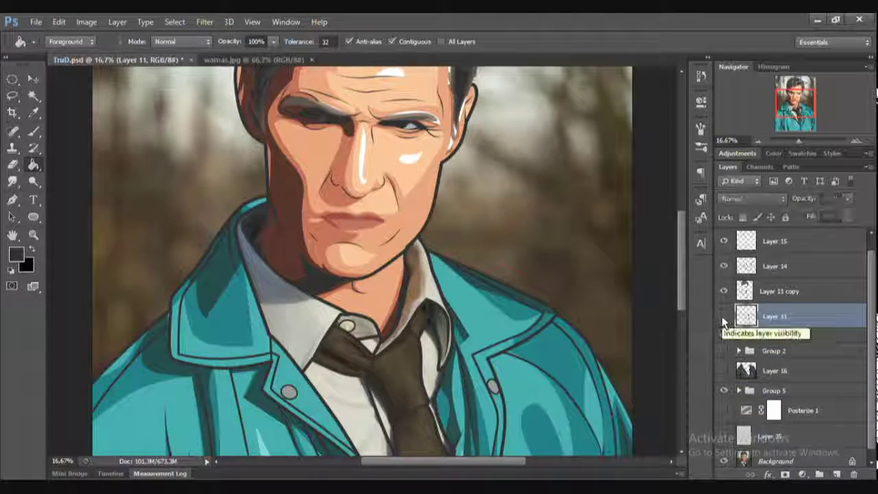
{"action": "left_click", "coordinate": [723, 316]}
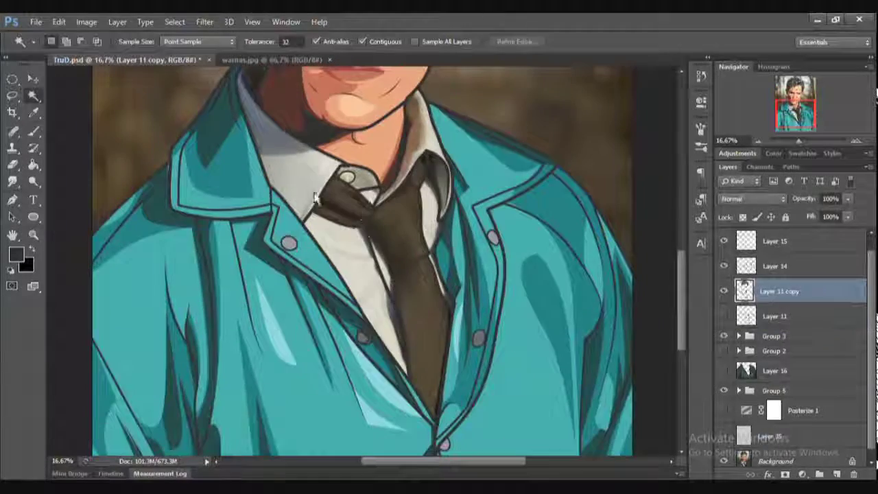
Step: Zoom in on the shirt and tie and close the Hue/Saturation adjustment
{"action": "key", "text": "ctrl+plus"}
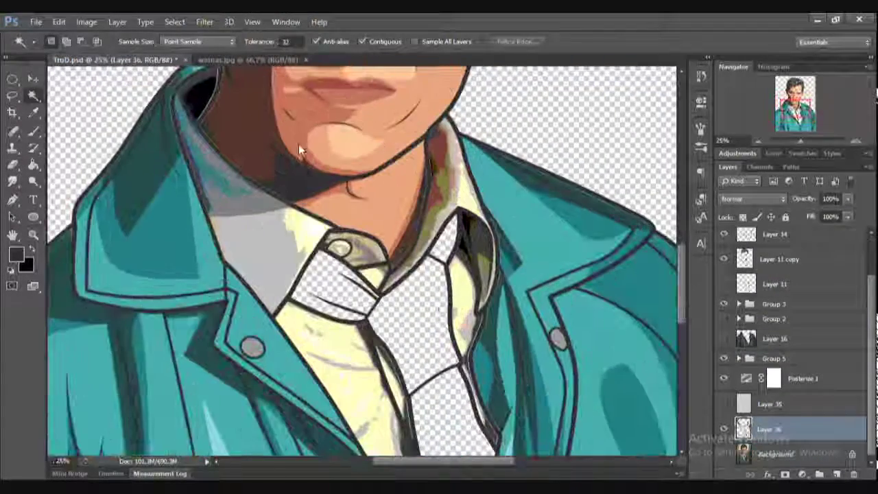
{"action": "key", "text": "p"}
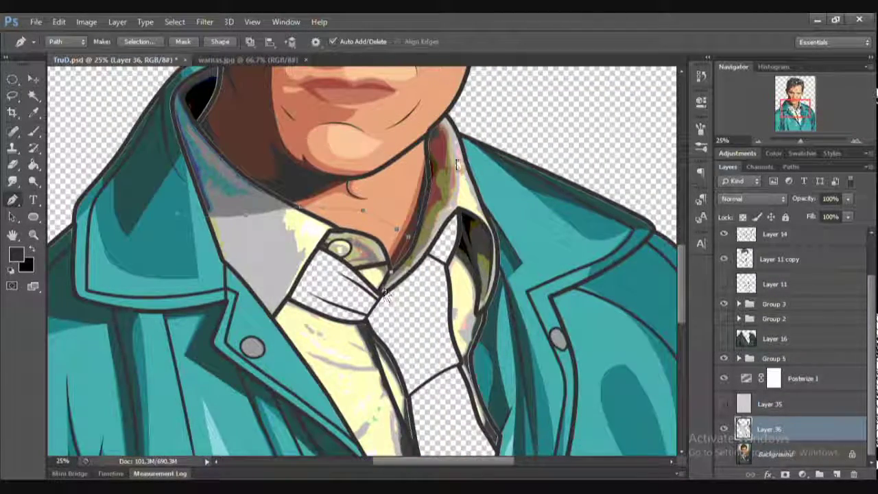
{"action": "scroll", "coordinate": [385, 293], "scroll_direction": "up", "scroll_amount": 2}
{"action": "scroll", "coordinate": [473, 227], "scroll_direction": "down", "scroll_amount": 3}
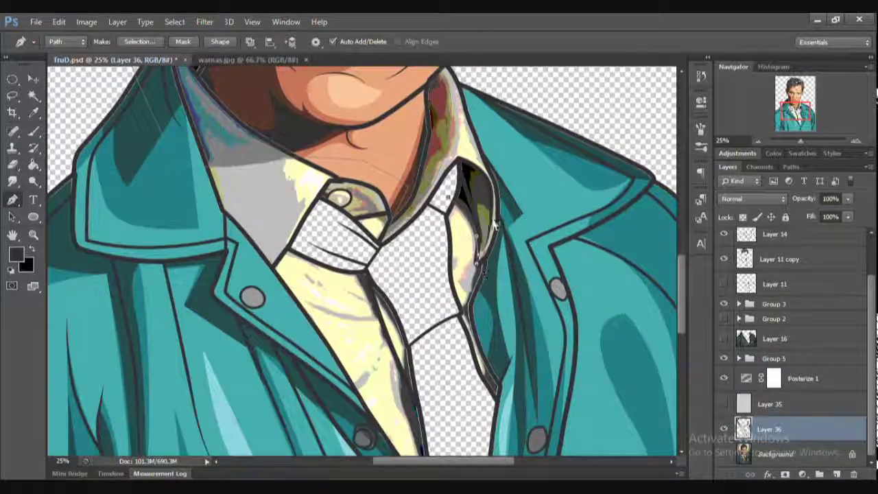
{"action": "scroll", "coordinate": [449, 195], "scroll_direction": "down", "scroll_amount": 4}
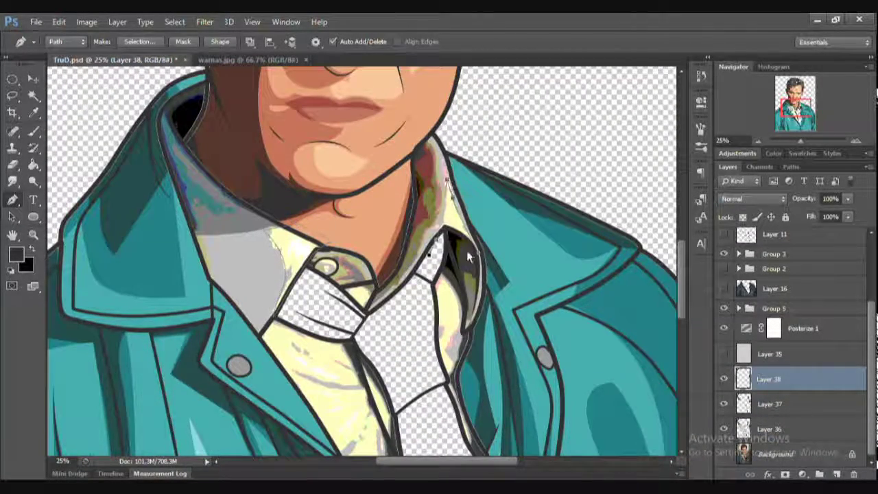
{"action": "scroll", "coordinate": [466, 250], "scroll_direction": "down", "scroll_amount": 3}
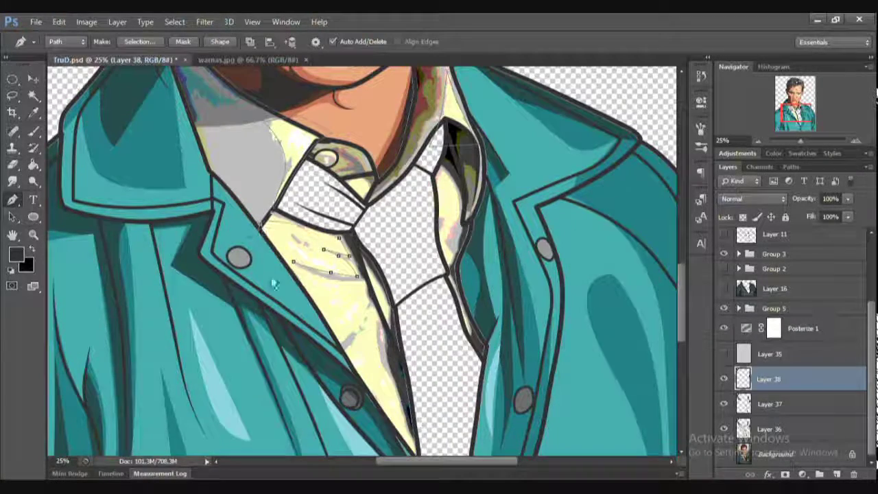
{"action": "scroll", "coordinate": [350, 350], "scroll_direction": "down", "scroll_amount": 2}
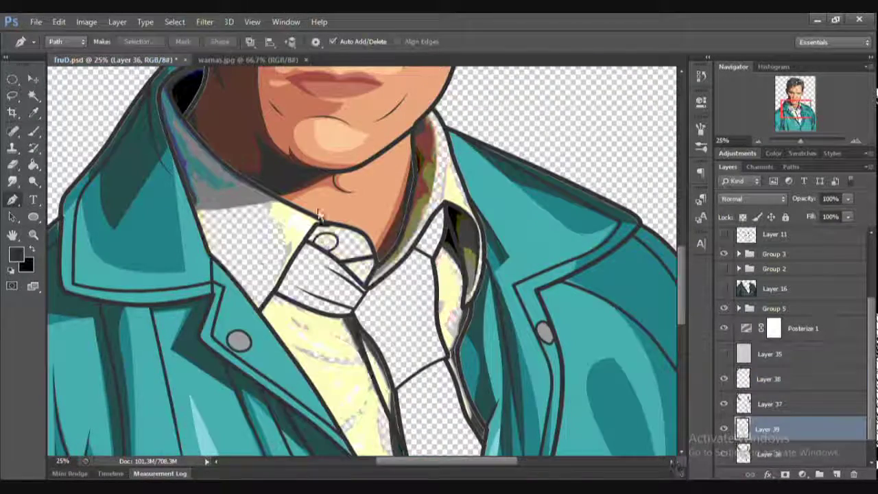
{"action": "scroll", "coordinate": [336, 257], "scroll_direction": "down", "scroll_amount": 3}
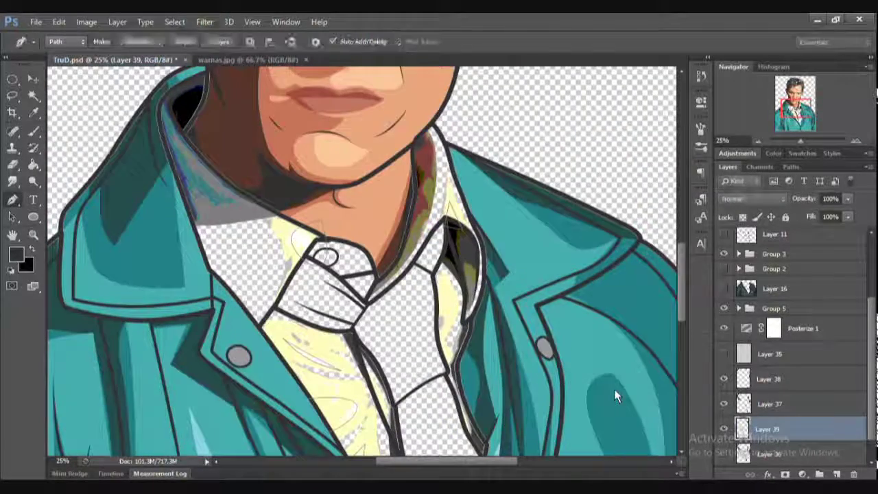
{"action": "left_click", "coordinate": [773, 167]}
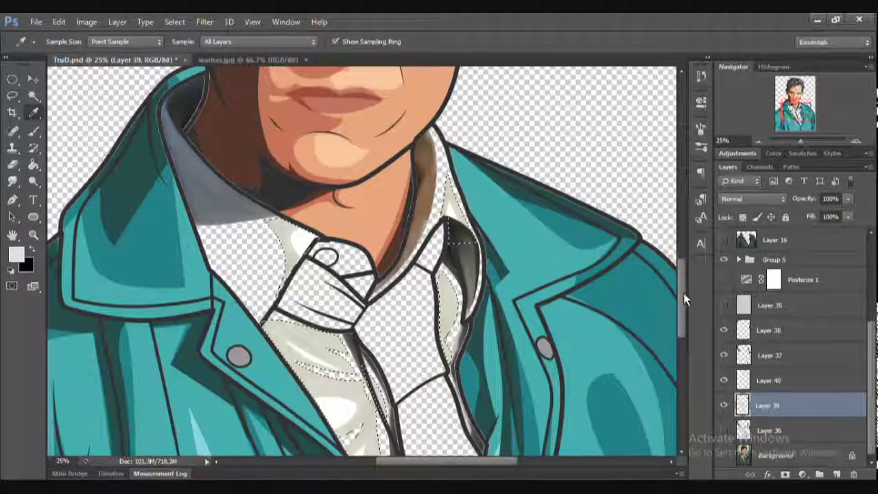
{"action": "left_click", "coordinate": [758, 140]}
Step: Brush lighter shading on the shirt beside the tie, select Layer 36, and deselect
{"action": "key", "text": "b"}
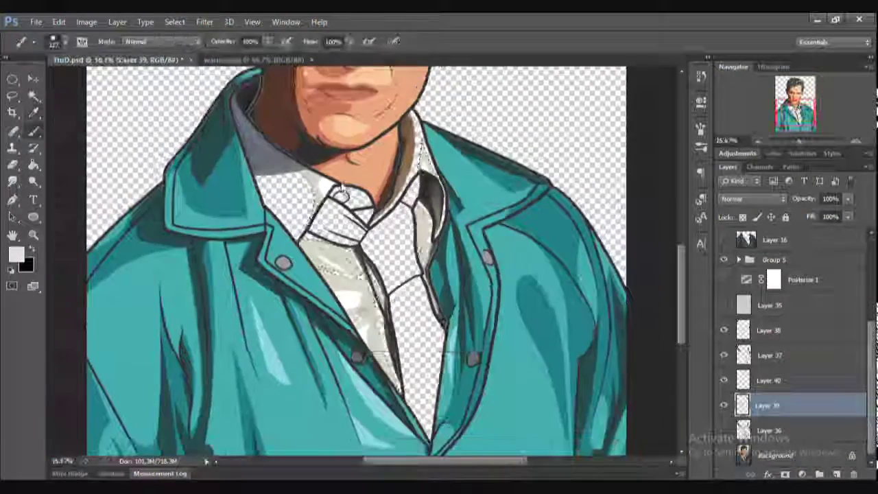
{"action": "left_click_drag", "start_coordinate": [430, 179], "coordinate": [429, 180]}
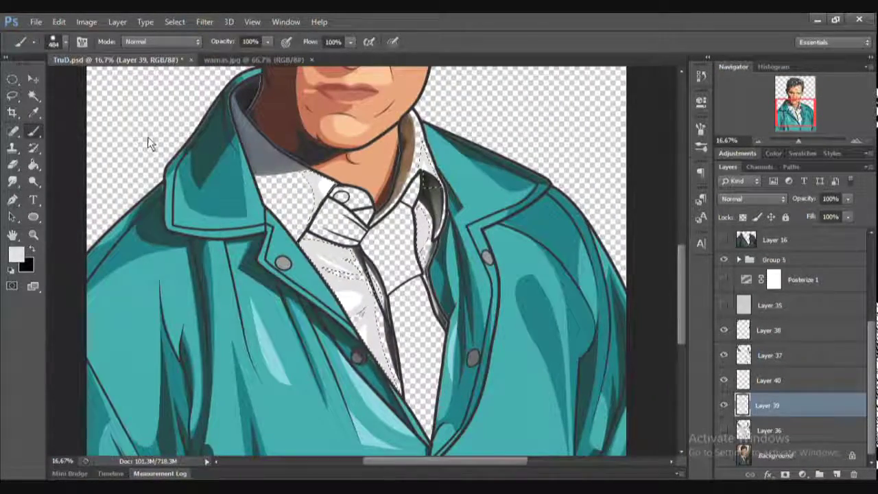
{"action": "key", "text": "m"}
{"action": "left_click", "coordinate": [764, 430]}
{"action": "key", "text": "ctrl+d"}
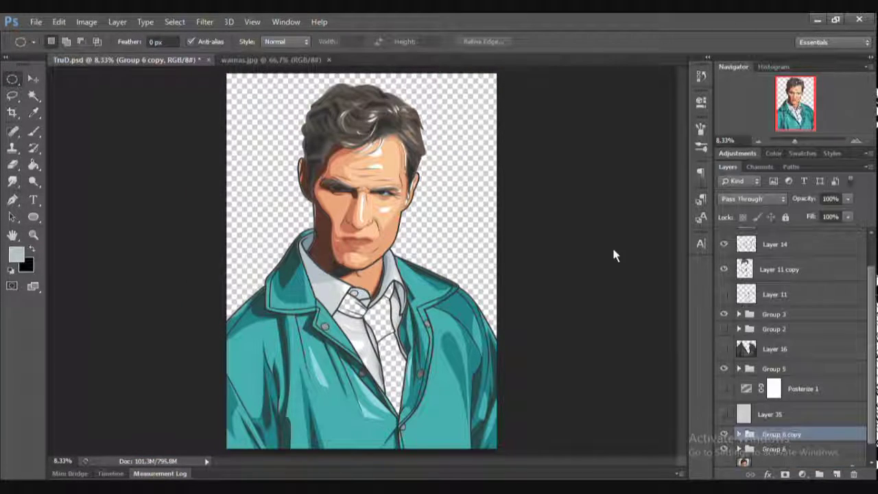
Step: Raise the Levels black input to about 78 on the shirt artwork
{"action": "left_click_drag", "start_coordinate": [720, 282], "coordinate": [739, 282]}
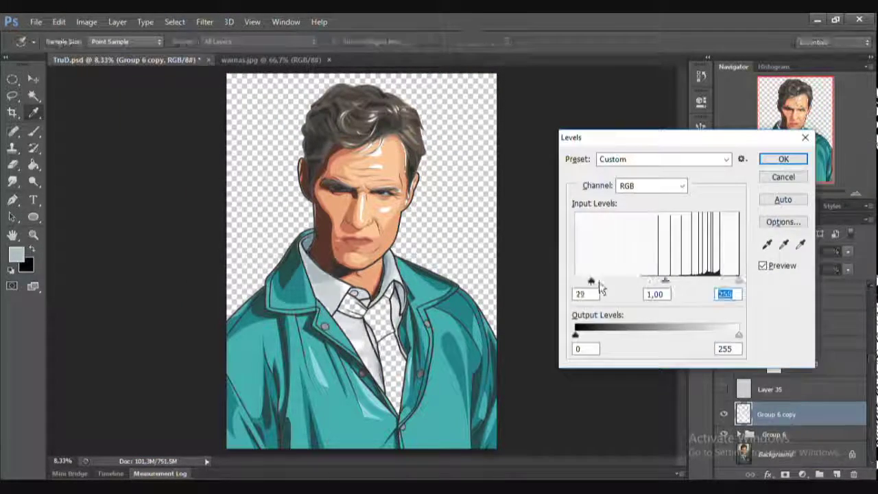
{"action": "left_click_drag", "start_coordinate": [575, 281], "coordinate": [622, 283]}
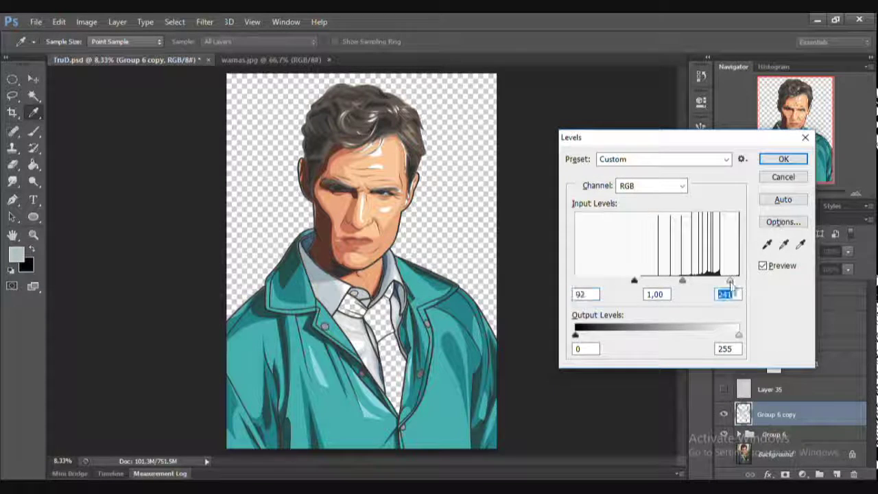
{"action": "left_click_drag", "start_coordinate": [574, 281], "coordinate": [623, 281]}
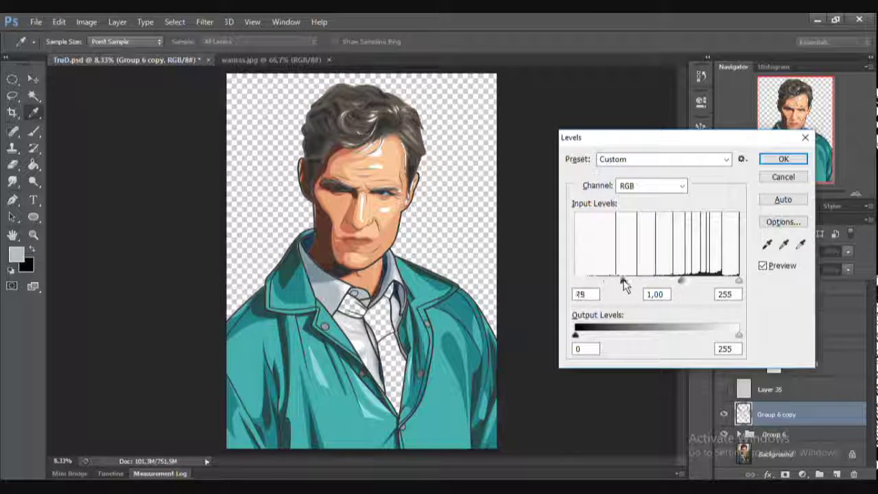
{"action": "left_click", "coordinate": [780, 160]}
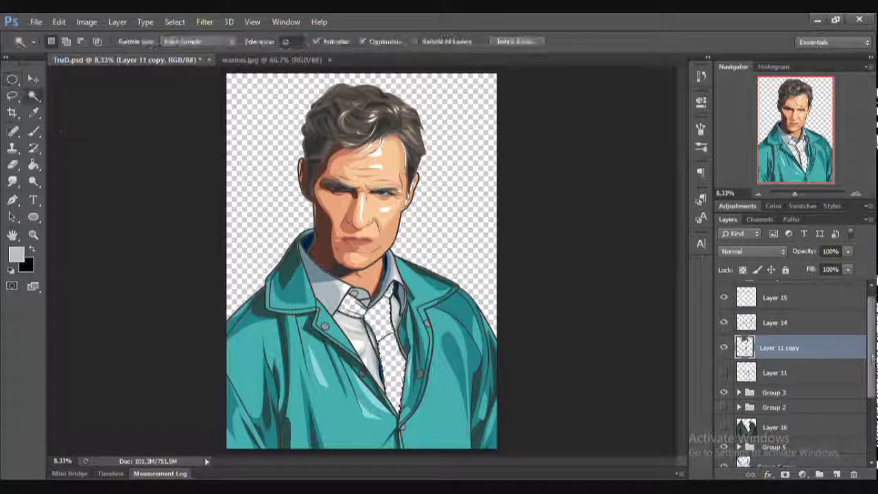
Step: Select Layer 42 with the tie, save the document, and zoom in on the tie
{"action": "scroll", "coordinate": [789, 370], "scroll_direction": "down", "scroll_amount": 5}
{"action": "left_click", "coordinate": [775, 429]}
{"action": "key", "text": "ctrl+s"}
{"action": "key", "text": "ctrl+plus"}
{"action": "key", "text": "ctrl+plus"}
{"action": "key", "text": "ctrl+plus"}
{"action": "left_click_drag", "start_coordinate": [795, 130], "coordinate": [801, 168]}
Step: Place Pen anchor points along the edge of the tie
{"action": "key", "text": "p"}
{"action": "left_click", "coordinate": [336, 168]}
{"action": "left_click", "coordinate": [359, 177]}
{"action": "left_click", "coordinate": [391, 215]}
{"action": "left_click", "coordinate": [401, 242]}
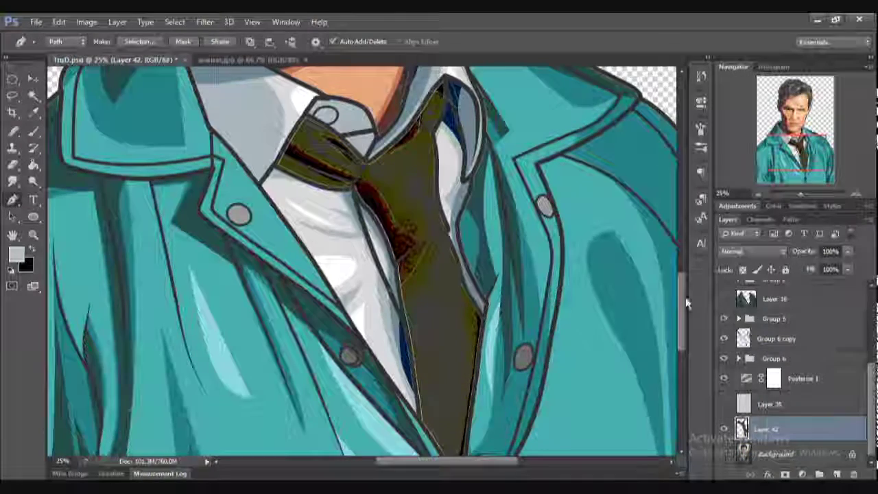
Step: Close the tie path, cut it onto a new layer, and fill it dark
{"action": "left_click", "coordinate": [474, 348]}
{"action": "scroll", "coordinate": [469, 352], "scroll_direction": "down", "scroll_amount": 1}
{"action": "key", "text": "ctrl+Return"}
{"action": "key", "text": "ctrl+shift+j"}
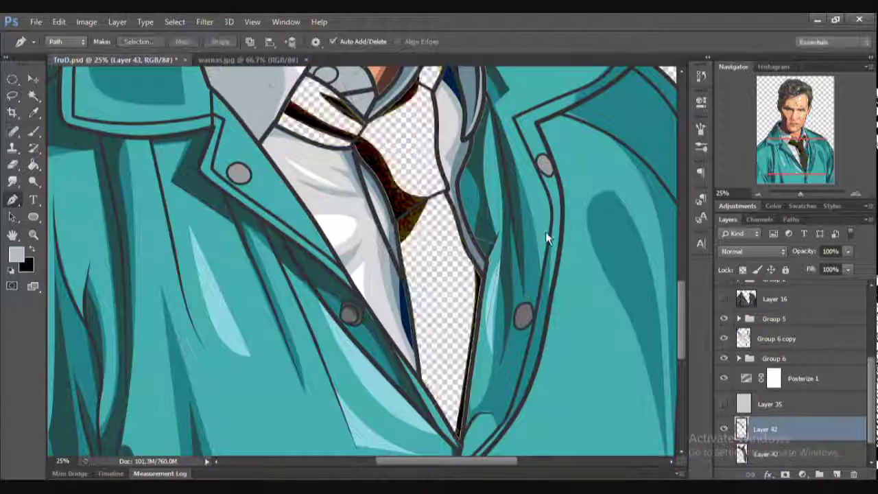
{"action": "scroll", "coordinate": [546, 232], "scroll_direction": "up", "scroll_amount": 2}
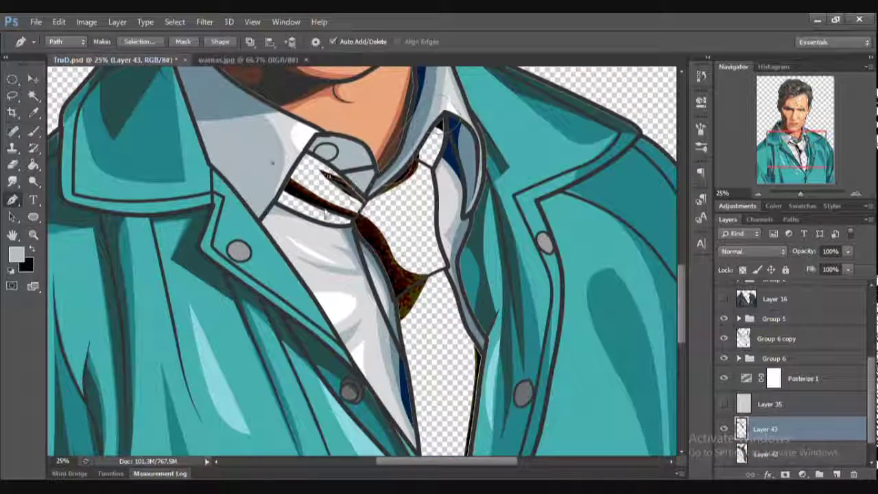
{"action": "scroll", "coordinate": [477, 273], "scroll_direction": "down", "scroll_amount": 2}
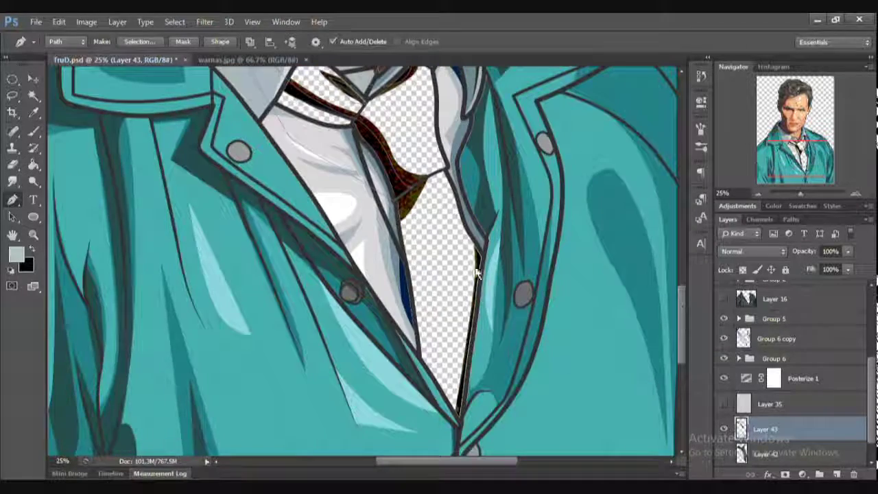
{"action": "scroll", "coordinate": [656, 362], "scroll_direction": "down", "scroll_amount": 3}
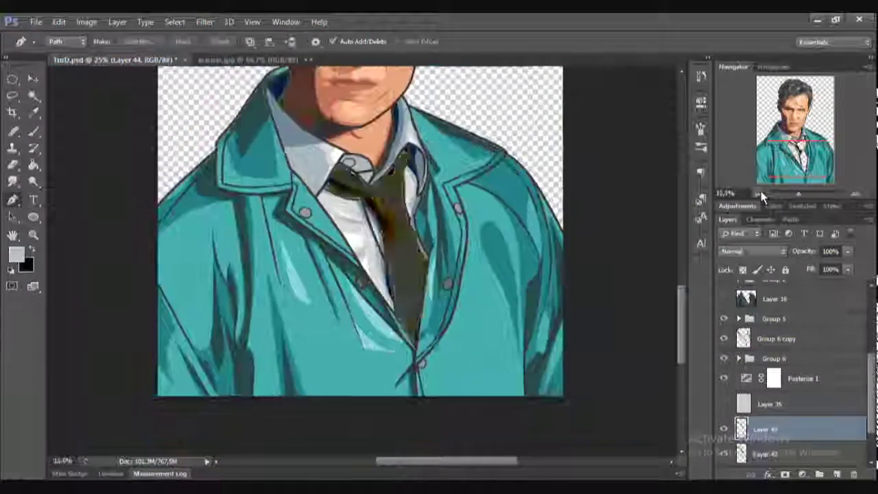
{"action": "key", "text": "ctrl+j"}
{"action": "scroll", "coordinate": [338, 218], "scroll_direction": "up", "scroll_amount": 3}
Step: Trace a second Pen path from the tie knot down the blade
{"action": "left_click", "coordinate": [289, 151]}
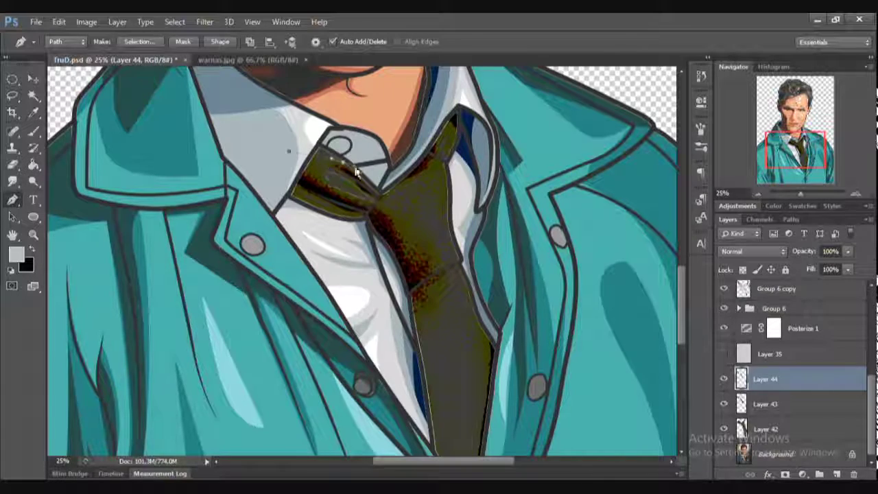
{"action": "left_click", "coordinate": [436, 177]}
{"action": "left_click", "coordinate": [417, 225]}
{"action": "left_click", "coordinate": [440, 268]}
{"action": "scroll", "coordinate": [439, 268], "scroll_direction": "down", "scroll_amount": 1}
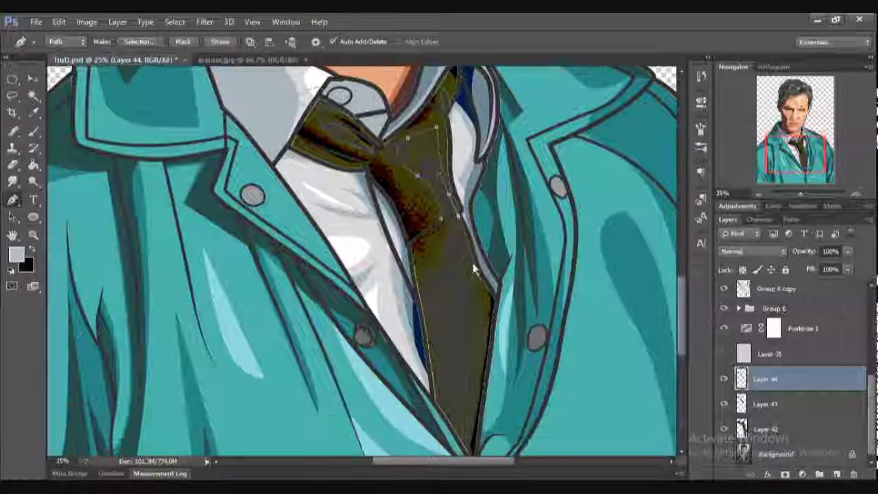
{"action": "left_click", "coordinate": [476, 317]}
{"action": "left_click", "coordinate": [476, 396]}
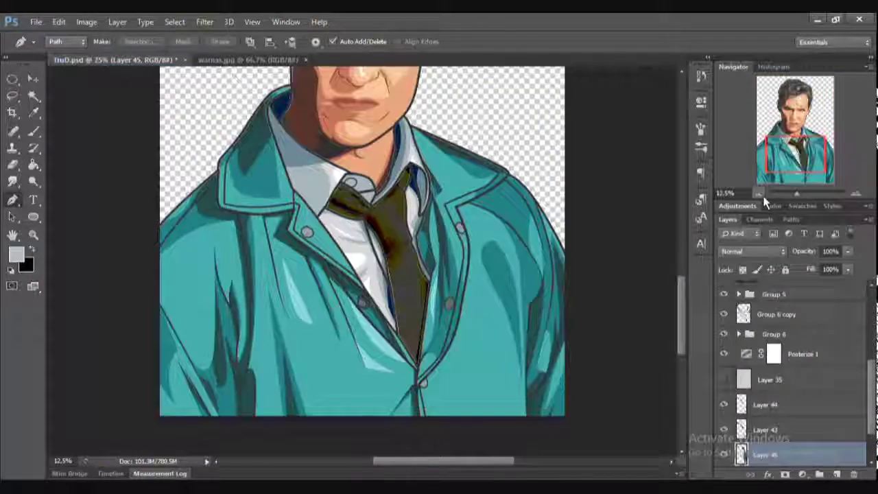
Step: Sample a tie colour on Layer 43 and add a new layer above Layer 42
{"action": "scroll", "coordinate": [387, 292], "scroll_direction": "down", "scroll_amount": 2}
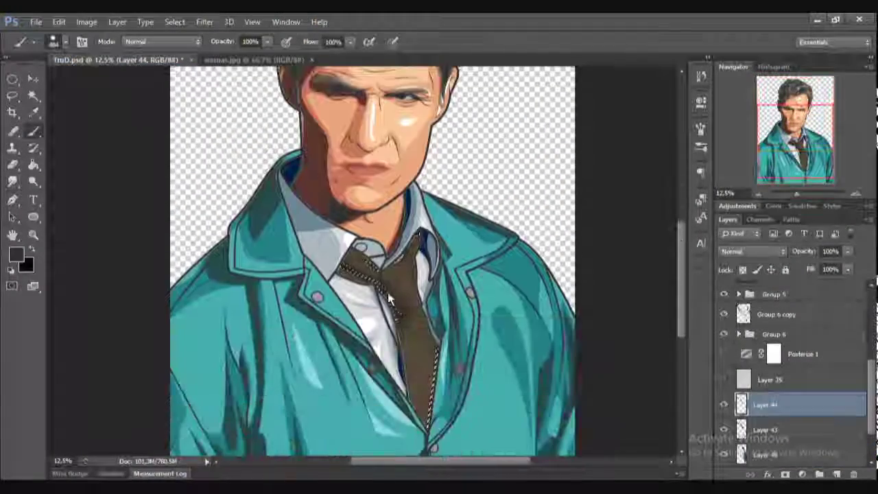
{"action": "left_click", "coordinate": [764, 429]}
{"action": "key", "text": "i"}
{"action": "scroll", "coordinate": [316, 131], "scroll_direction": "up", "scroll_amount": 1}
{"action": "left_click", "coordinate": [316, 131]}
{"action": "scroll", "coordinate": [316, 131], "scroll_direction": "down", "scroll_amount": 3}
{"action": "key", "text": "b"}
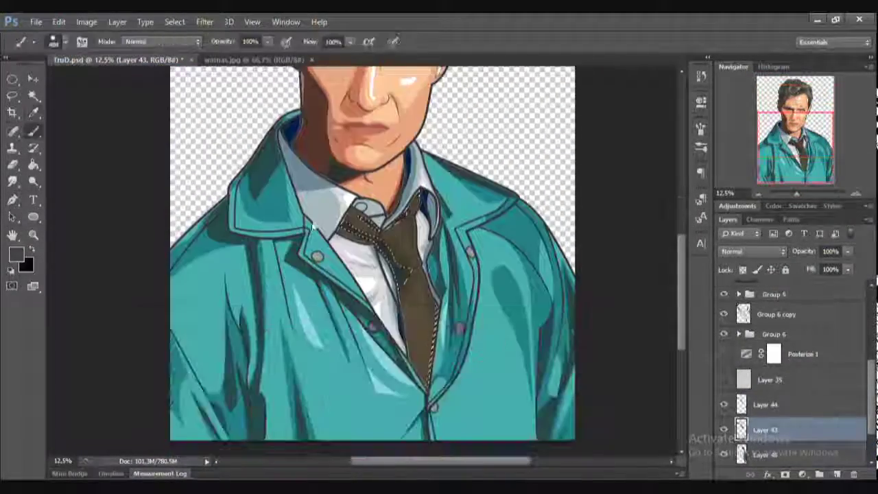
{"action": "left_click", "coordinate": [836, 474]}
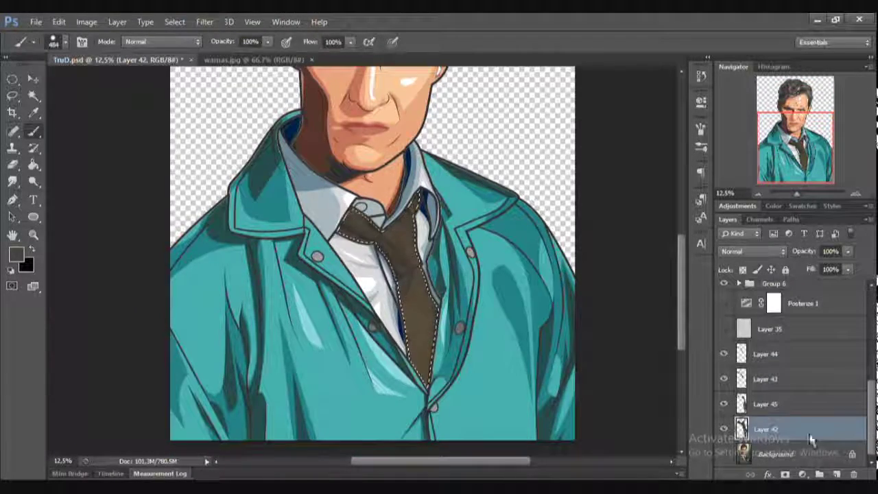
Step: Sample another tie tone, paint the shading, deselect, and select Layer 45
{"action": "scroll", "coordinate": [121, 131], "scroll_direction": "up", "scroll_amount": 3}
{"action": "key", "text": "i"}
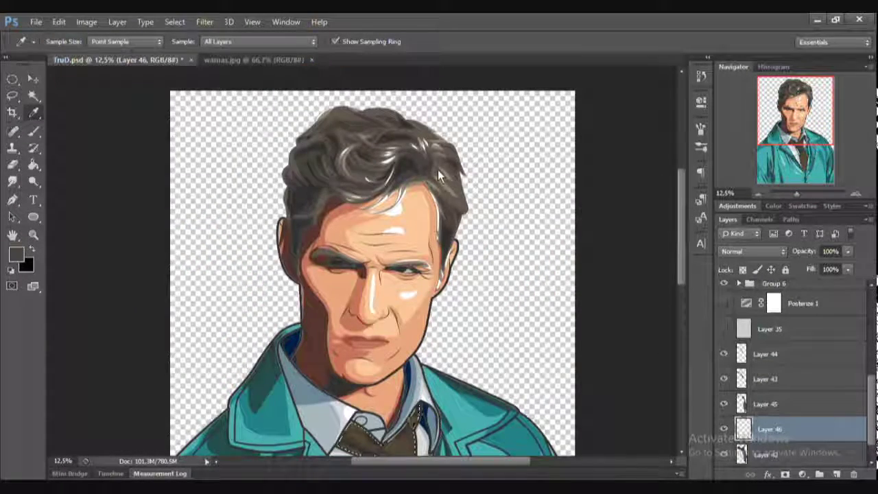
{"action": "scroll", "coordinate": [218, 239], "scroll_direction": "down", "scroll_amount": 3}
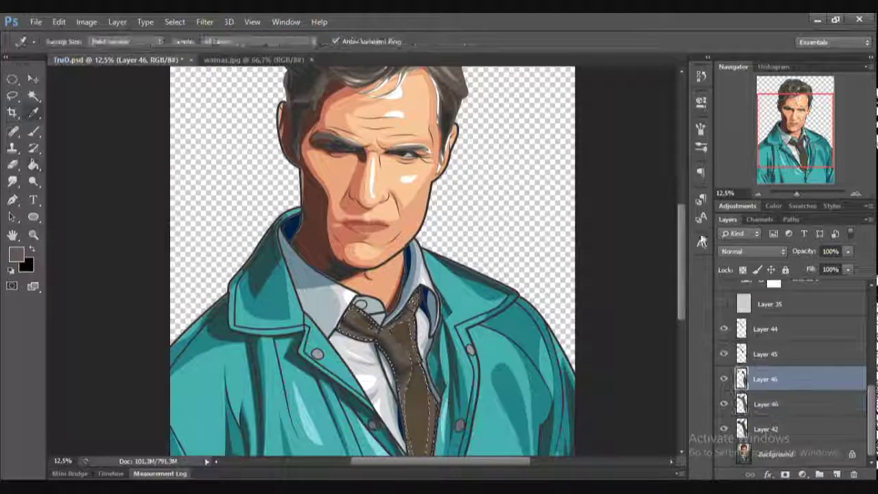
{"action": "scroll", "coordinate": [372, 260], "scroll_direction": "up", "scroll_amount": 3}
{"action": "scroll", "coordinate": [372, 260], "scroll_direction": "down", "scroll_amount": 3}
{"action": "key", "text": "ctrl+d"}
{"action": "key", "text": "m"}
{"action": "left_click", "coordinate": [825, 475]}
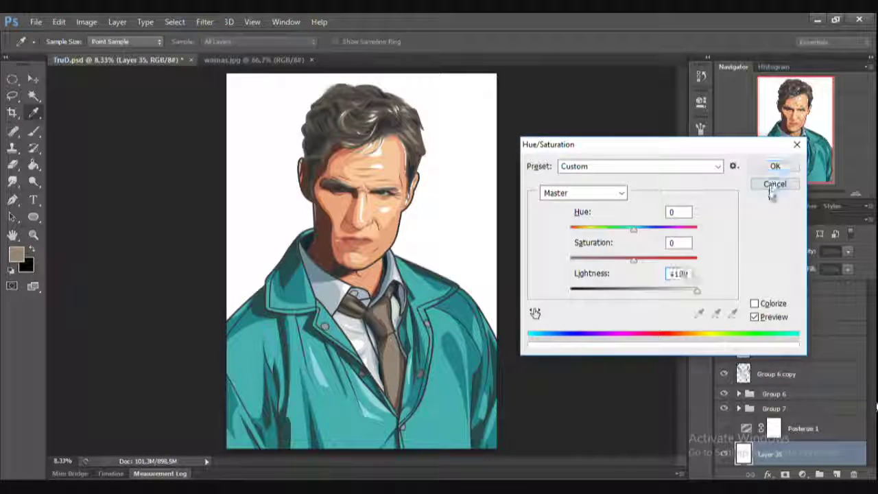
Step: Apply Lightness +100 to Layer 35 to whiten the background, checking the result zoomed in
{"action": "left_click", "coordinate": [774, 166]}
{"action": "left_click", "coordinate": [855, 193]}
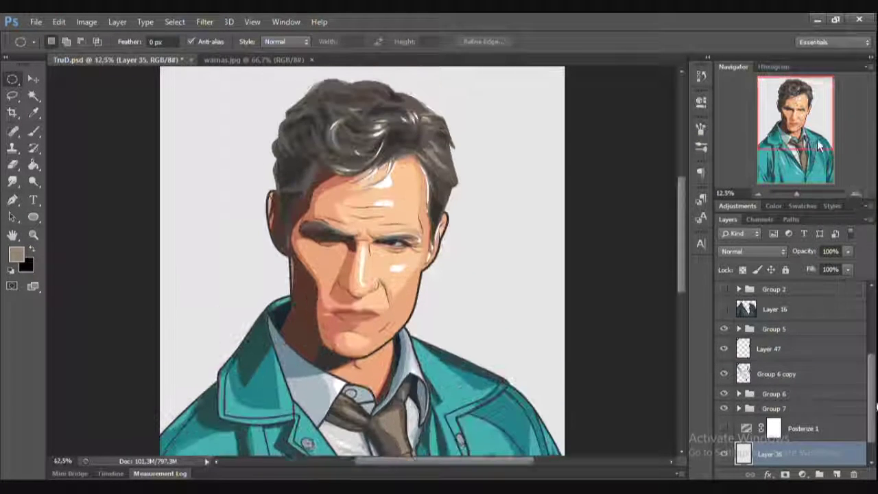
{"action": "left_click", "coordinate": [758, 193]}
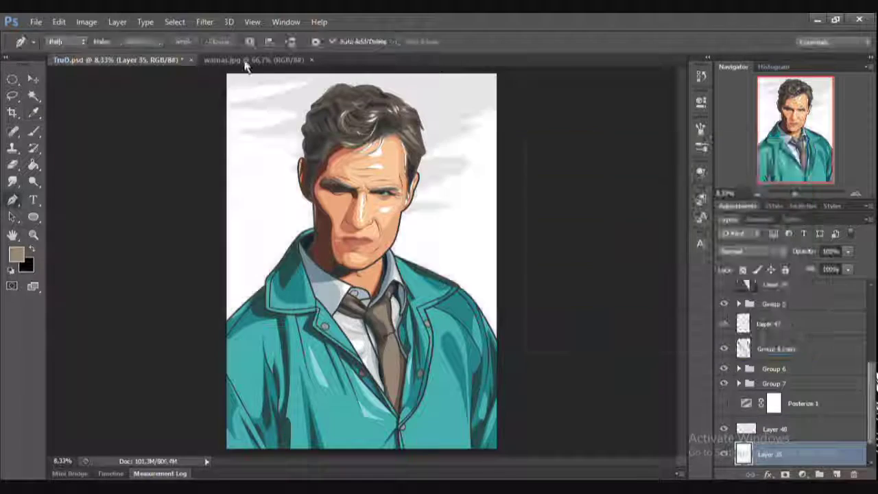
Step: Sample blue from wamas.jpg and commit the sky layer stretched over the background
{"action": "left_click", "coordinate": [245, 60]}
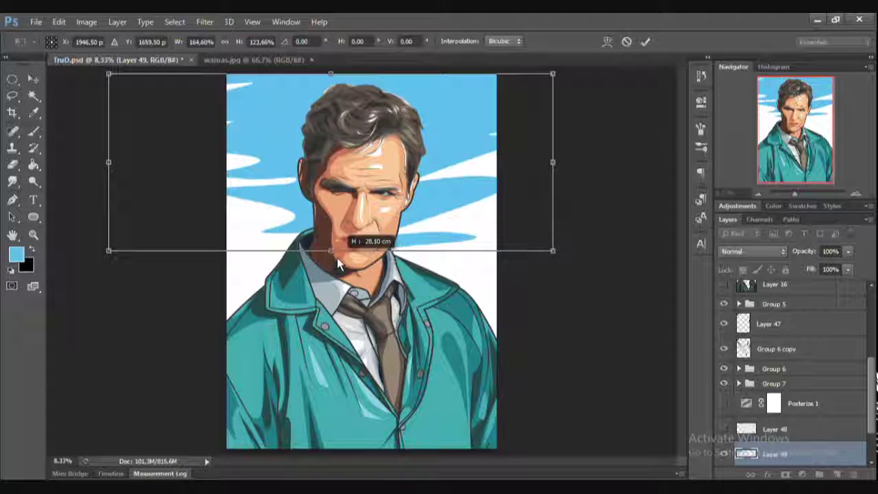
{"action": "key", "text": "Return"}
{"action": "left_click", "coordinate": [758, 193]}
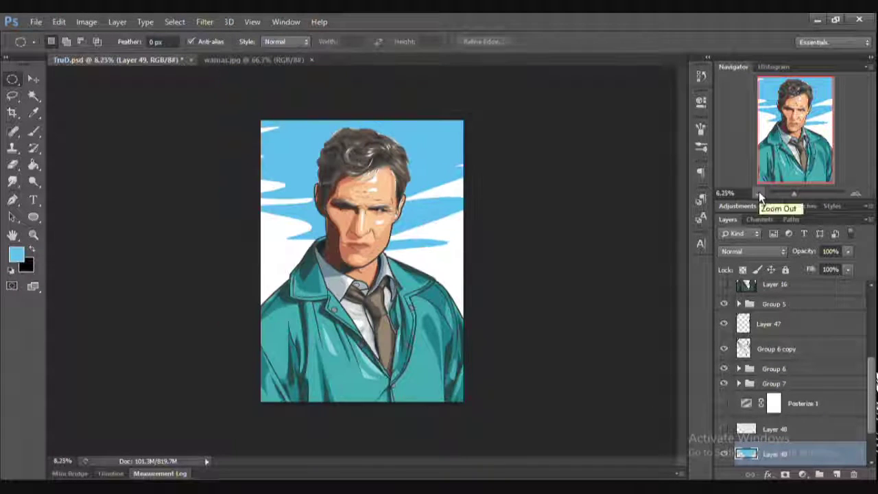
{"action": "left_click", "coordinate": [855, 193]}
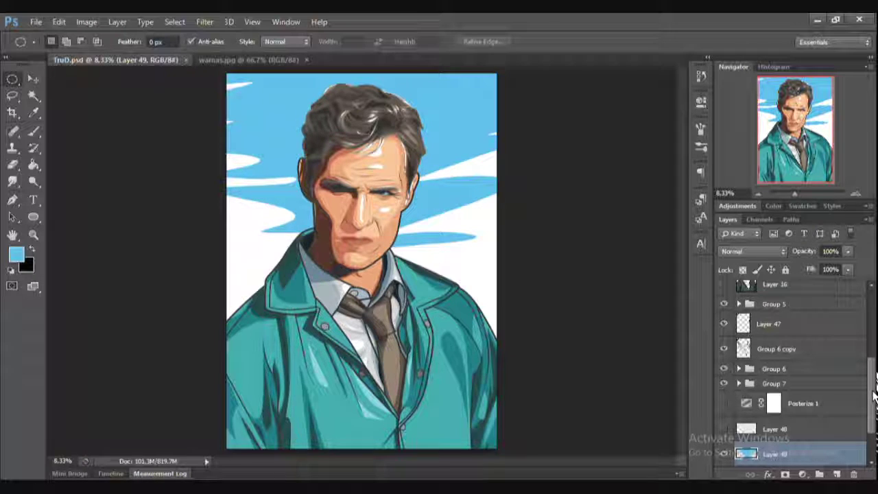
Step: Set the view zoom to 50%
{"action": "left_click", "coordinate": [758, 193]}
{"action": "left_click", "coordinate": [720, 193]}
{"action": "type", "text": "50"}
{"action": "key", "text": "Return"}
{"action": "scroll", "coordinate": [723, 345], "scroll_direction": "down", "scroll_amount": 1}
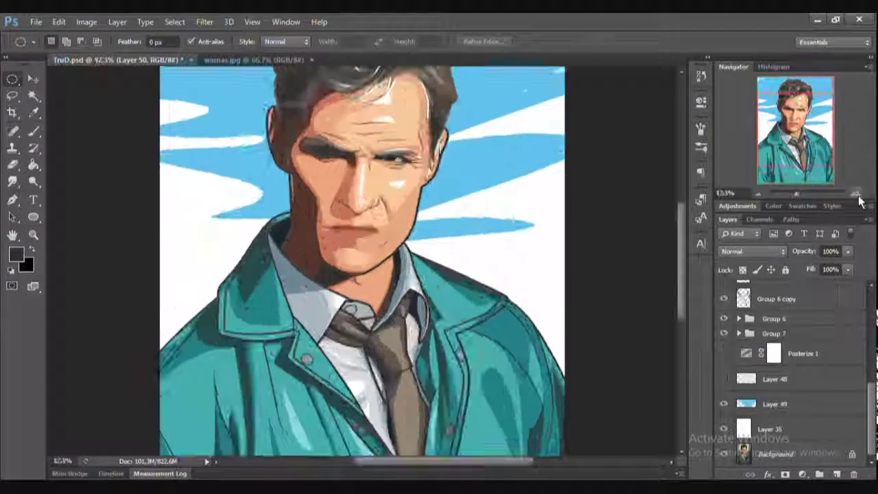
{"action": "right_click", "coordinate": [337, 159]}
{"action": "key", "text": "Escape"}
{"action": "left_click", "coordinate": [784, 356]}
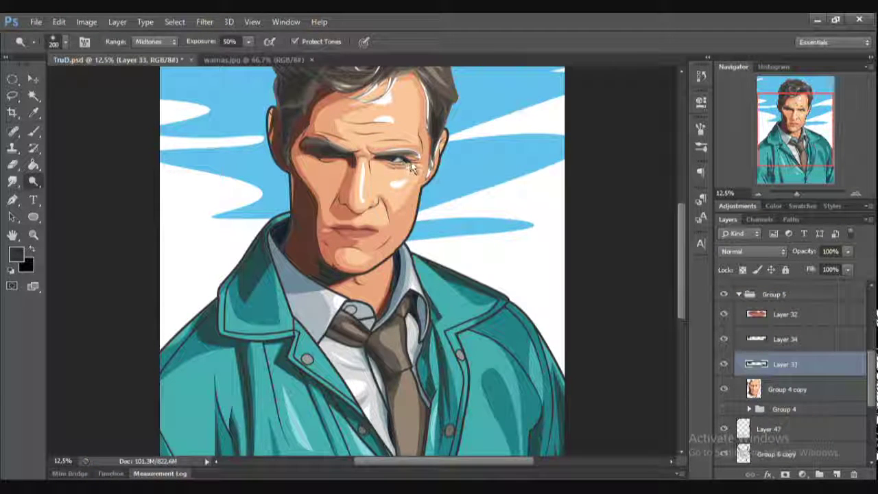
{"action": "left_click", "coordinate": [759, 192]}
{"action": "left_click", "coordinate": [760, 192]}
{"action": "left_click", "coordinate": [855, 194]}
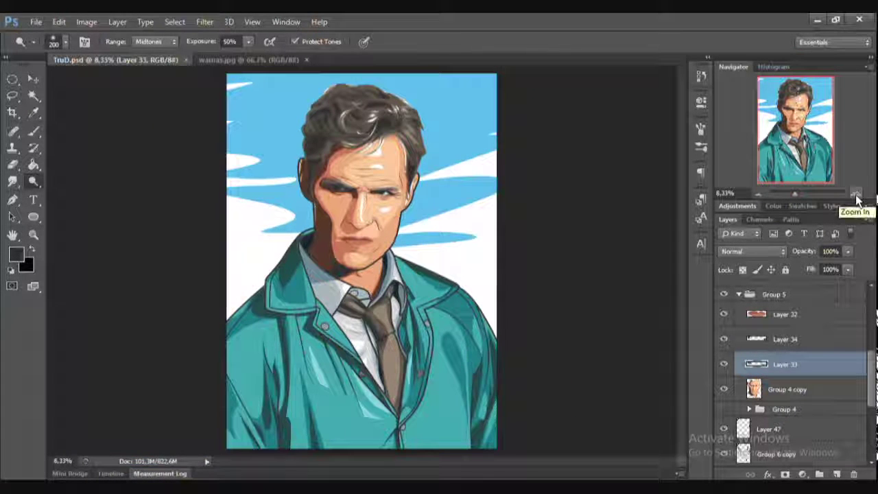